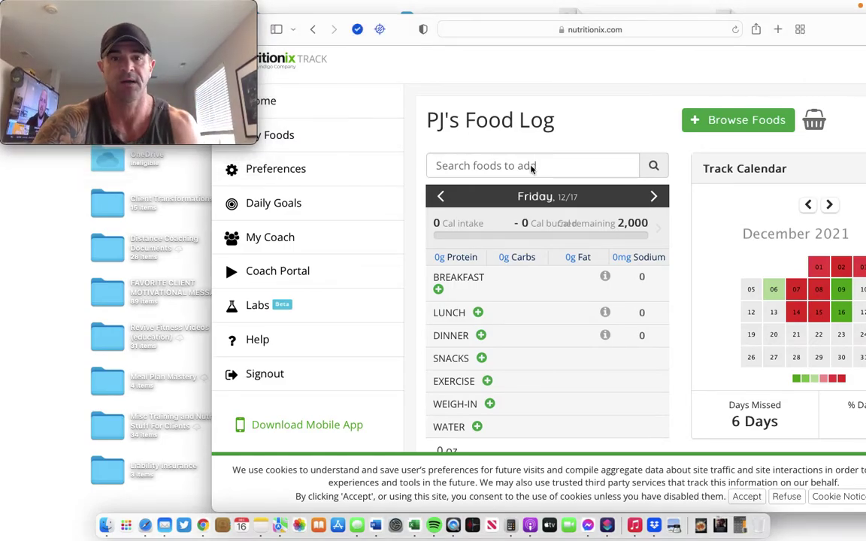
Search 'egg' and log Liquid Egg Whites to Breakfast
click(524, 167)
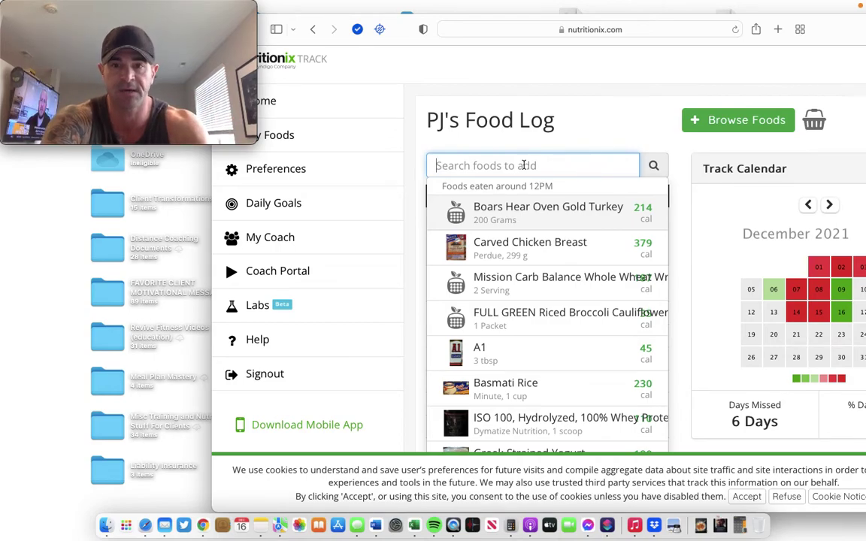
text(egg)
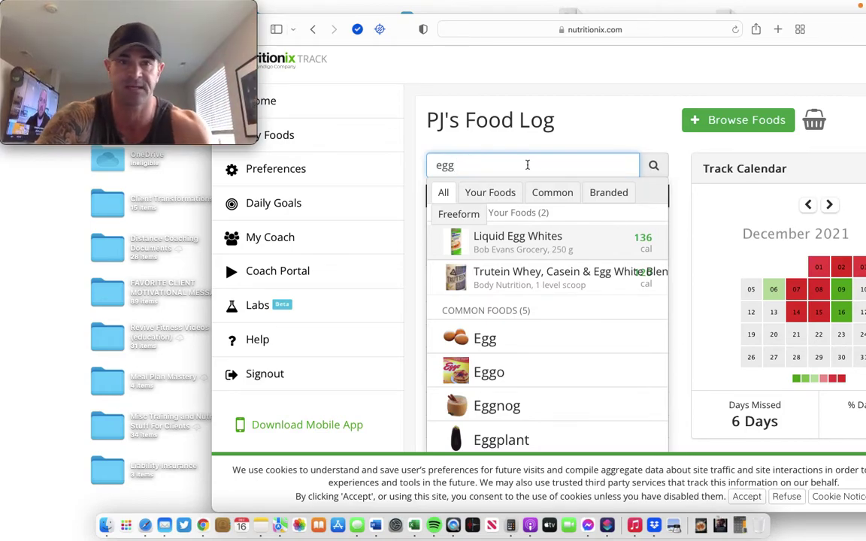
click(541, 242)
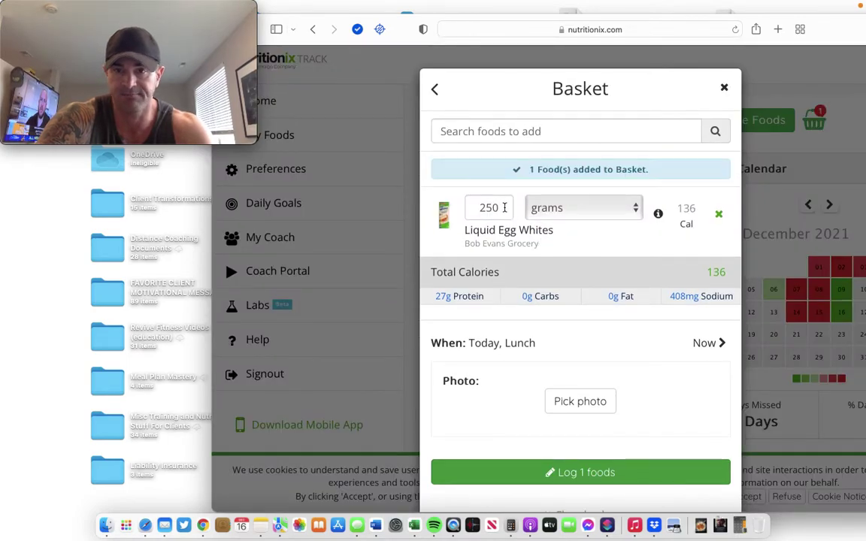
scroll(634, 352, down, 1)
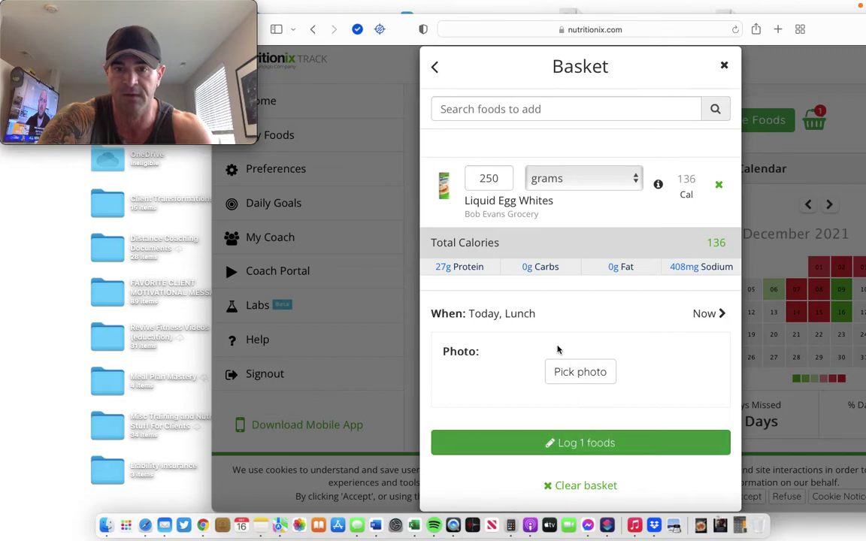
click(528, 313)
click(485, 359)
scroll(657, 348, down, 5)
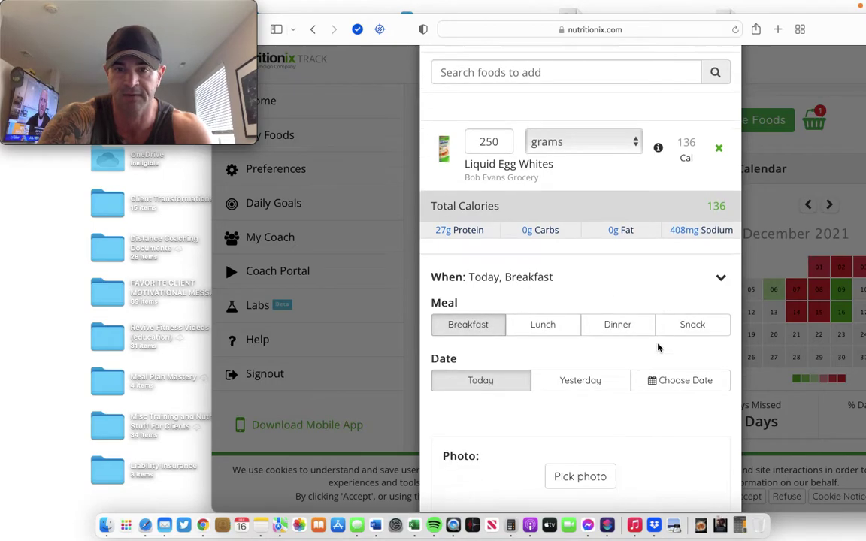
click(585, 420)
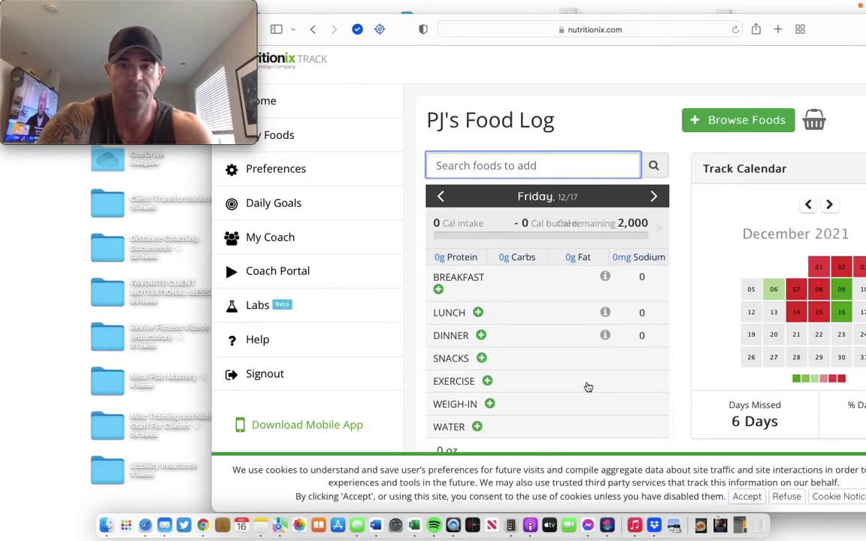
Add Boars Hear Oven Gold Turkey to the basket and change its amount from 200 to 150 grams
scroll(597, 370, down, 2)
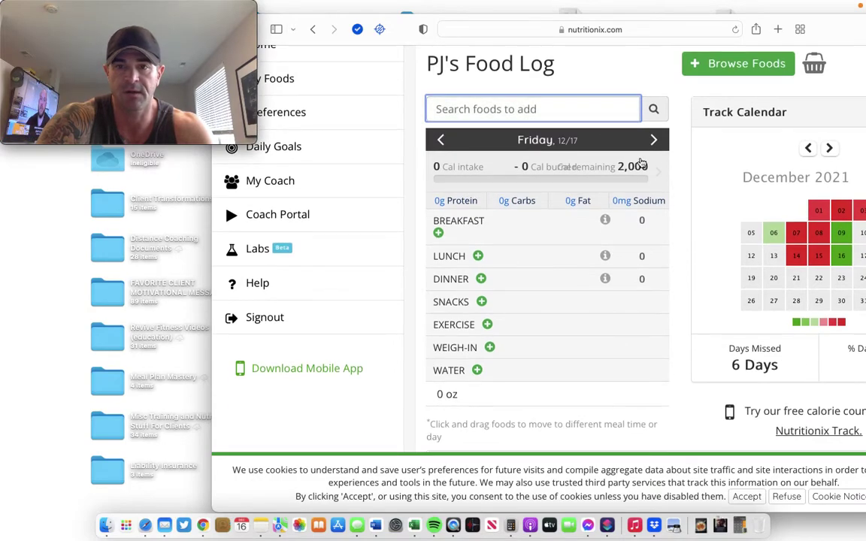
scroll(664, 170, down, 1)
scroll(663, 169, up, 2)
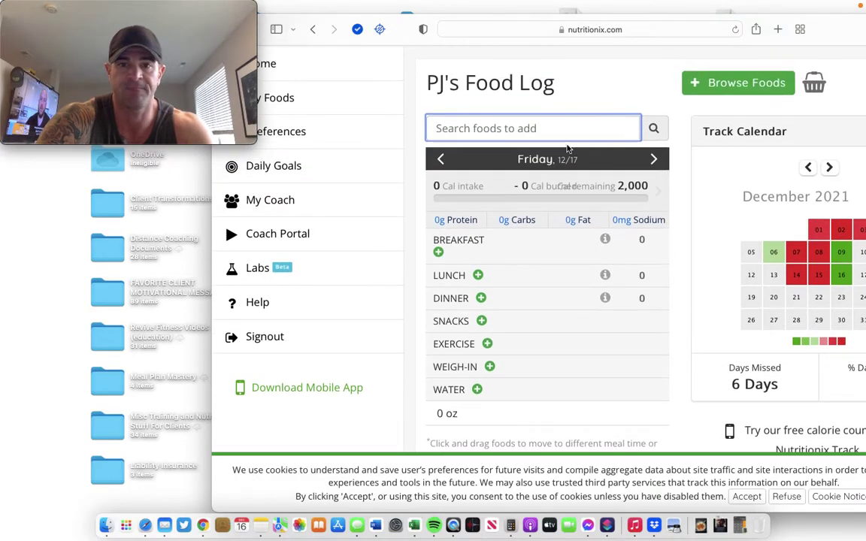
click(533, 129)
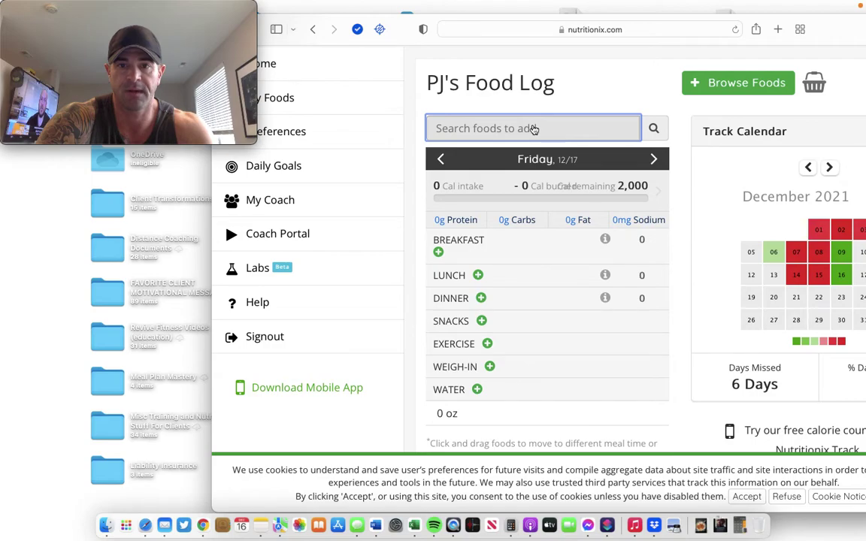
click(533, 129)
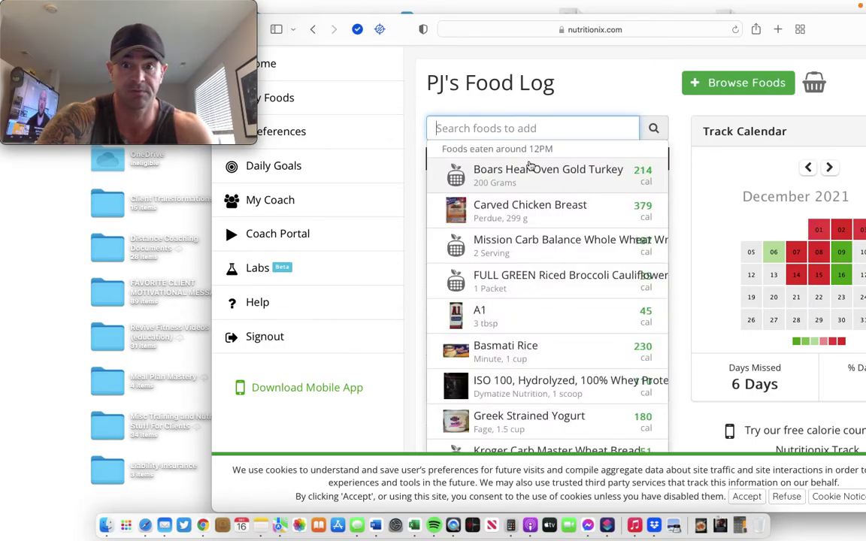
scroll(531, 181, down, 1)
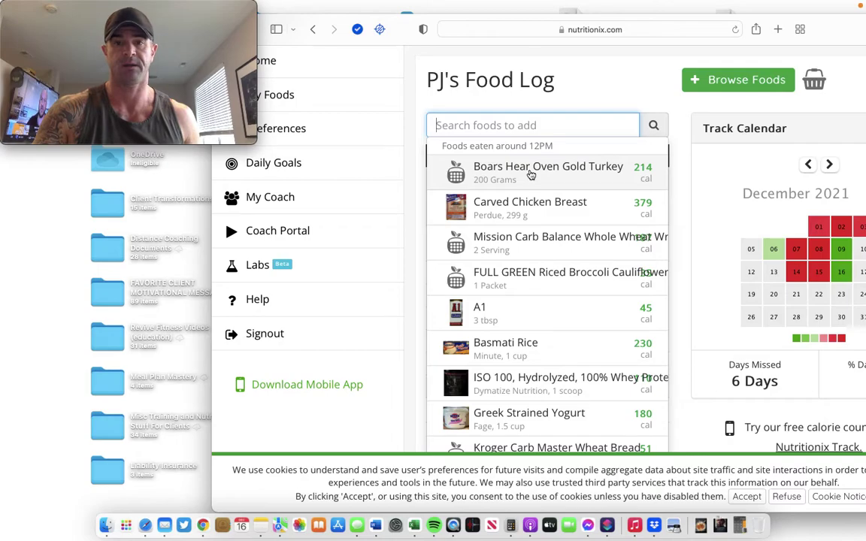
click(531, 174)
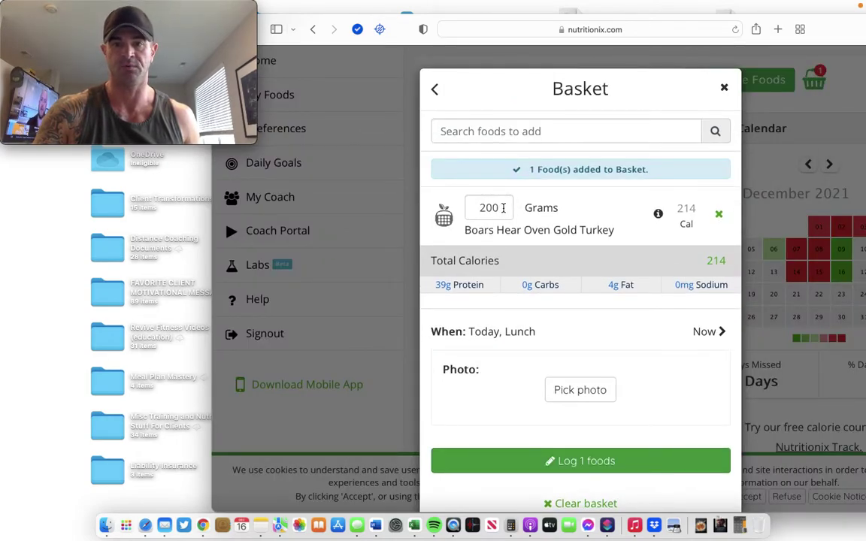
drag(504, 208, 474, 196)
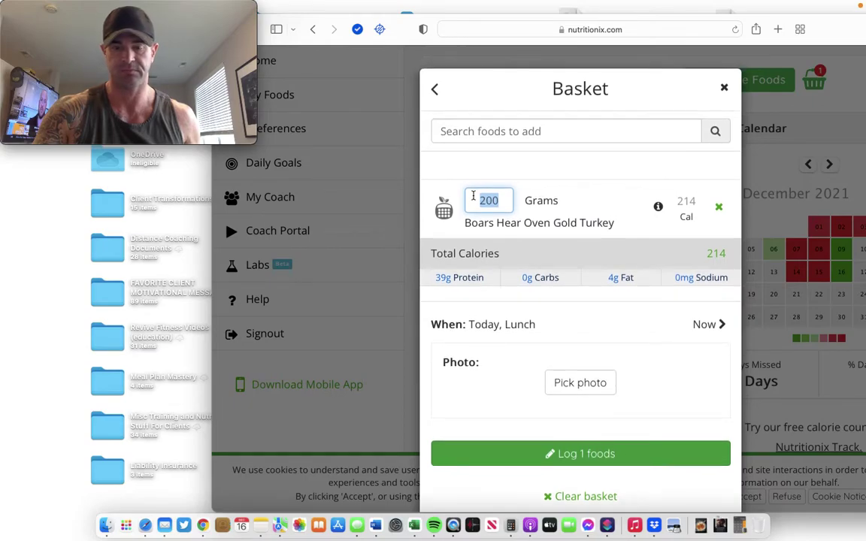
text(150)
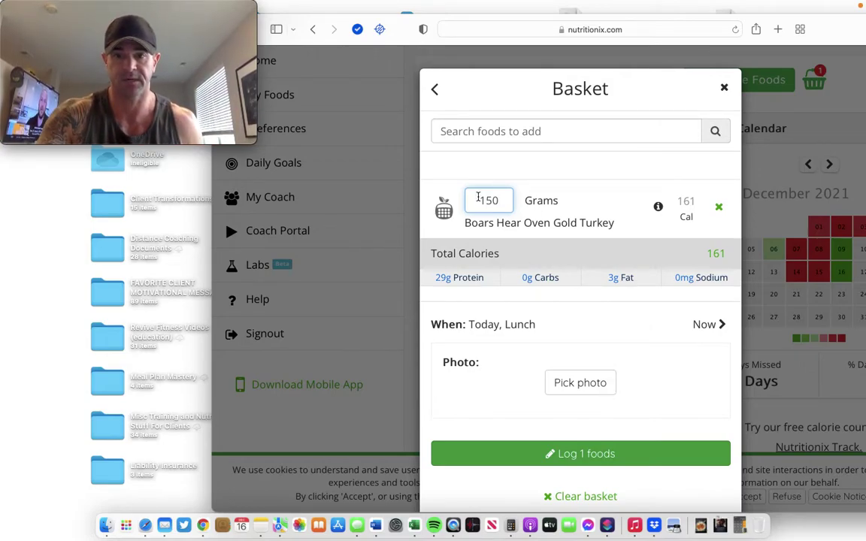
Set the turkey to Breakfast on the 17th and log it
scroll(701, 430, down, 1)
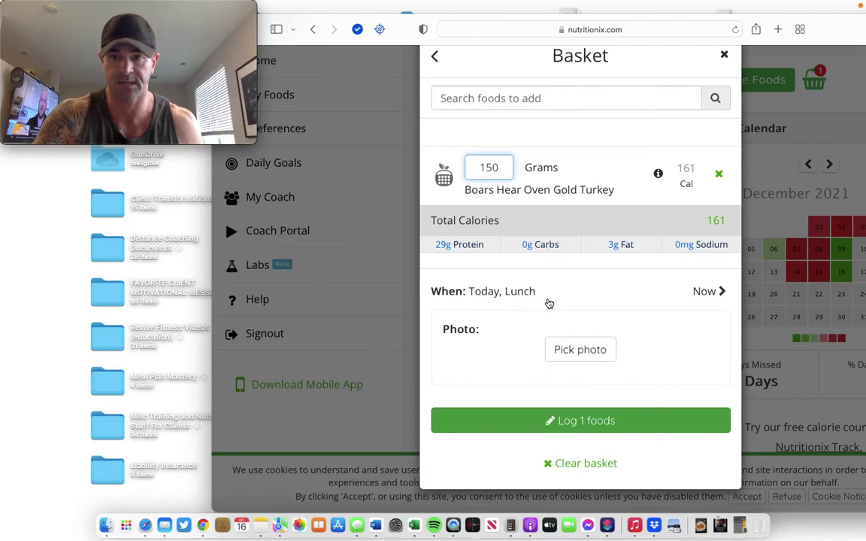
click(532, 295)
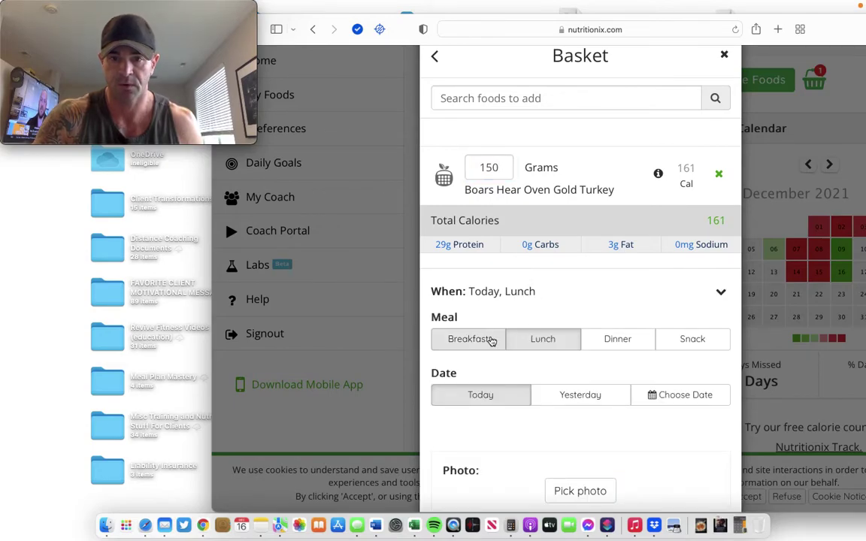
click(492, 340)
scroll(541, 350, down, 3)
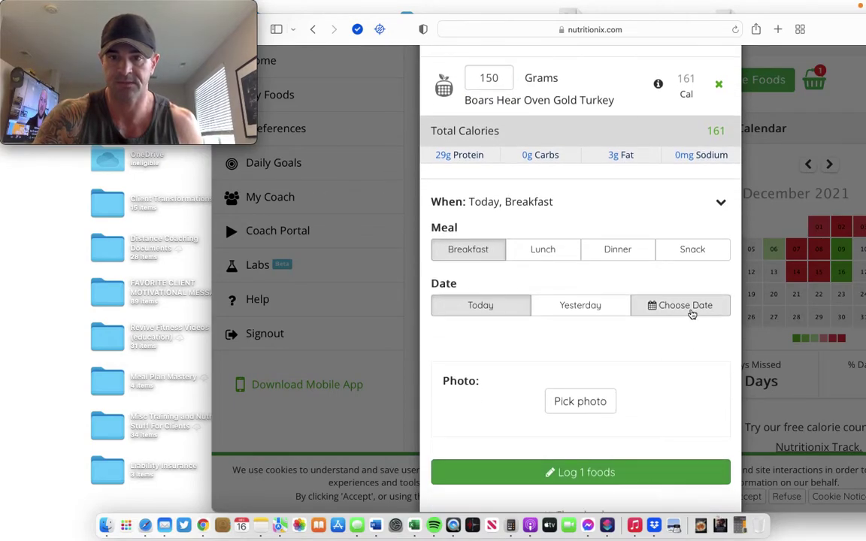
click(692, 314)
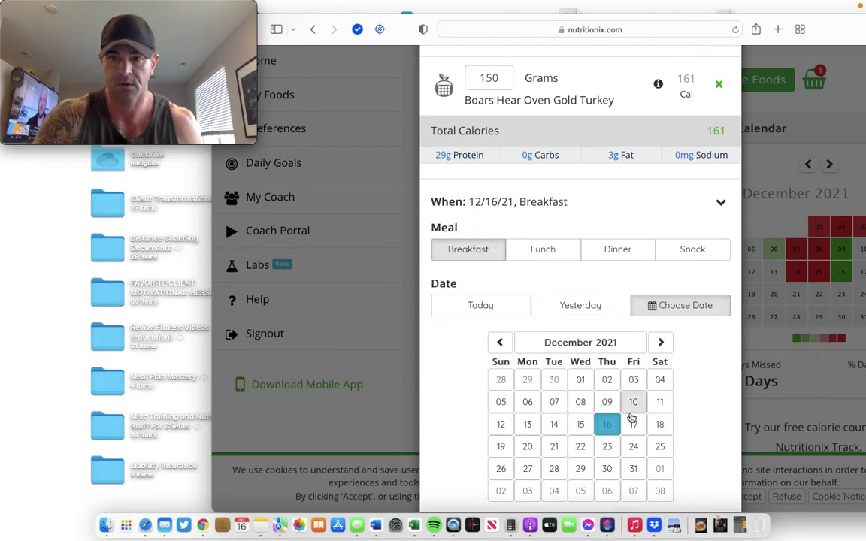
click(634, 425)
scroll(635, 425, down, 6)
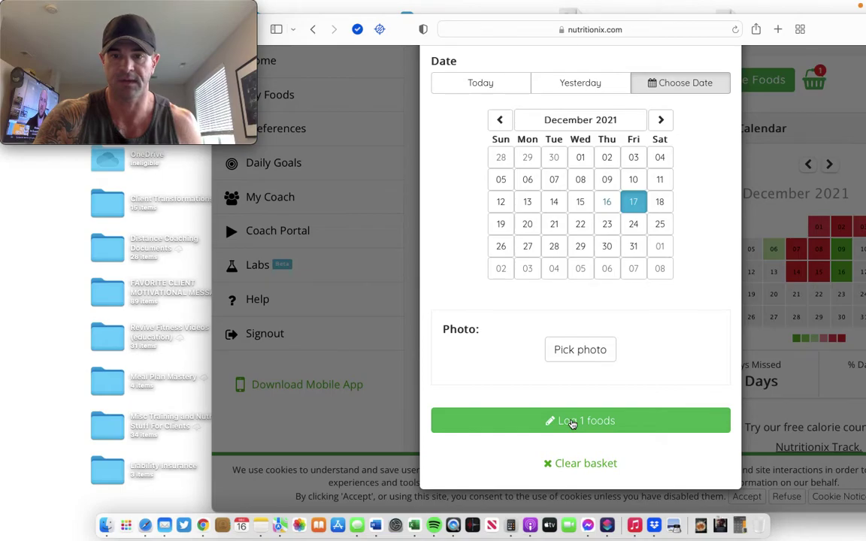
click(571, 423)
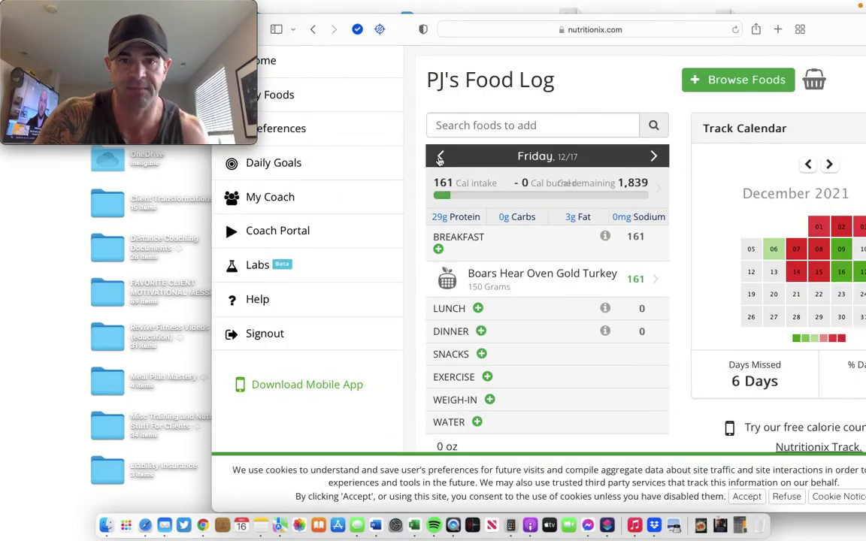
Go back to the 12/16 log and open the Liquid Egg Whites entry for editing
click(441, 156)
scroll(579, 278, down, 2)
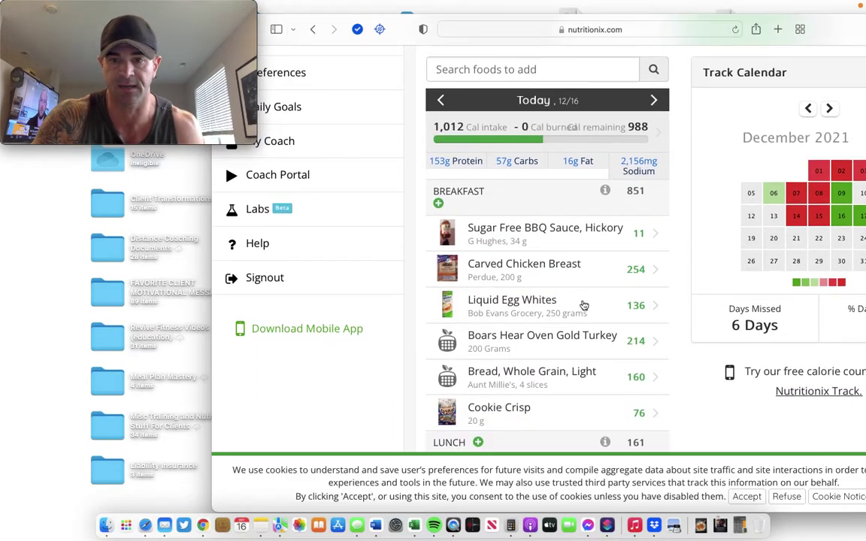
click(542, 312)
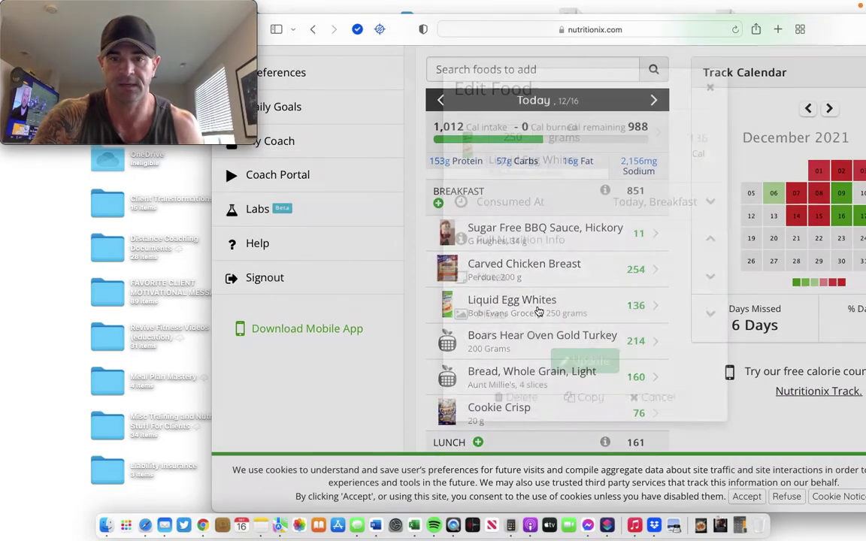
scroll(540, 309, down, 1)
scroll(539, 308, down, 4)
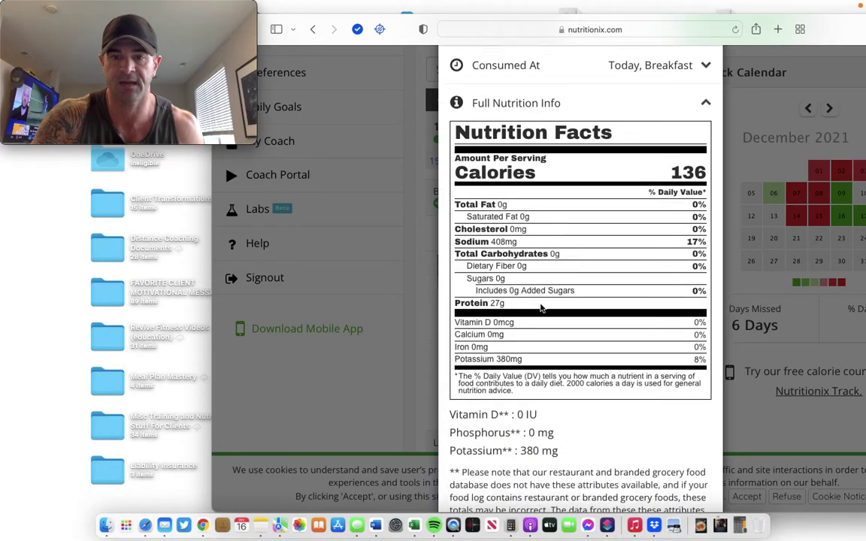
scroll(540, 308, up, 4)
scroll(540, 308, down, 4)
scroll(540, 308, up, 2)
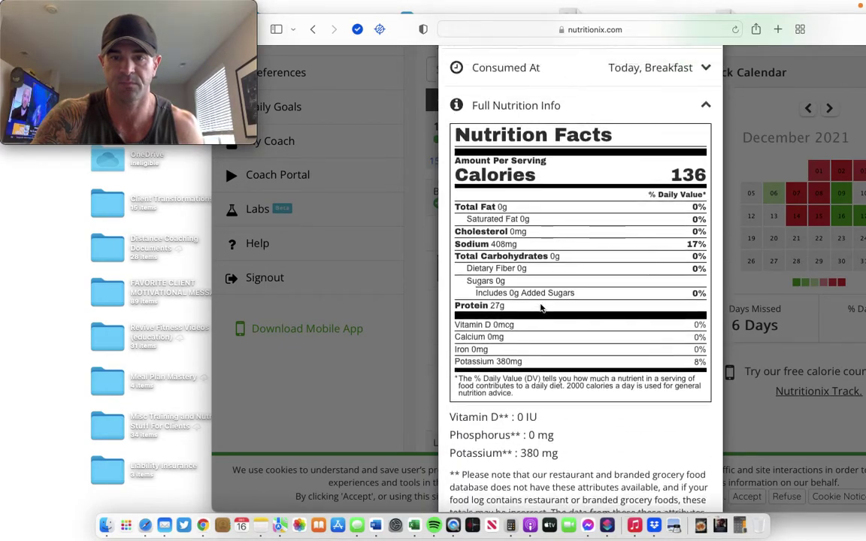
scroll(540, 309, down, 7)
scroll(540, 304, up, 1)
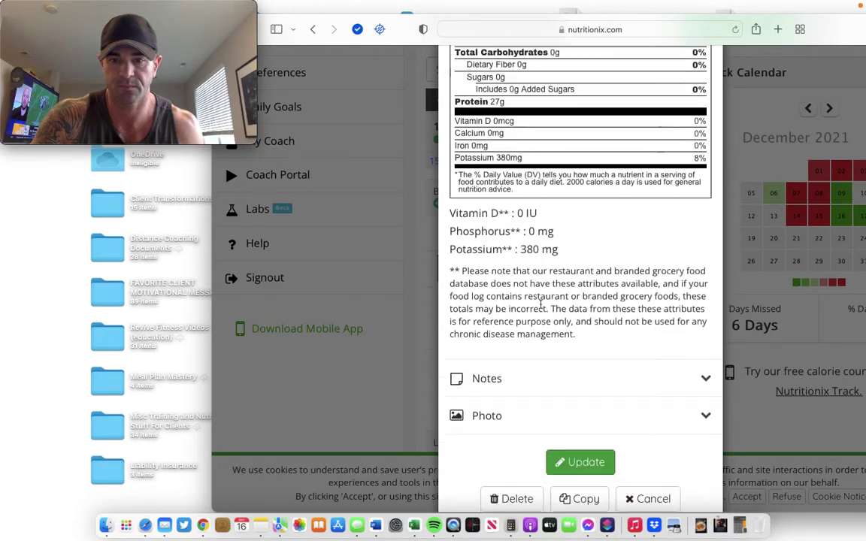
scroll(549, 330, down, 1)
scroll(556, 350, up, 12)
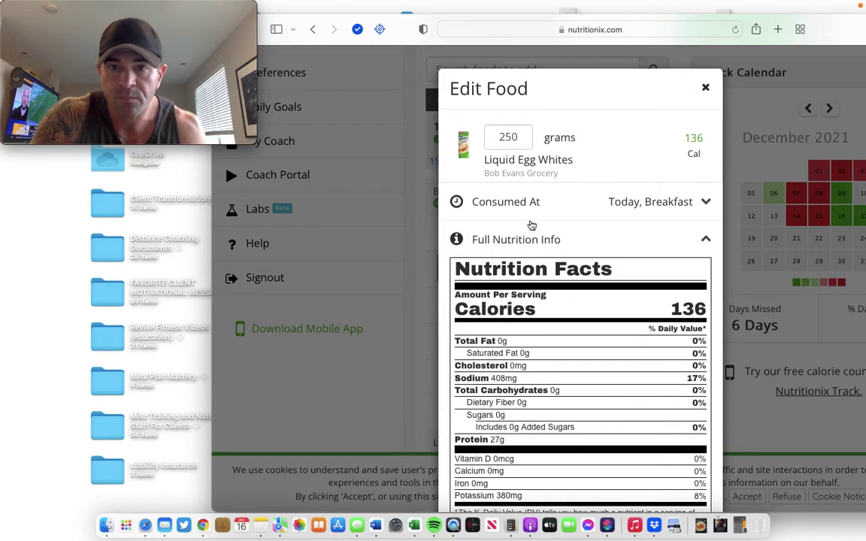
Change the egg whites' Consumed At date to the 17th and update the entry
click(563, 203)
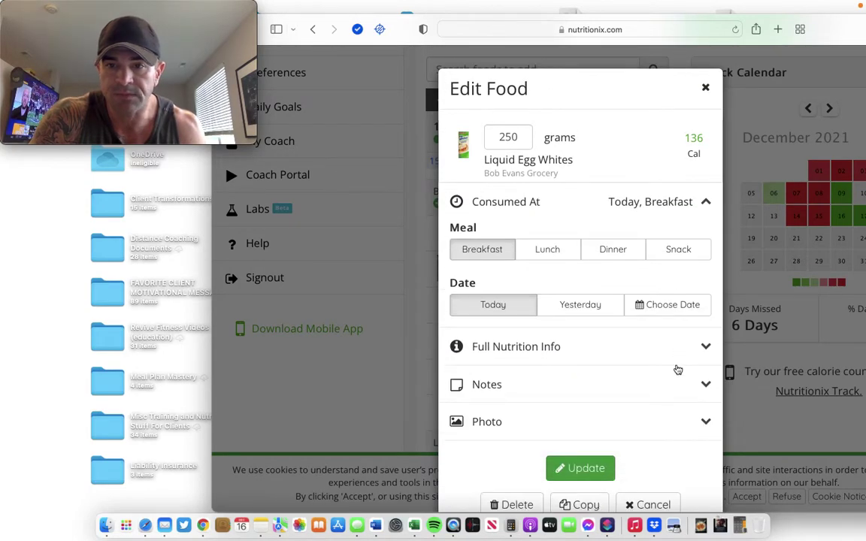
scroll(647, 309, down, 1)
click(615, 282)
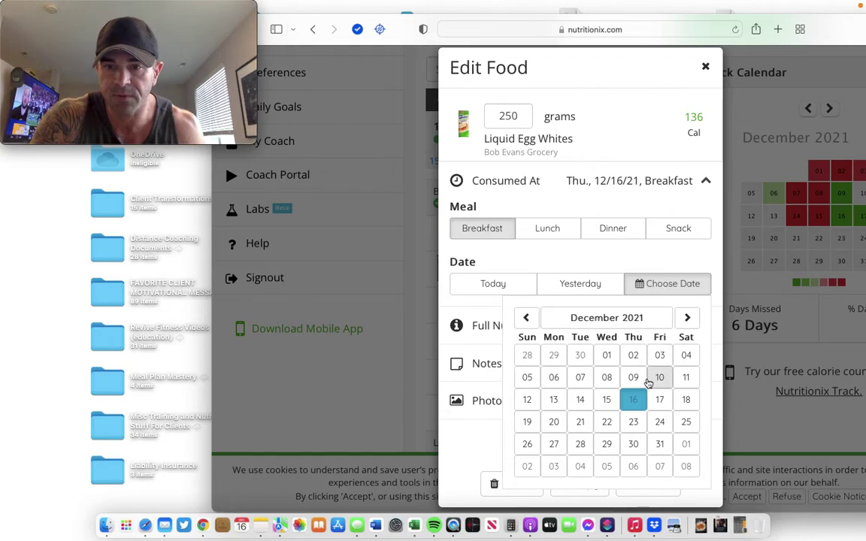
click(659, 399)
scroll(663, 404, down, 1)
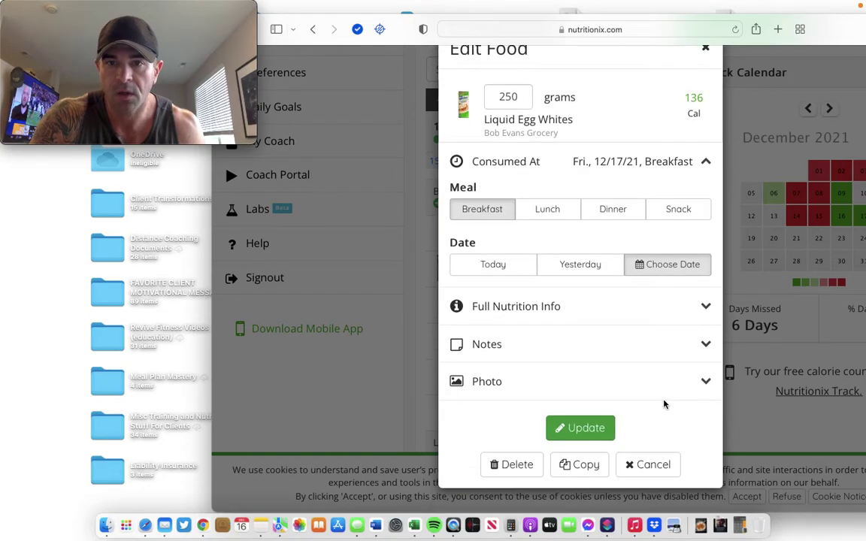
click(589, 427)
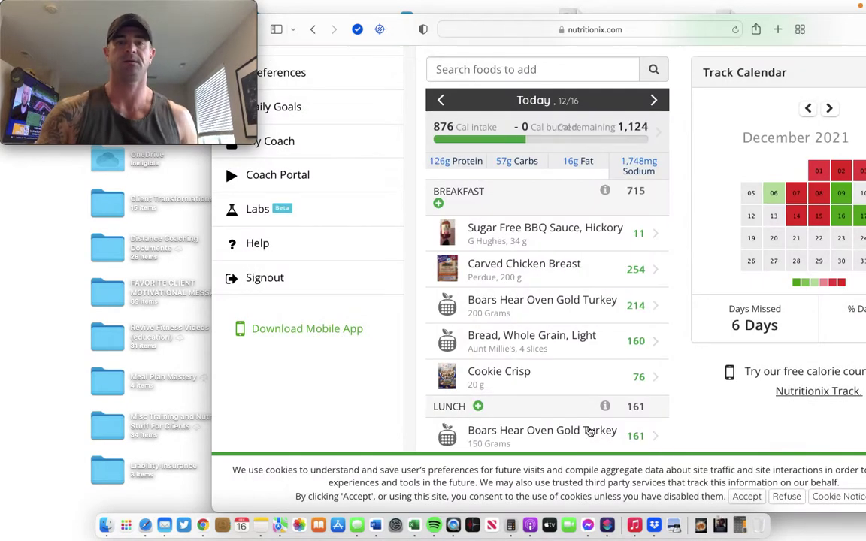
Go forward to Friday 12/17's log and bring up recent food suggestions
click(653, 101)
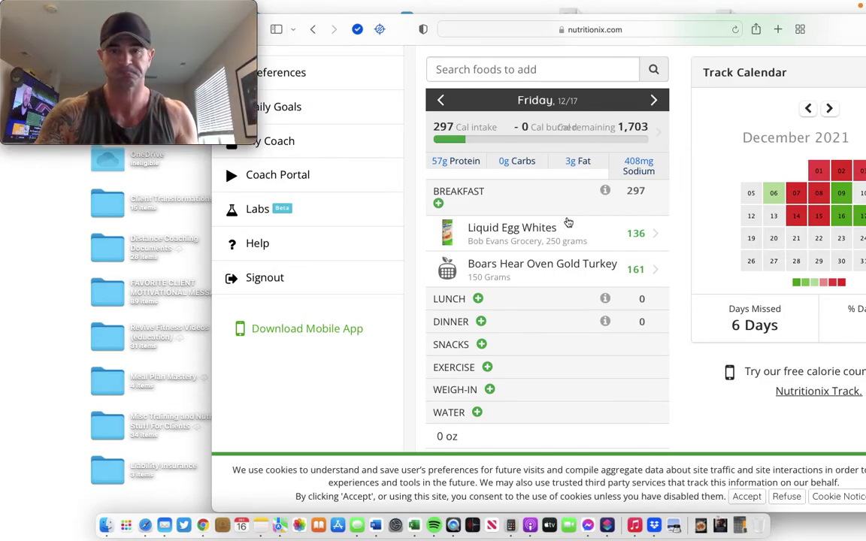
click(534, 71)
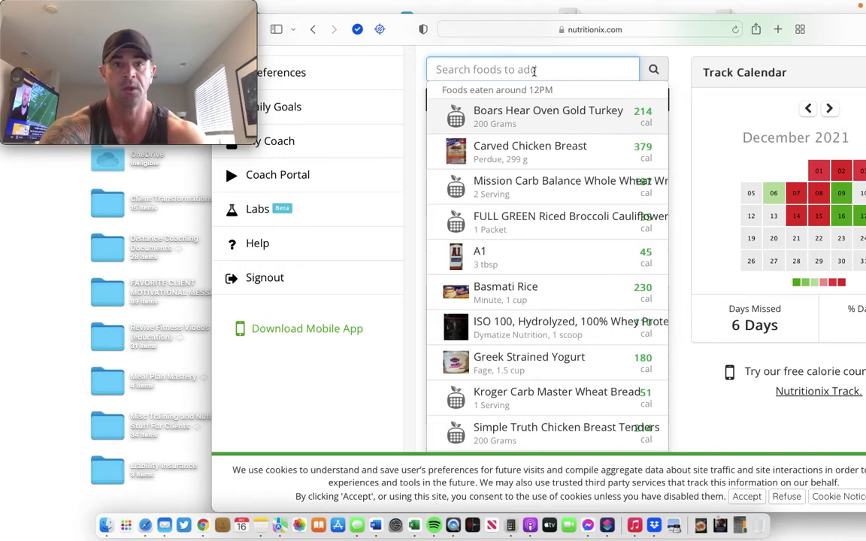
Search 'miss' and log 2 Carb Balance Flour Tortillas to Breakfast
text(miss)
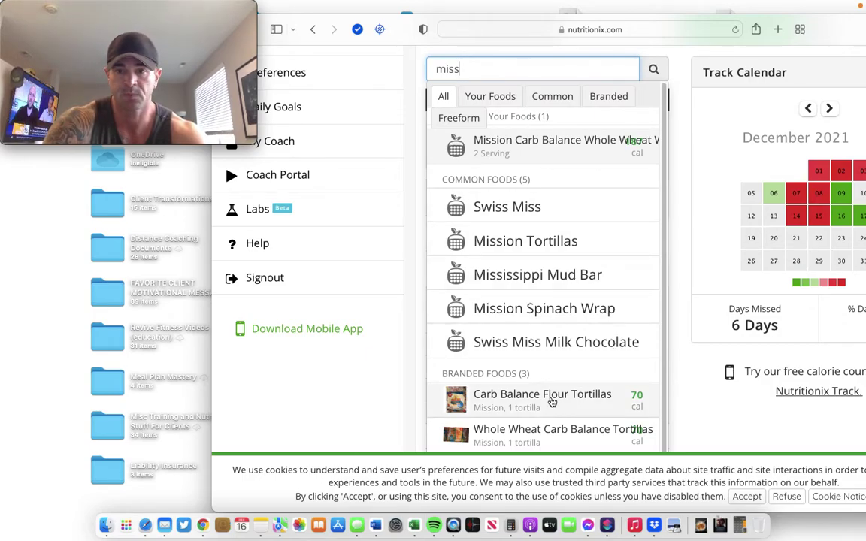
click(551, 403)
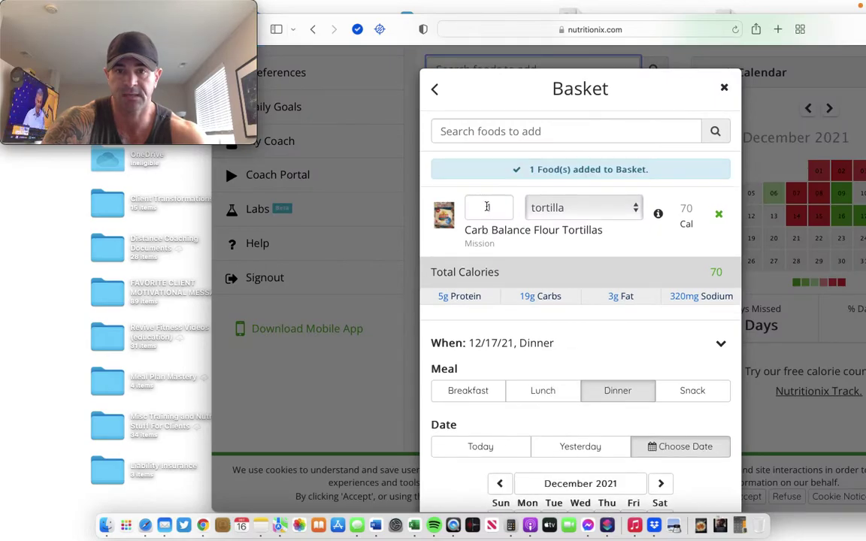
click(487, 207)
key(BackSpace)
text(2)
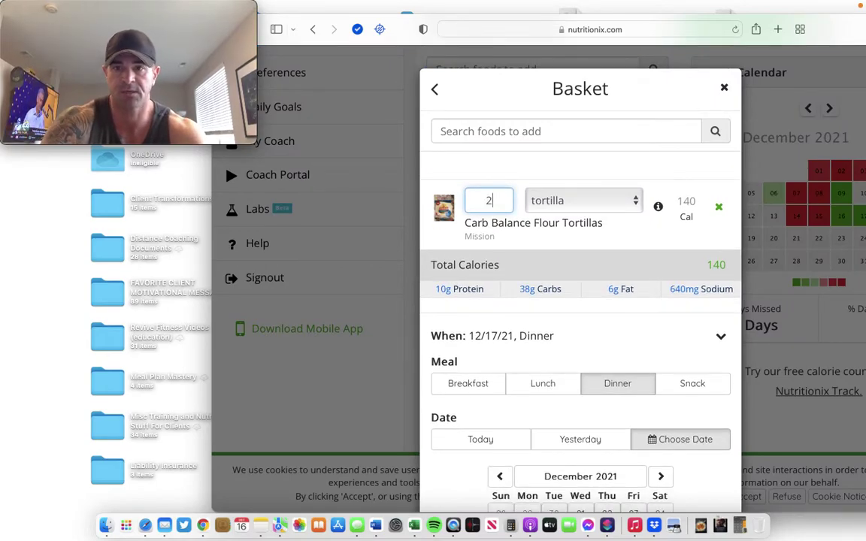
scroll(651, 254, down, 5)
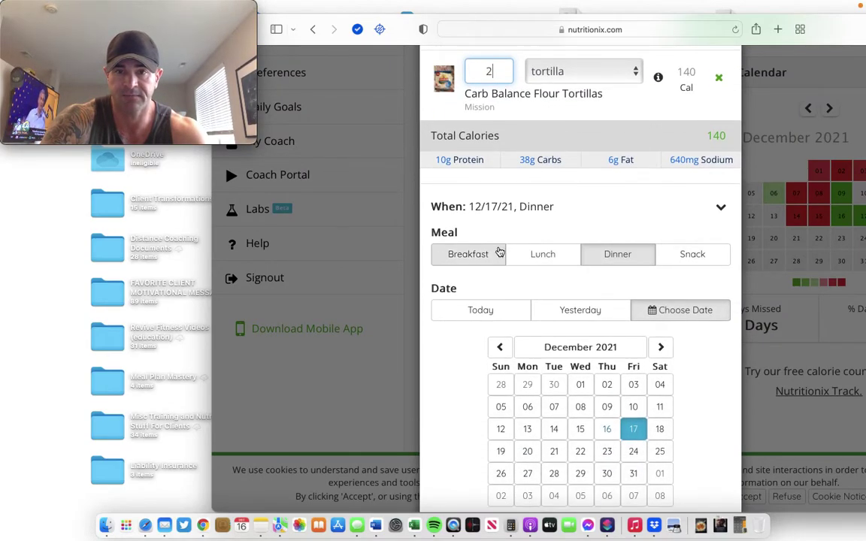
click(468, 253)
scroll(624, 293, down, 6)
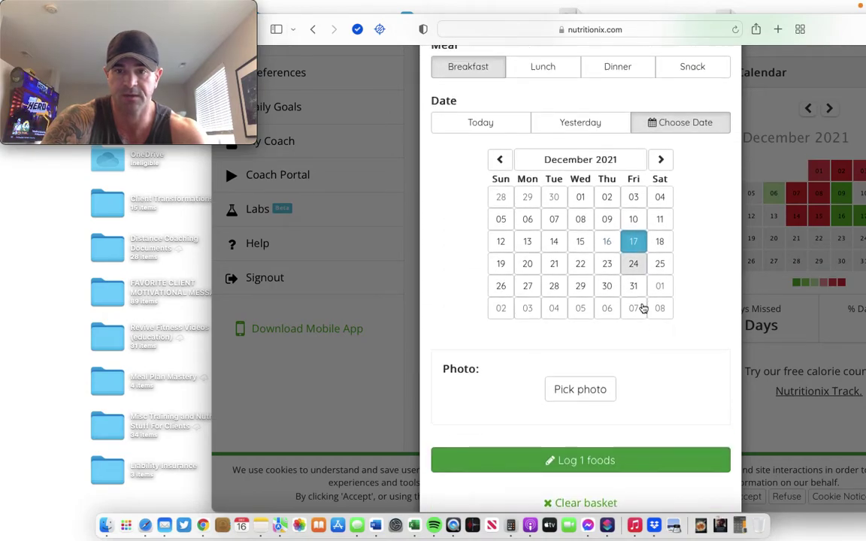
scroll(639, 331, down, 2)
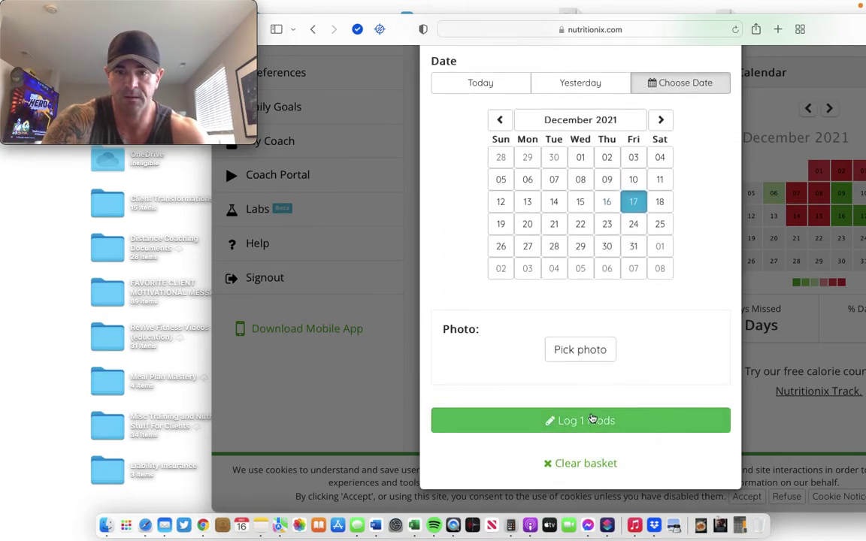
click(592, 422)
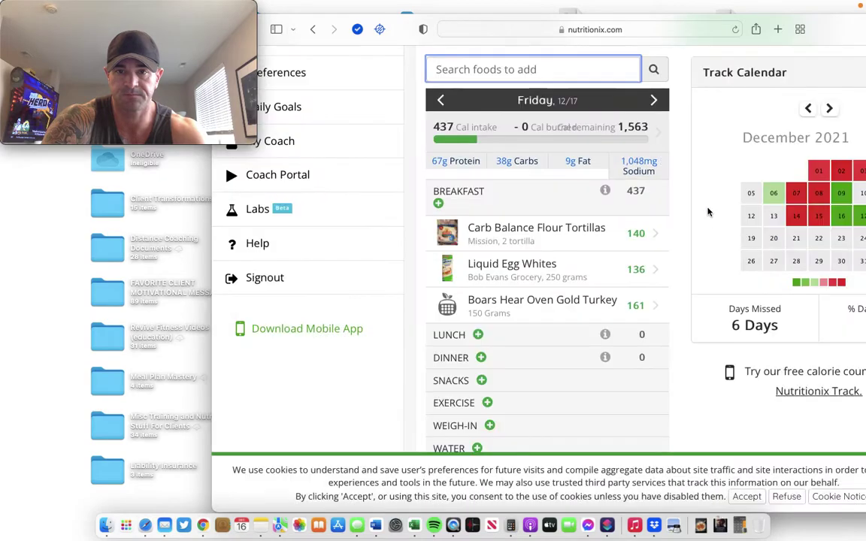
Try searching 'tender', then clear the search term
click(537, 71)
text(tender)
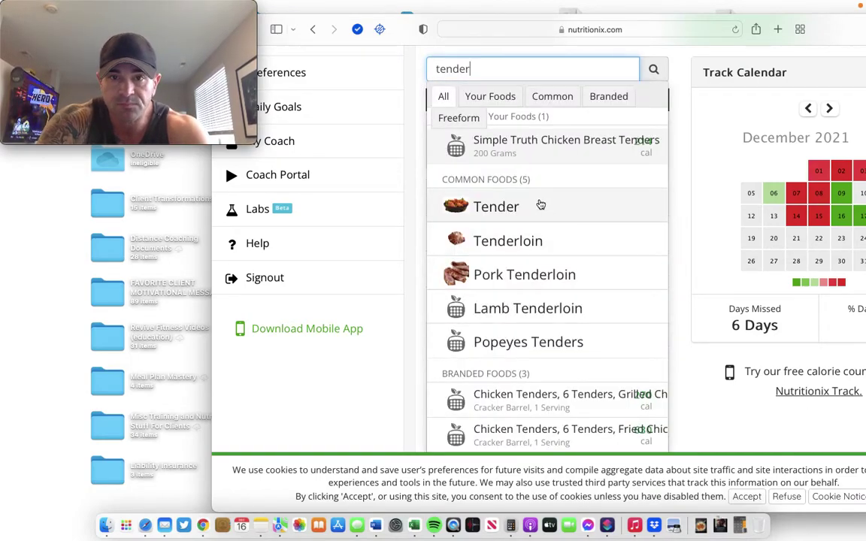
key(BackSpace)
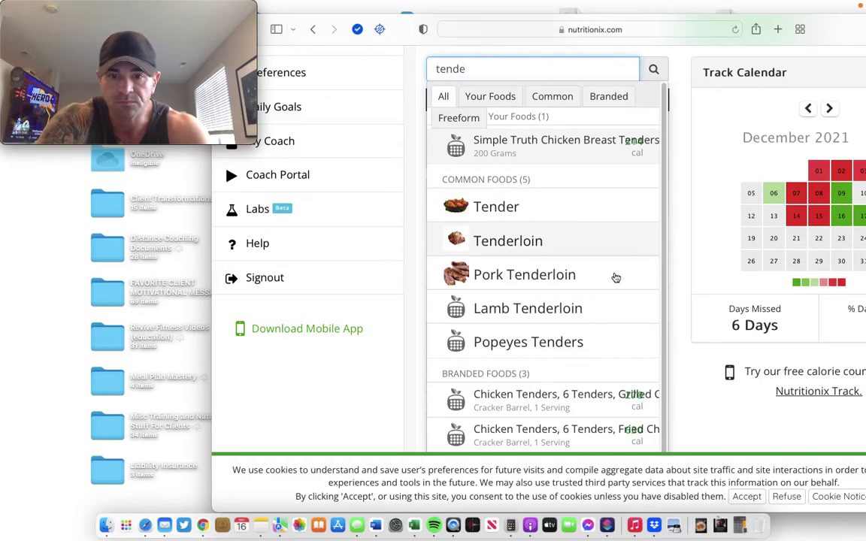
scroll(606, 294, down, 5)
scroll(609, 294, down, 3)
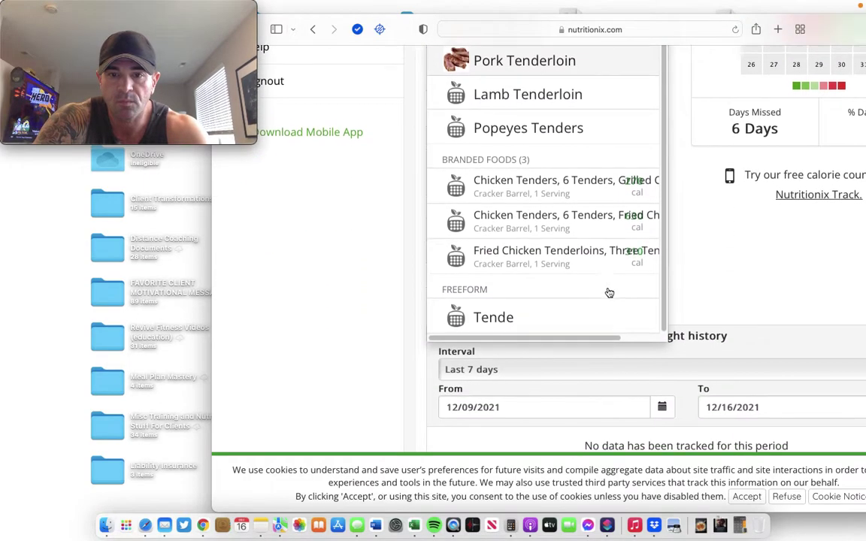
scroll(579, 194, up, 8)
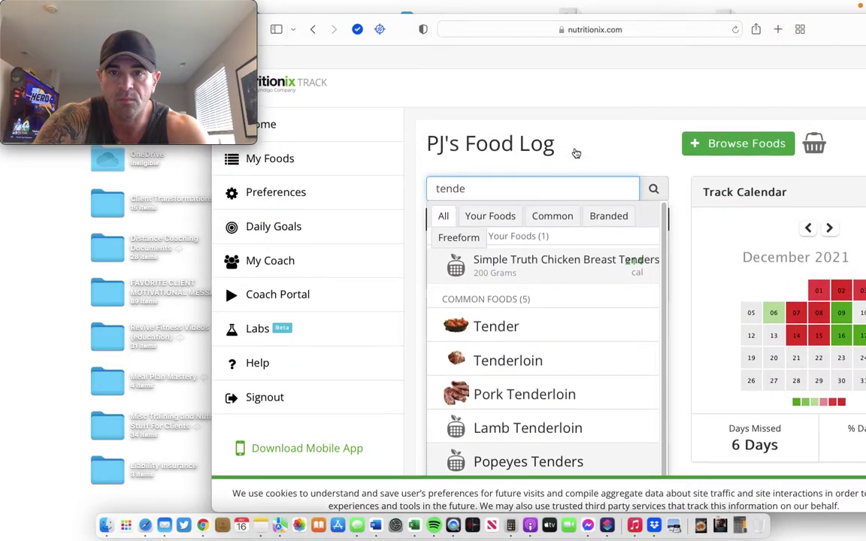
click(489, 167)
key(BackSpace)
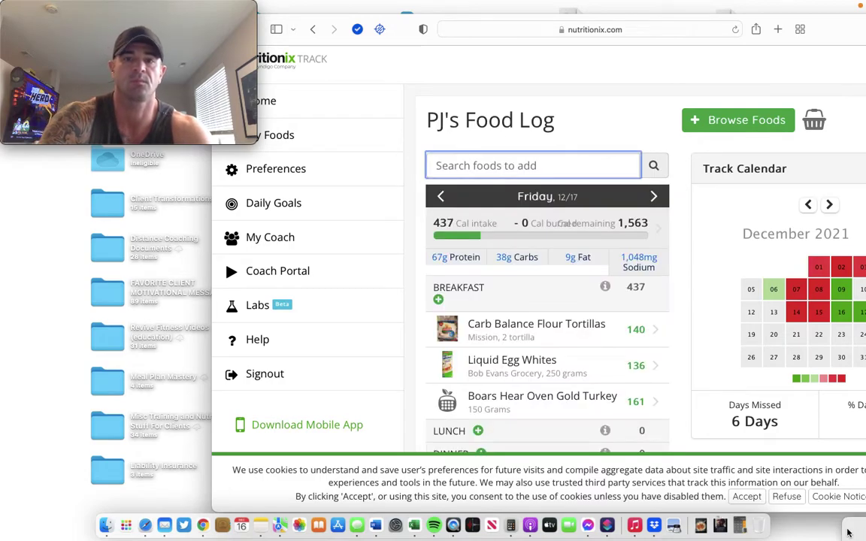
Search 'simple' and add Simple Truth Chicken Breast Tenders to the basket
click(594, 163)
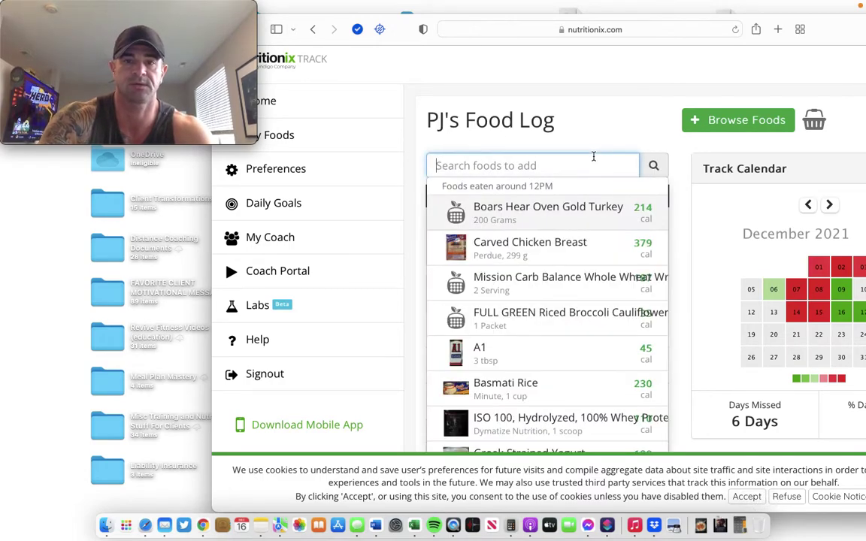
text(simple)
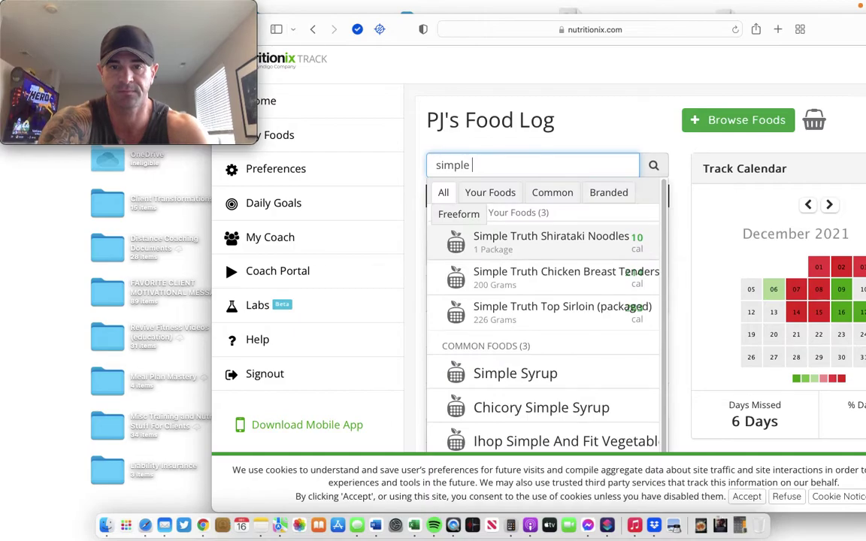
click(508, 278)
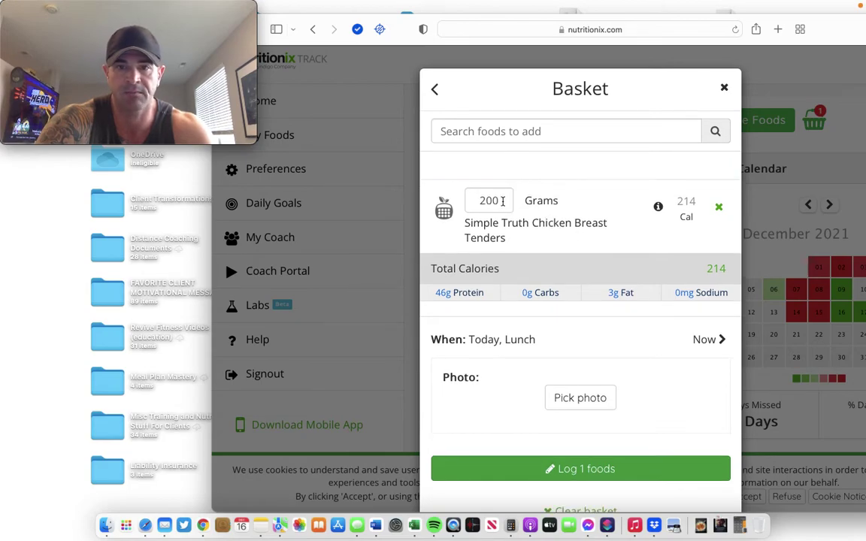
Change the chicken tenders amount from 200 to 250 grams
drag(503, 201, 474, 199)
text(250)
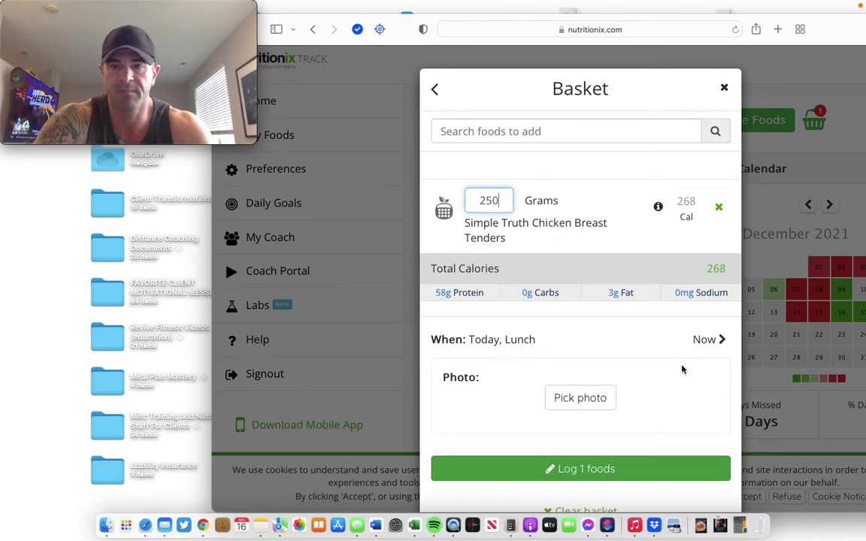
scroll(681, 369, down, 2)
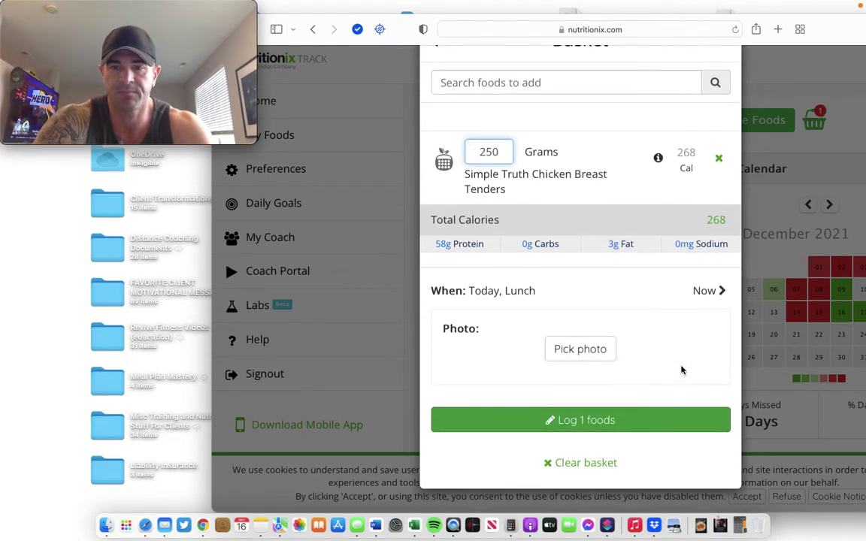
scroll(681, 368, up, 2)
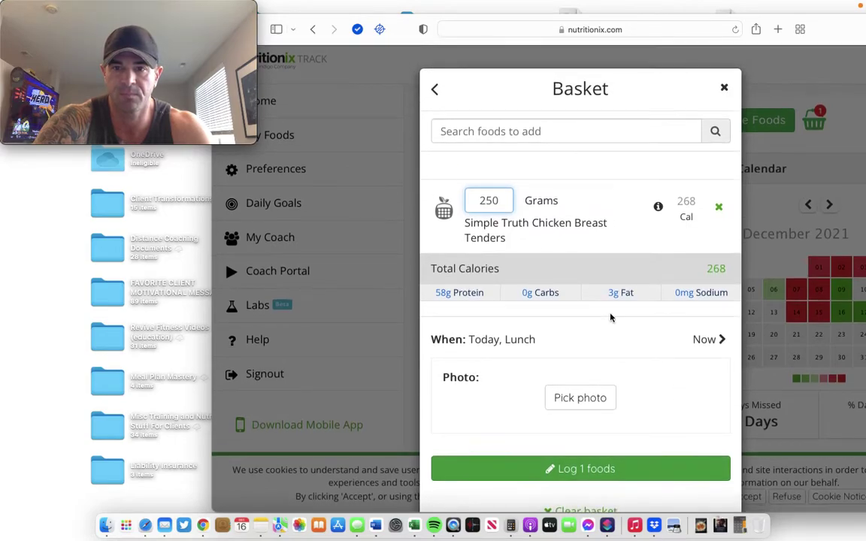
Clear the Lunch meal choice, set the date to December 17, and log the chicken
click(487, 339)
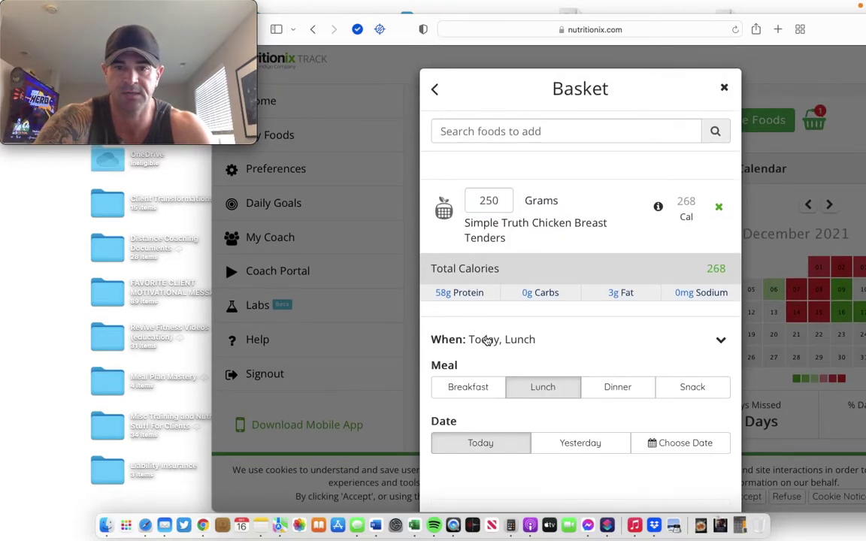
click(538, 388)
click(656, 440)
scroll(670, 445, down, 5)
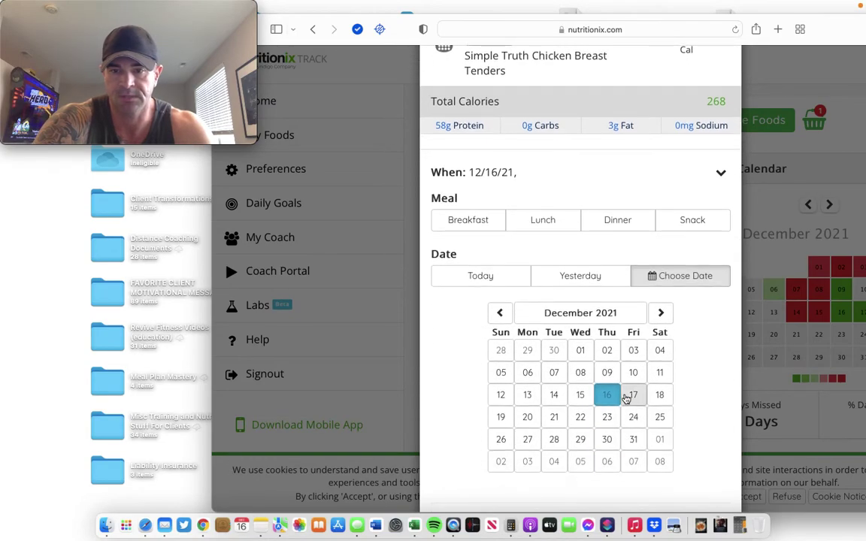
click(632, 396)
scroll(631, 396, down, 5)
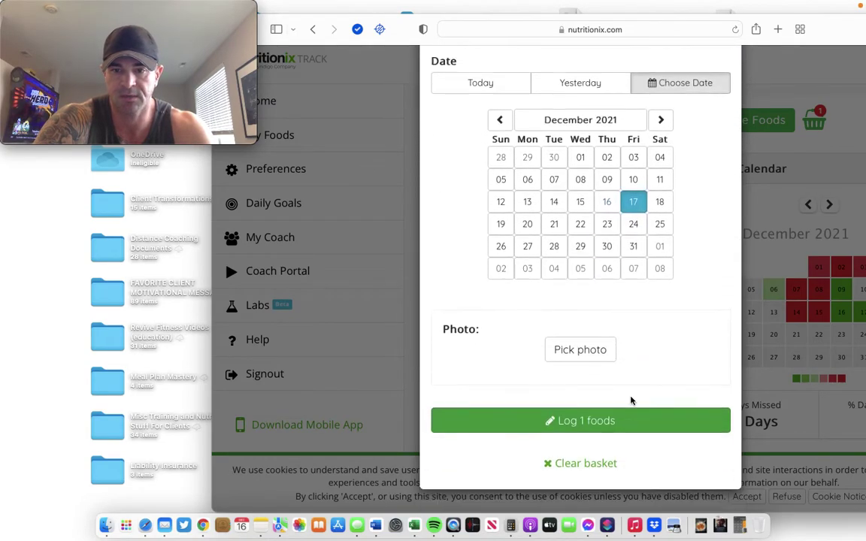
click(587, 419)
scroll(588, 423, down, 5)
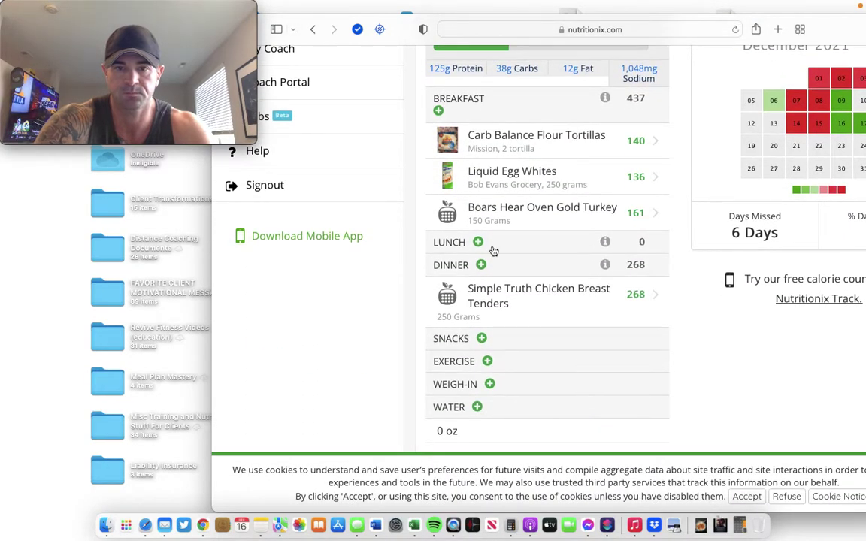
Change the chicken tenders entry's meal to Lunch and update it
scroll(506, 300, down, 1)
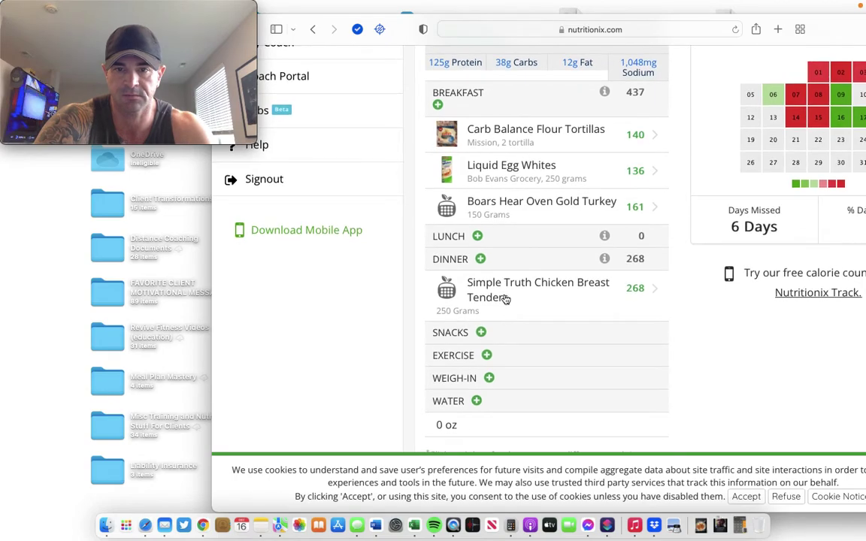
click(506, 300)
scroll(505, 299, down, 2)
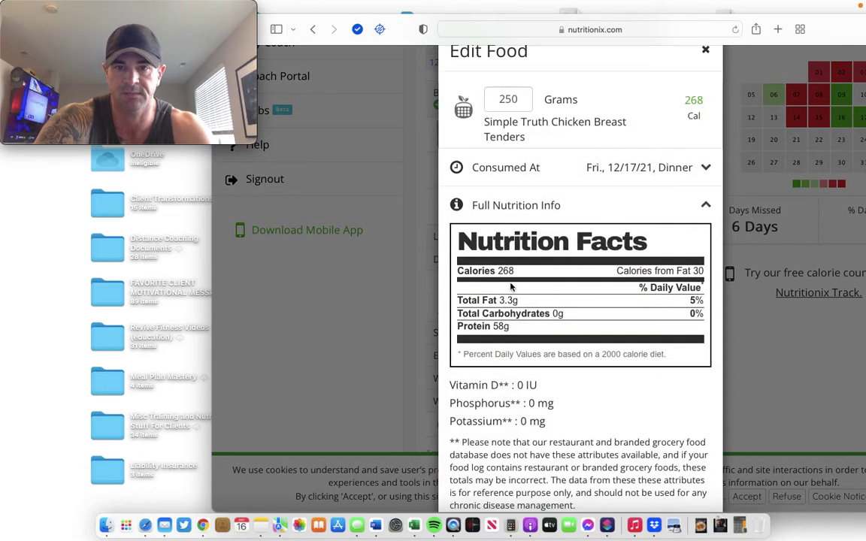
click(521, 169)
click(573, 222)
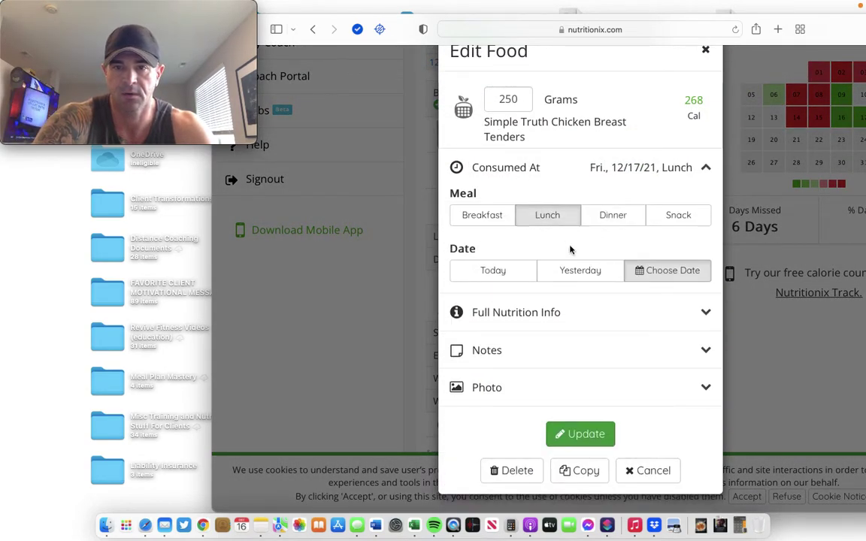
click(581, 435)
View the Lunch nutrition summary, then close it
scroll(660, 274, up, 2)
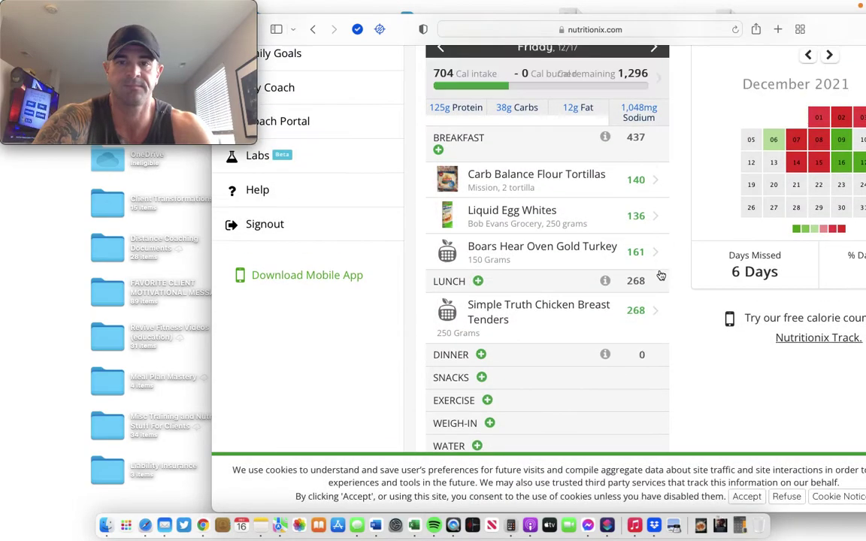
scroll(661, 276, up, 1)
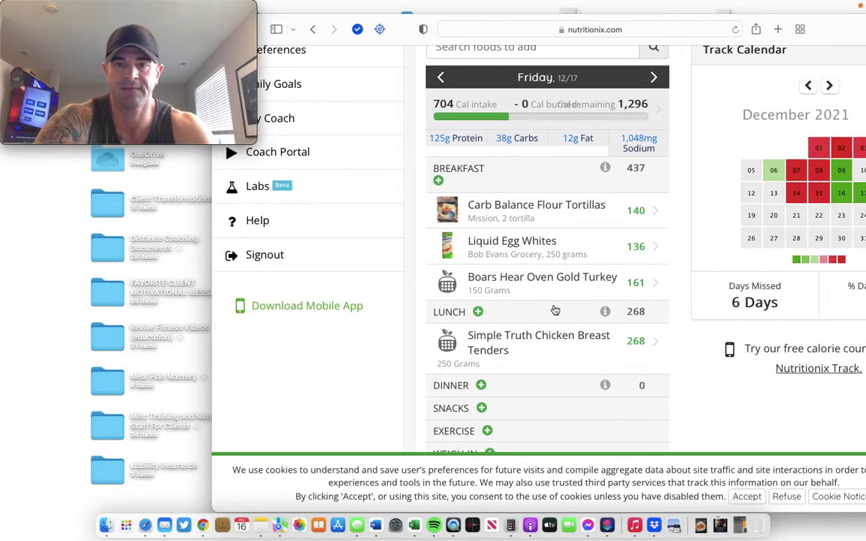
click(555, 310)
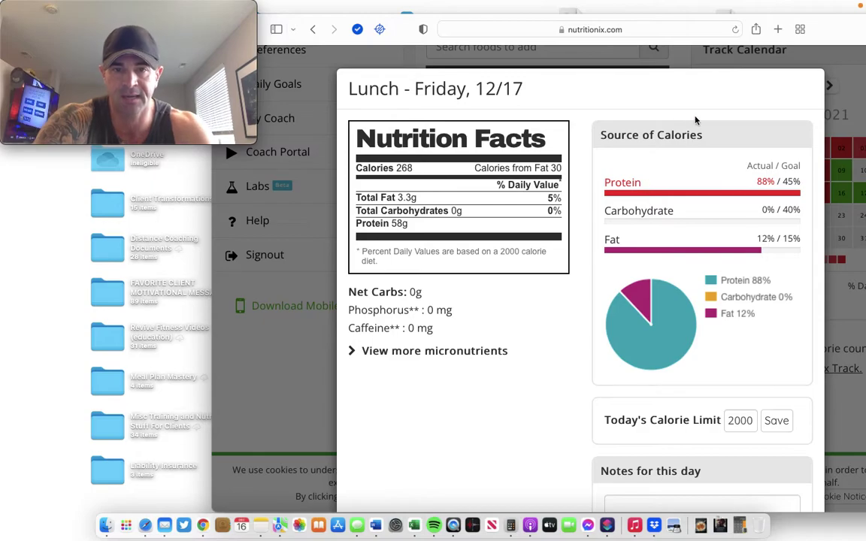
scroll(735, 96, up, 3)
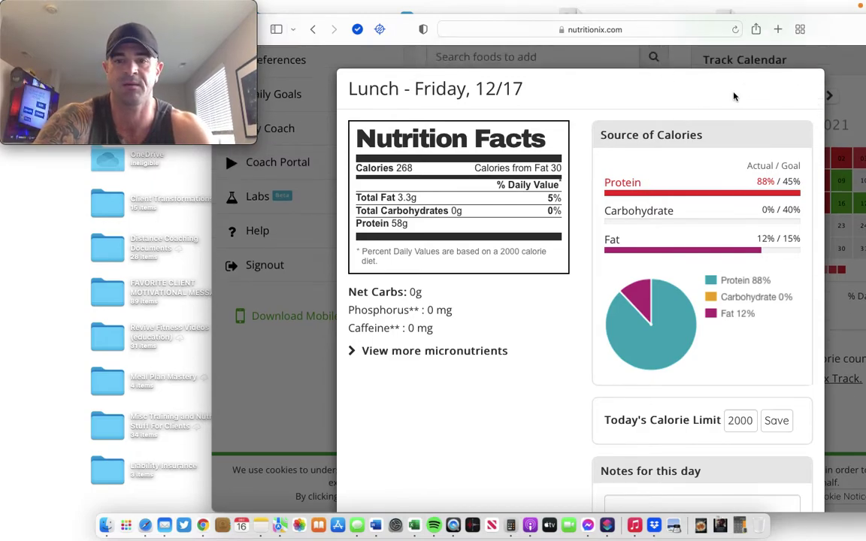
scroll(559, 326, down, 5)
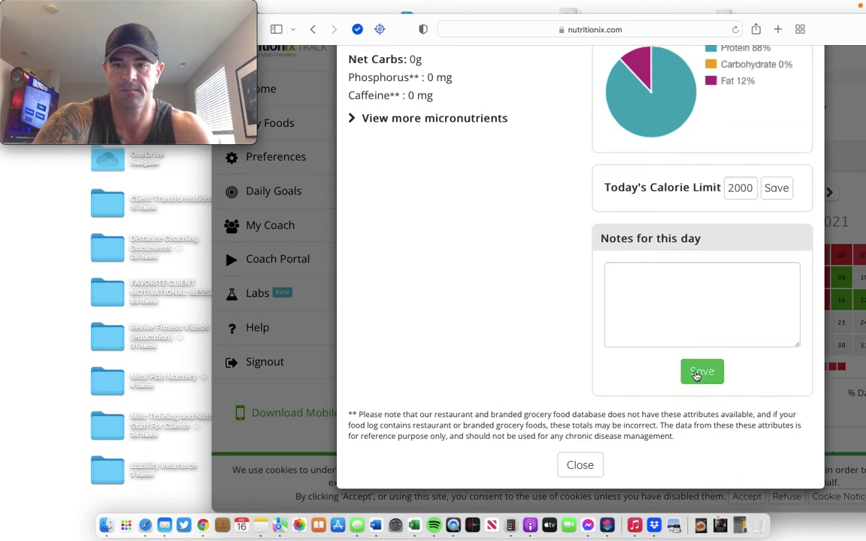
click(578, 466)
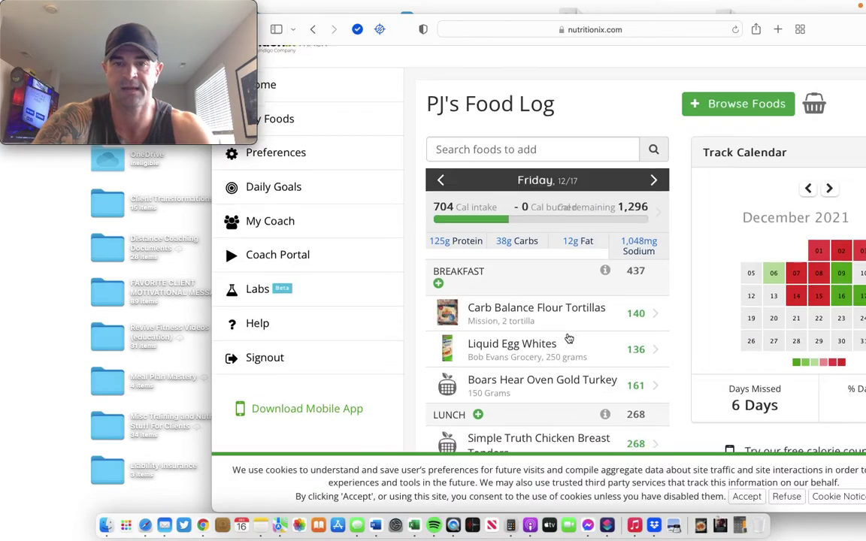
Search 'caul' and add FULL GREEN Riced Broccoli Cauliflower to the basket
scroll(566, 315, down, 2)
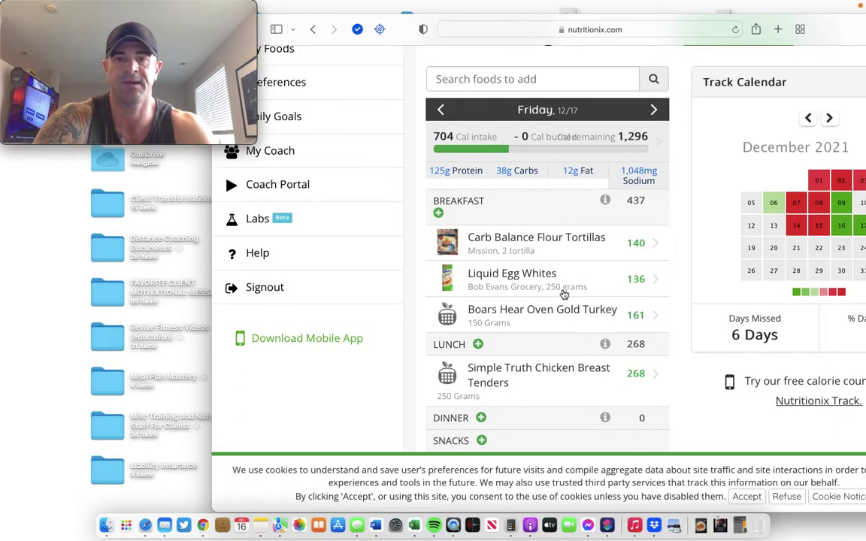
click(516, 80)
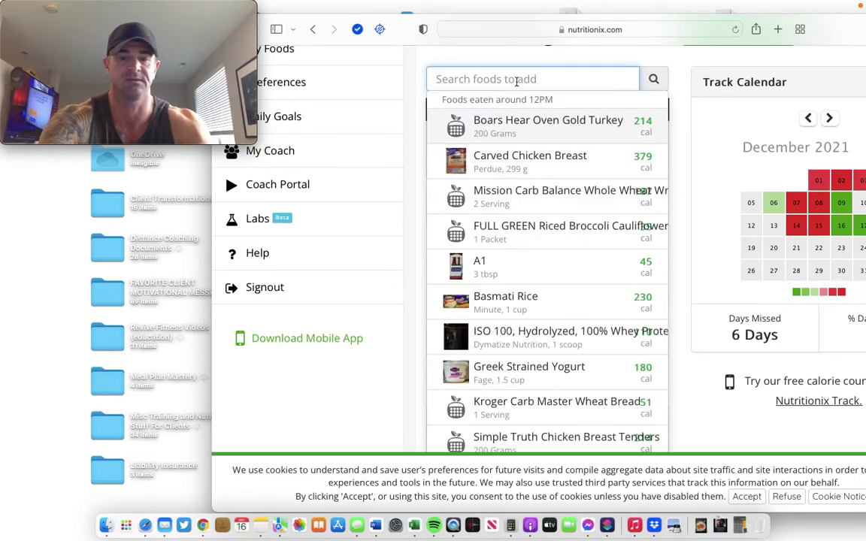
text(caul)
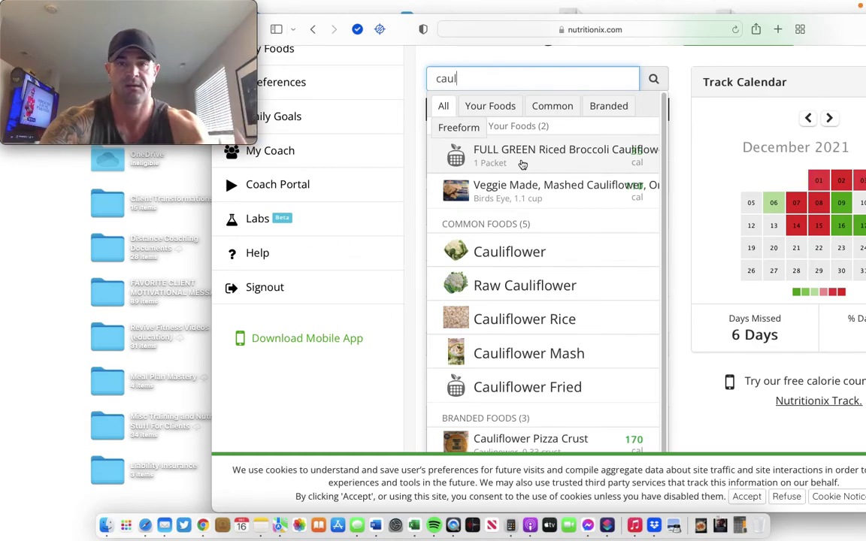
key(Escape)
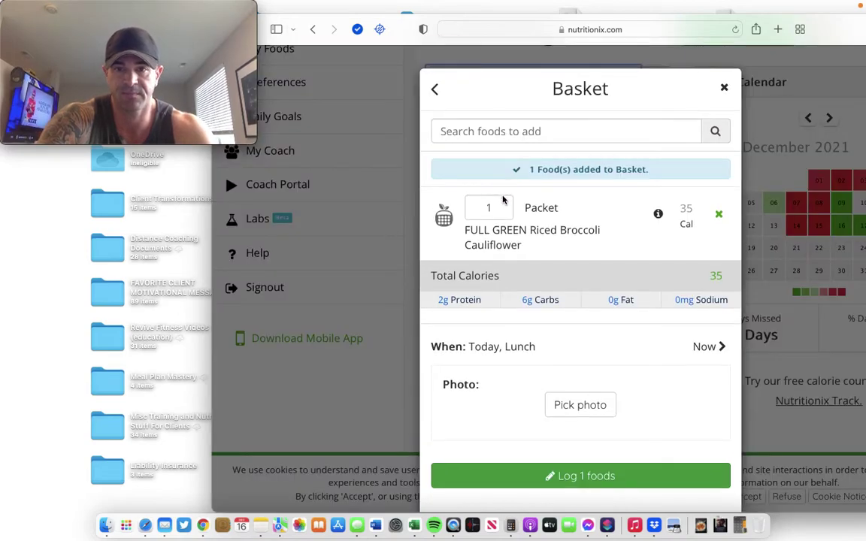
Set the cauliflower to 2 packets, date it December 17, and log it
click(498, 207)
key(BackSpace)
text(2)
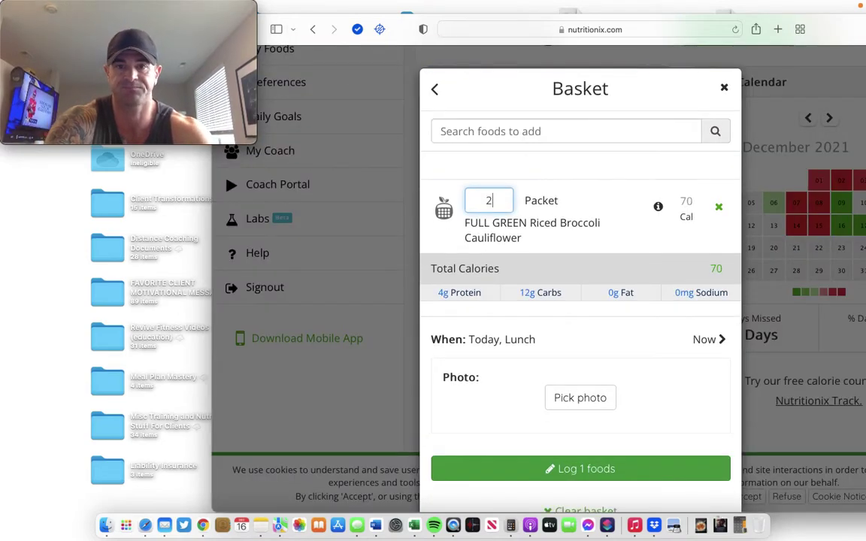
click(494, 342)
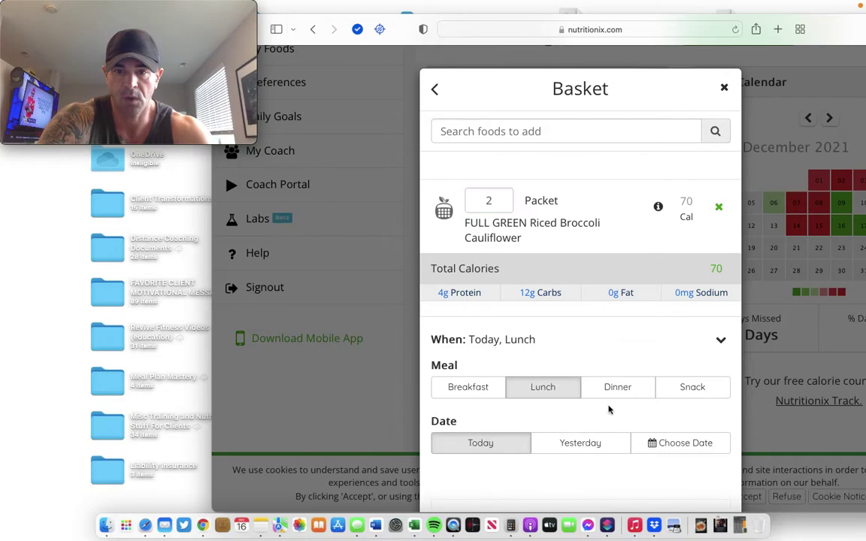
scroll(609, 408, down, 2)
click(685, 363)
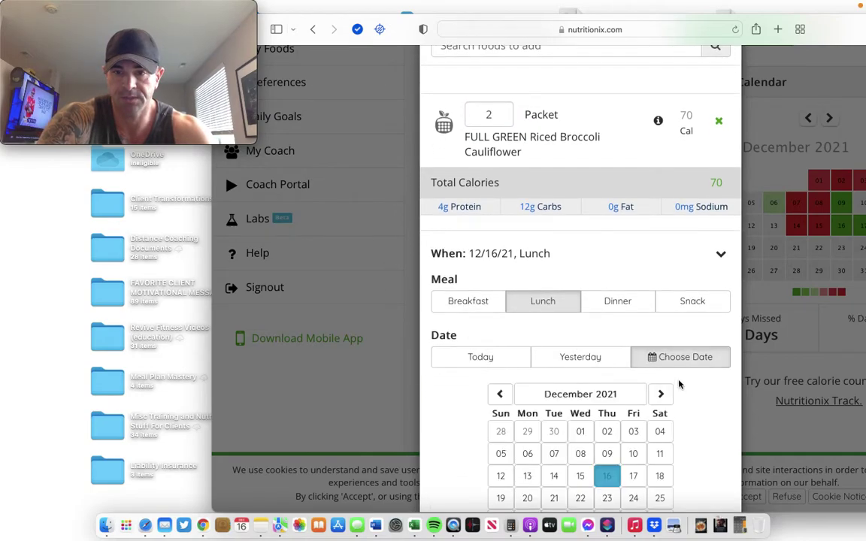
click(634, 476)
scroll(686, 431, down, 5)
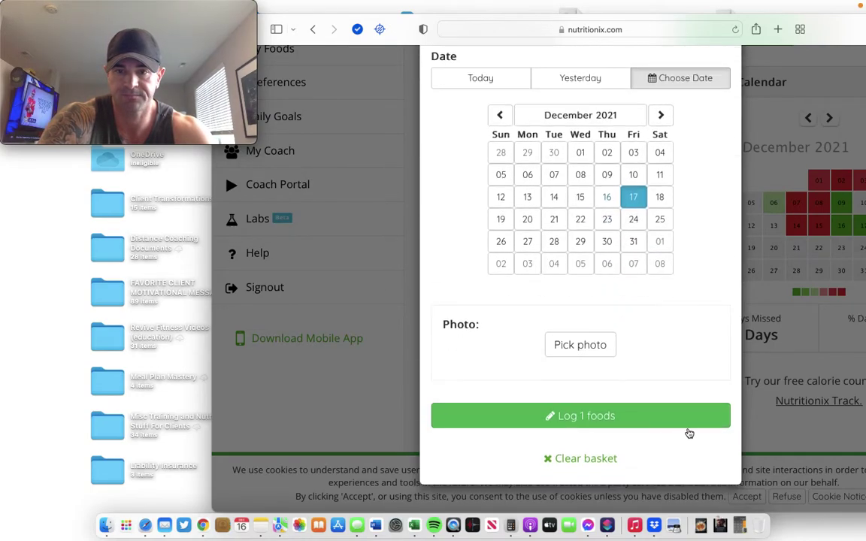
click(603, 423)
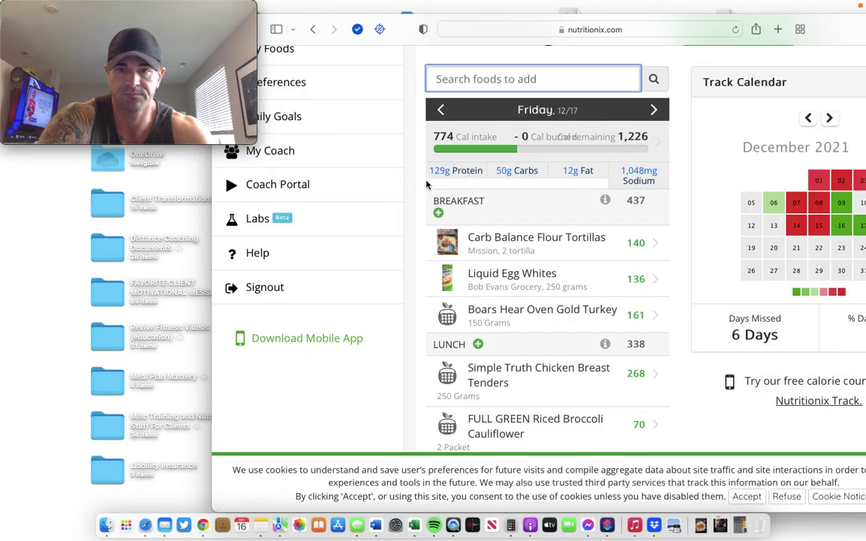
scroll(543, 258, down, 1)
Scroll through the updated Friday 12/17 food log and back up to the top
scroll(542, 259, down, 4)
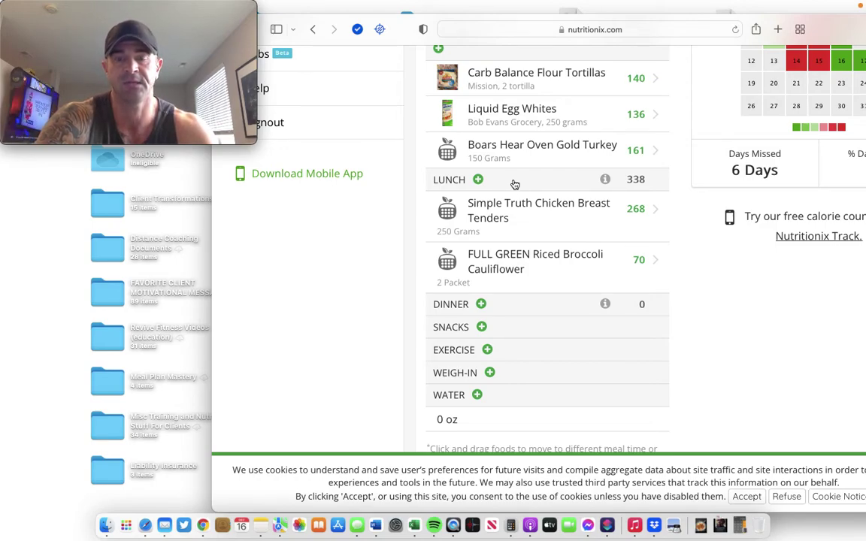
scroll(518, 188, down, 1)
scroll(524, 193, up, 3)
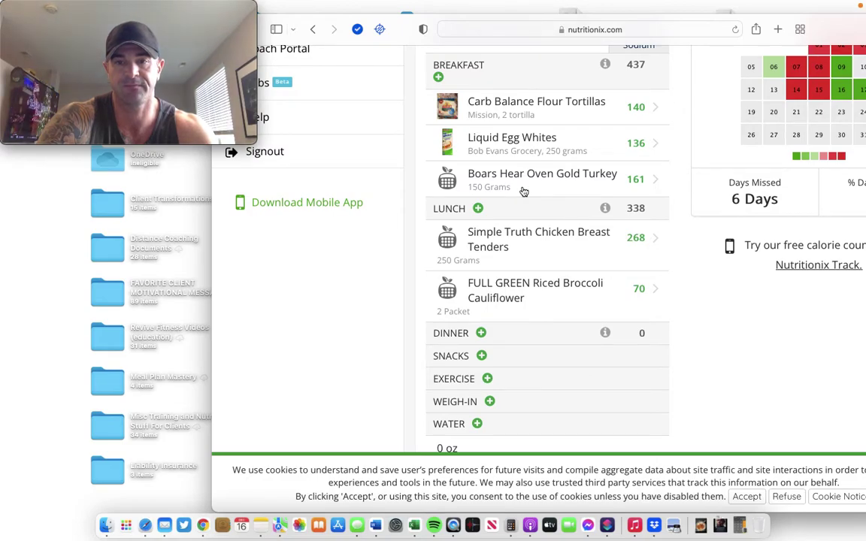
scroll(524, 192, up, 1)
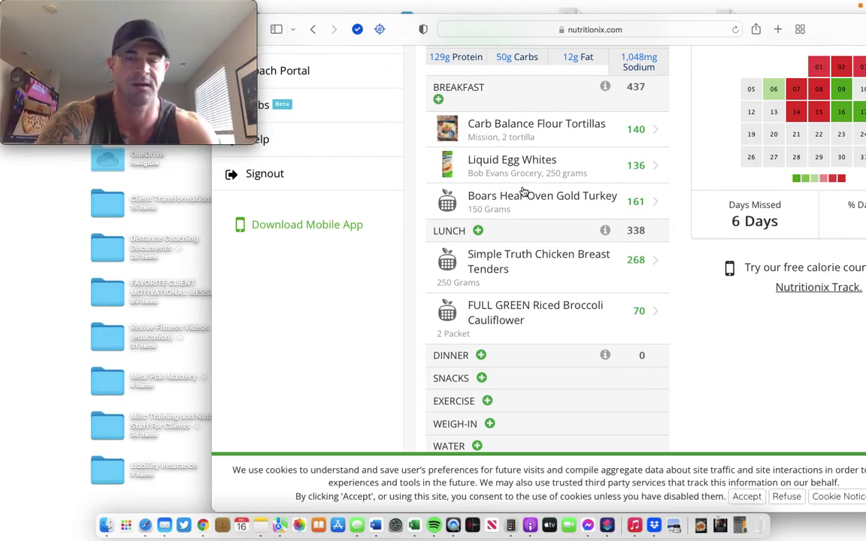
scroll(524, 192, up, 5)
Search 'fat free cheese singles' and add Borden Dairy Fat Free, Singles, American Cheese to the basket
click(514, 165)
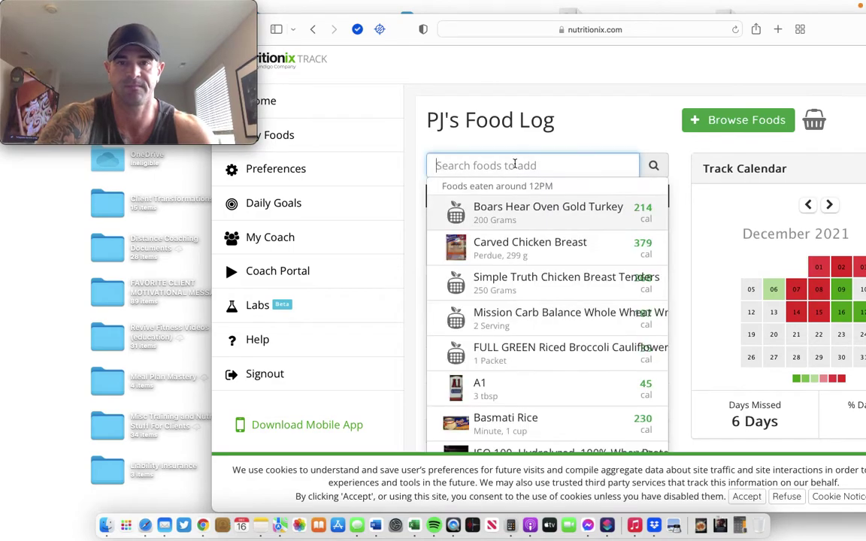
text(fat free ch)
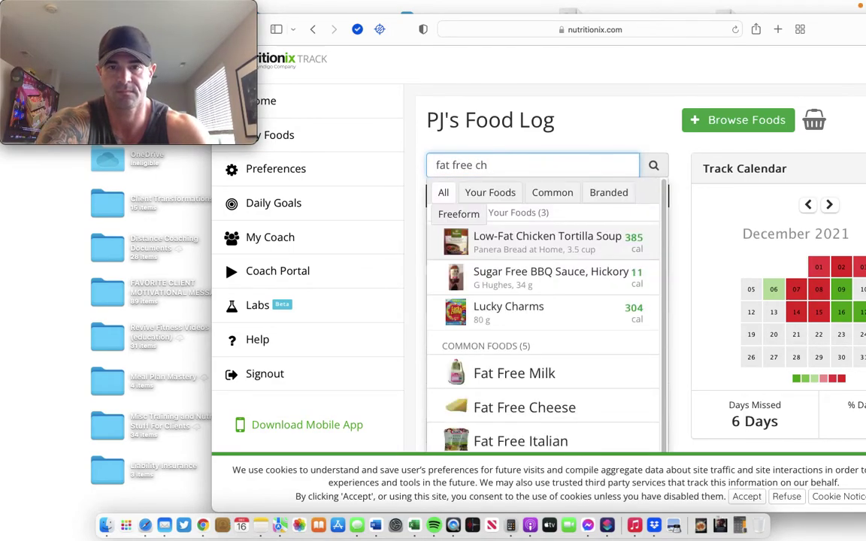
text(ee)
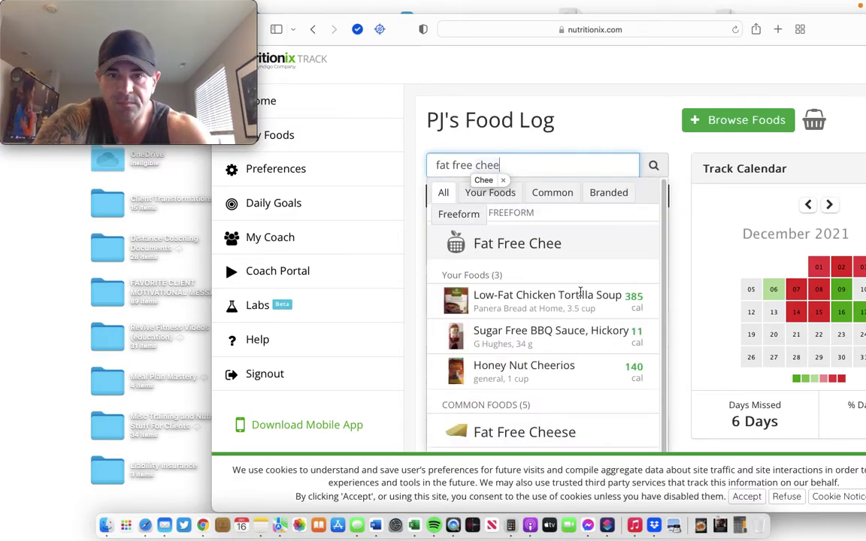
text(s)
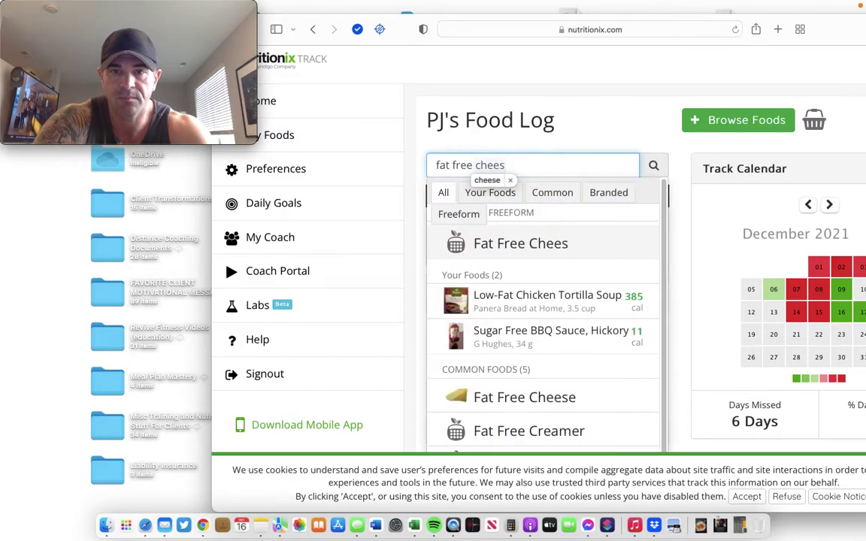
text(e singles)
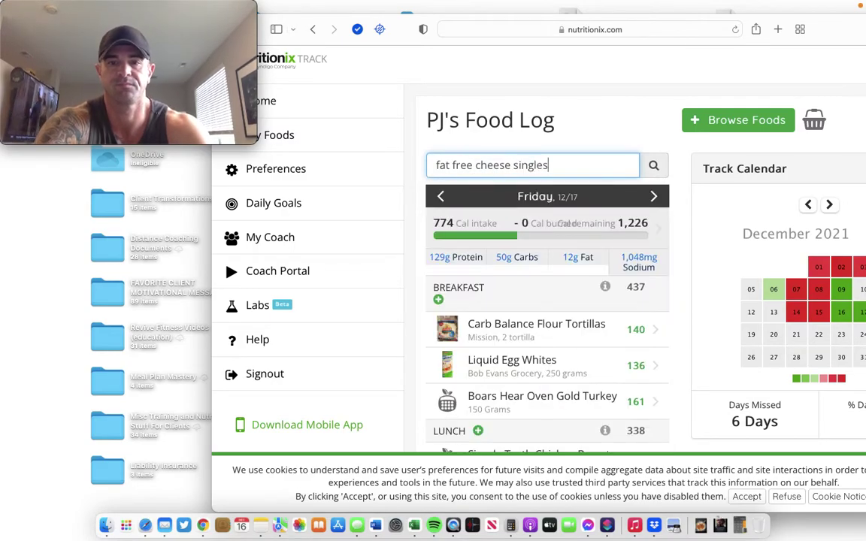
scroll(599, 439, down, 8)
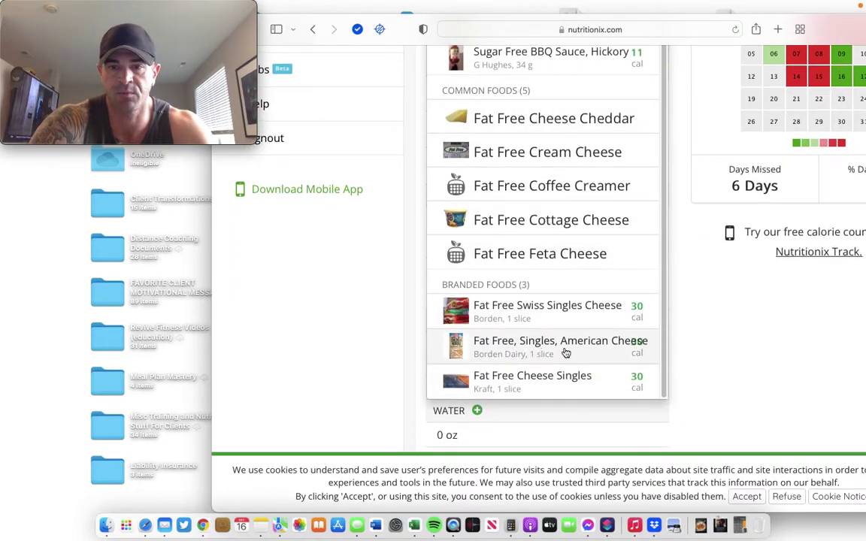
click(557, 353)
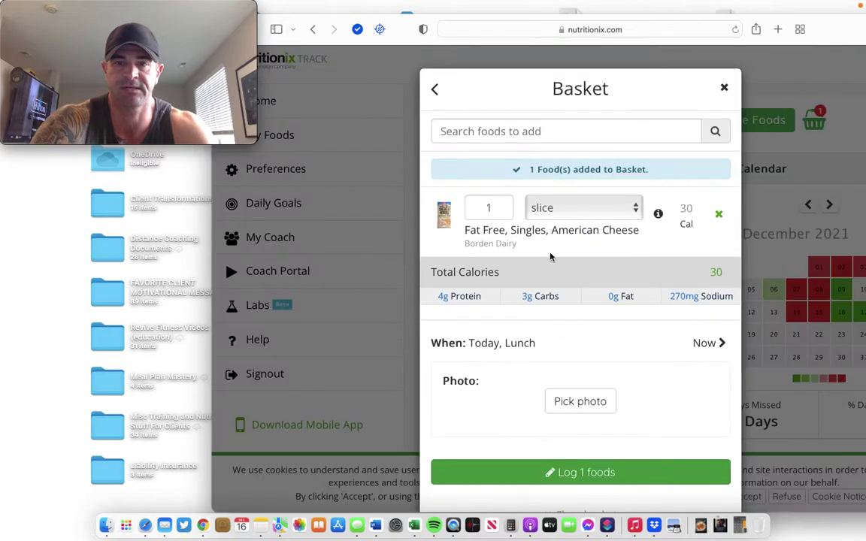
Change the basketed cheese to 2 slices (60 cal) and set its date to December 17
click(496, 205)
key(BackSpace)
text(2)
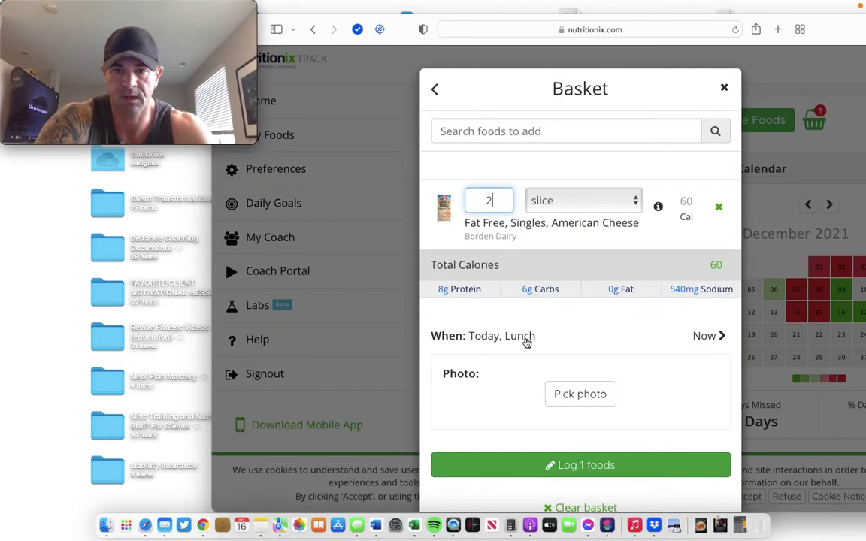
click(527, 340)
scroll(572, 386, down, 5)
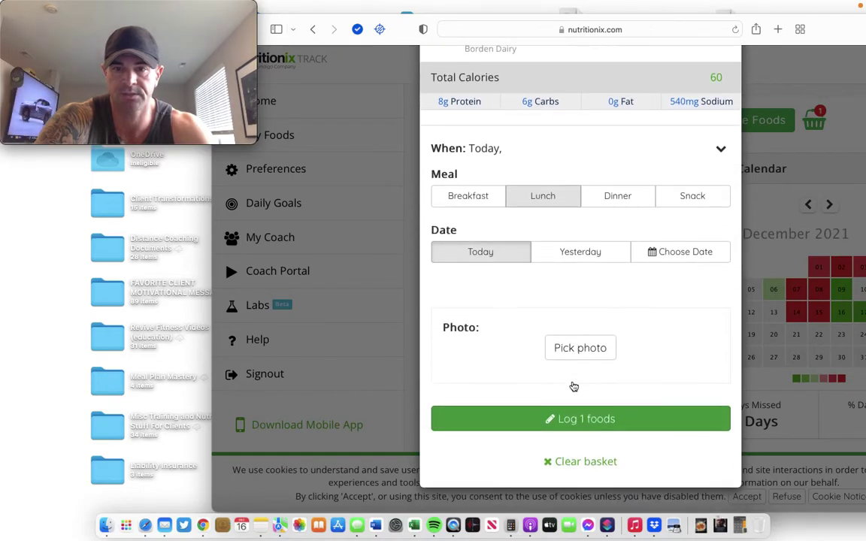
click(681, 255)
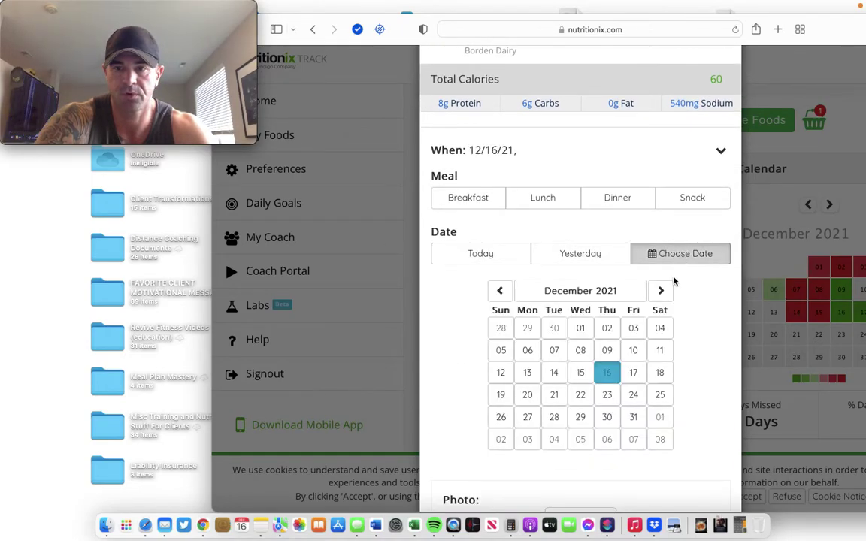
click(636, 373)
scroll(637, 372, down, 4)
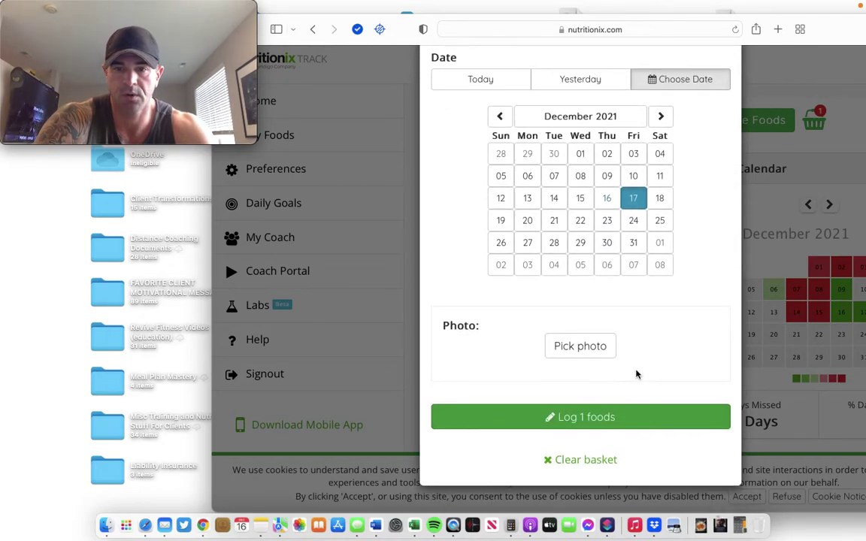
Log the two cheese slices for Friday 12/17 and review the Dinner nutrition summary
click(596, 423)
scroll(654, 262, down, 6)
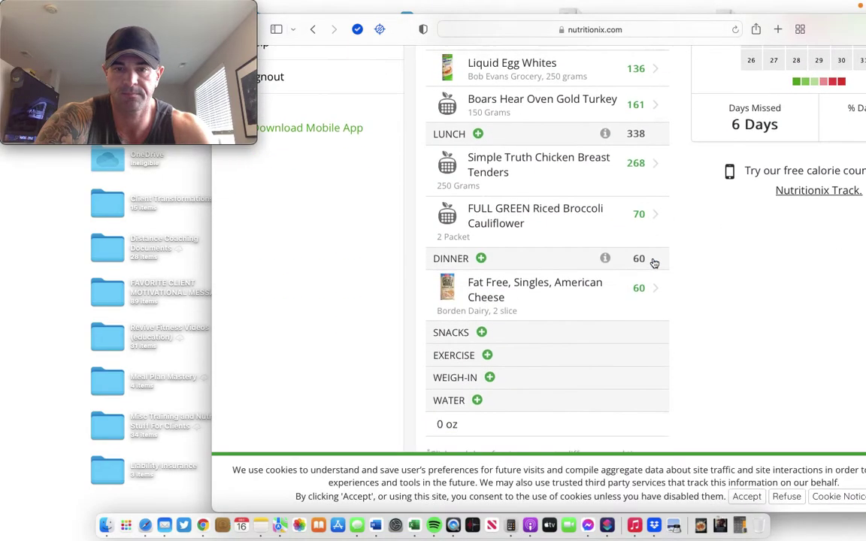
scroll(654, 262, up, 1)
click(541, 311)
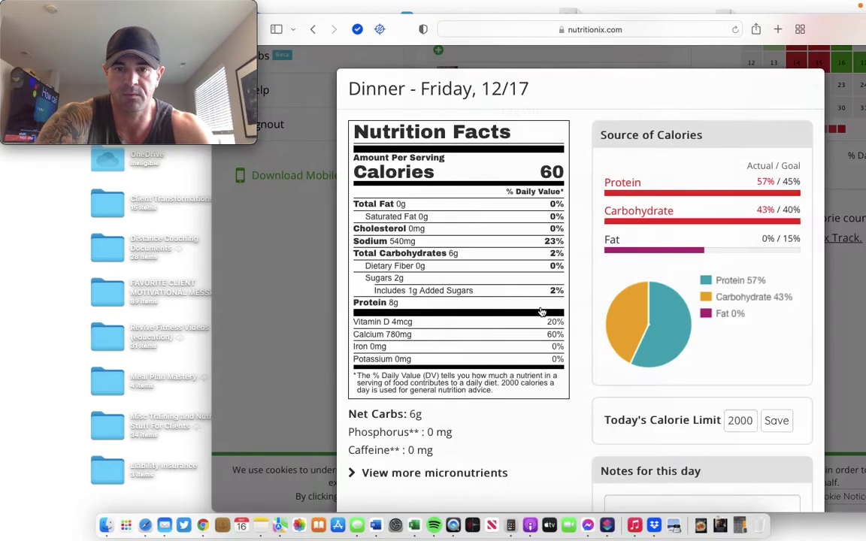
scroll(792, 95, down, 6)
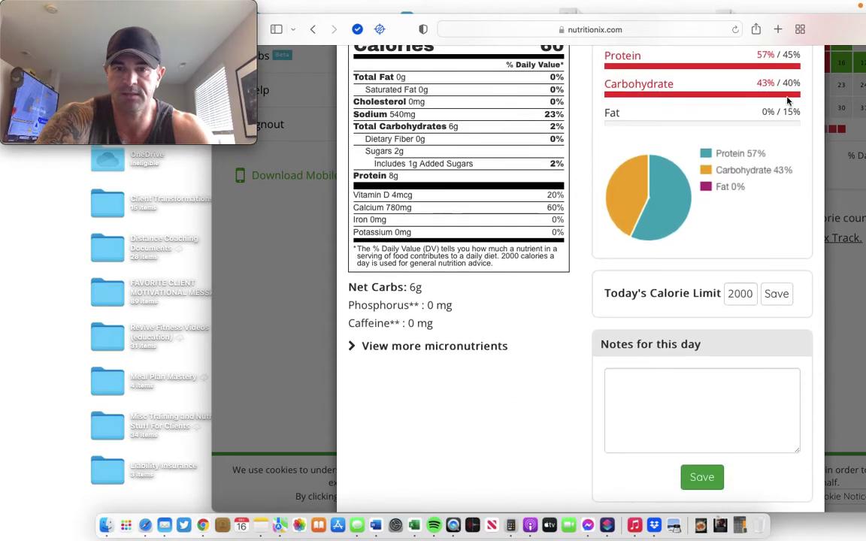
click(580, 470)
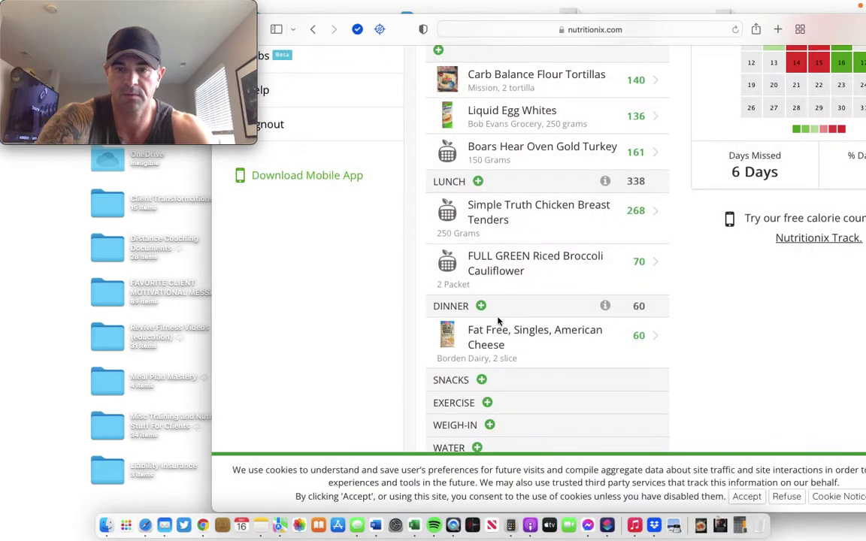
Move the Fat Free American Cheese entry from Dinner to Lunch
click(507, 350)
click(481, 214)
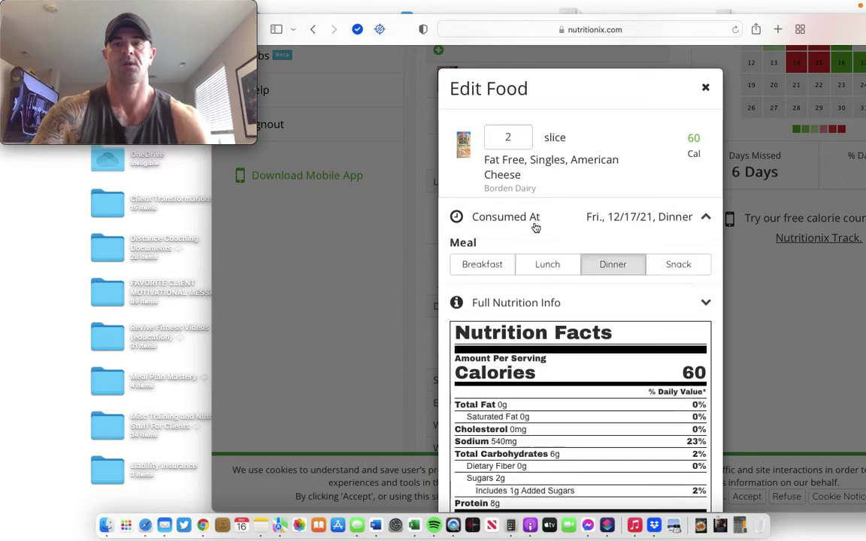
click(560, 263)
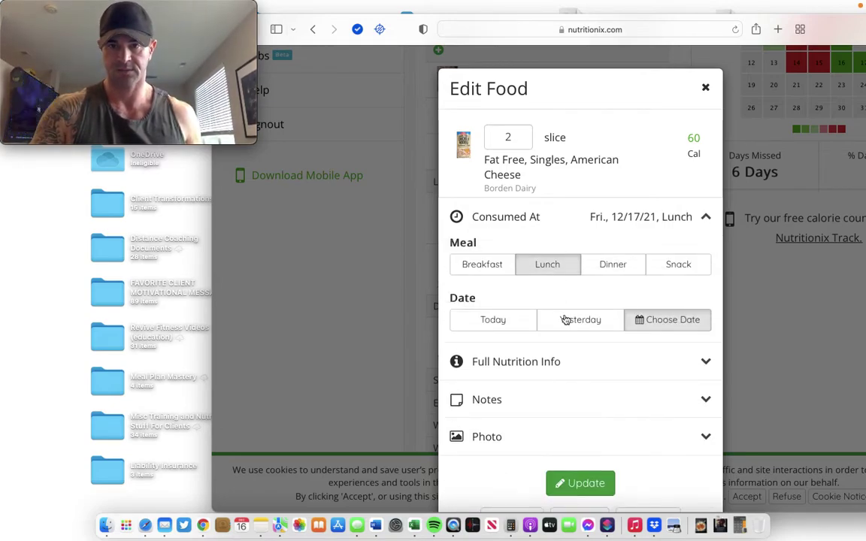
click(588, 484)
scroll(820, 278, up, 3)
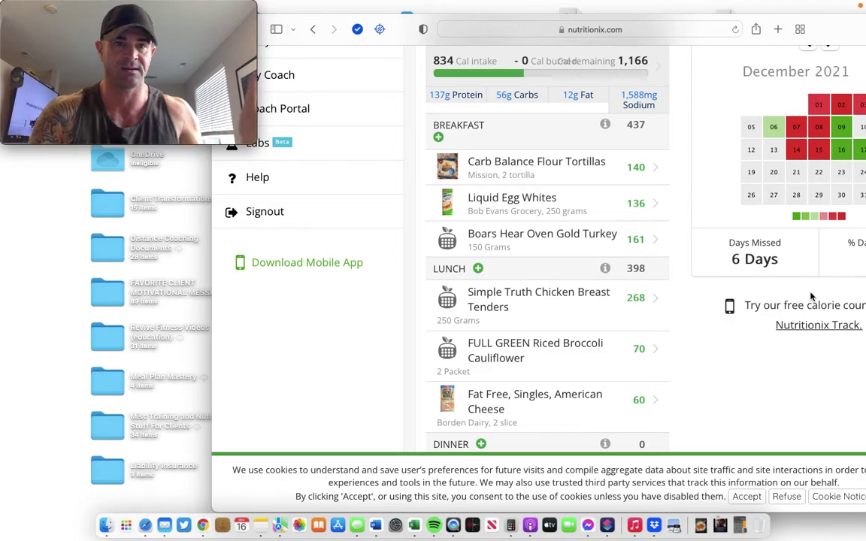
scroll(549, 270, up, 3)
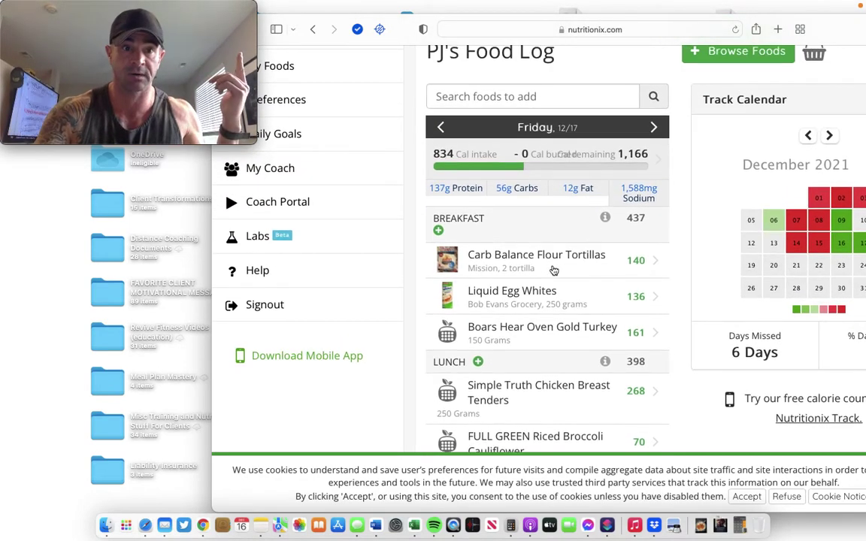
scroll(566, 260, up, 1)
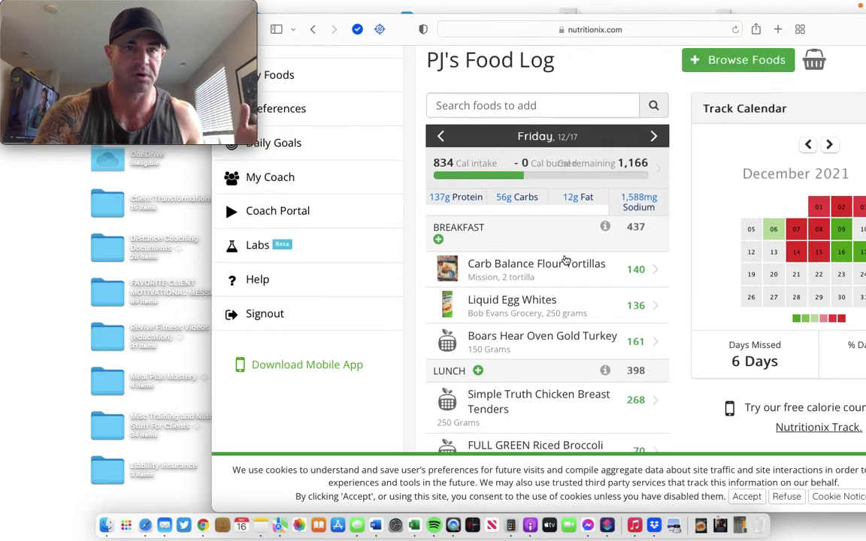
scroll(565, 260, up, 2)
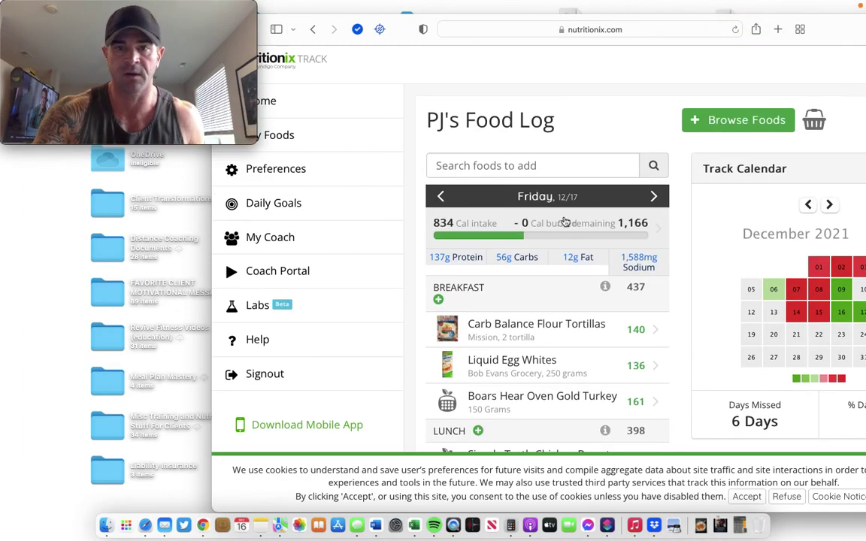
click(497, 166)
Search 'gold' and log 20 g of Golden Grahams cereal dated December 17
text(gold)
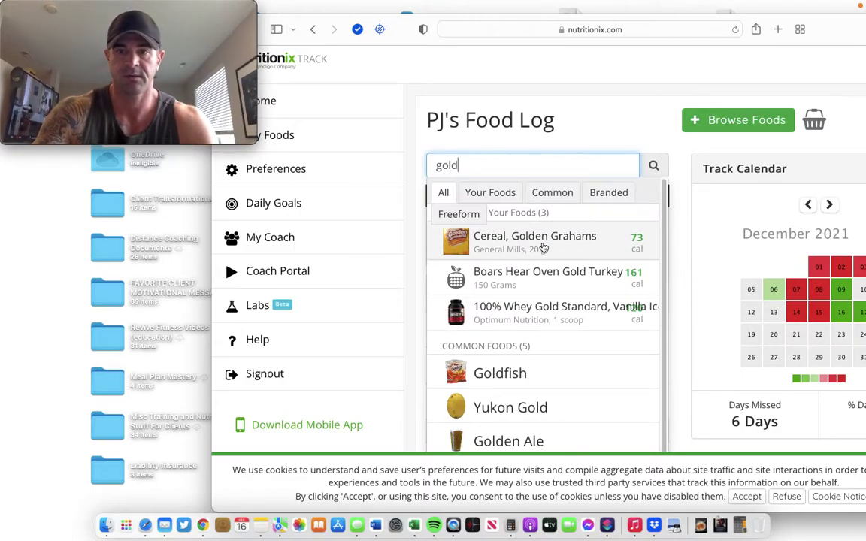
click(543, 248)
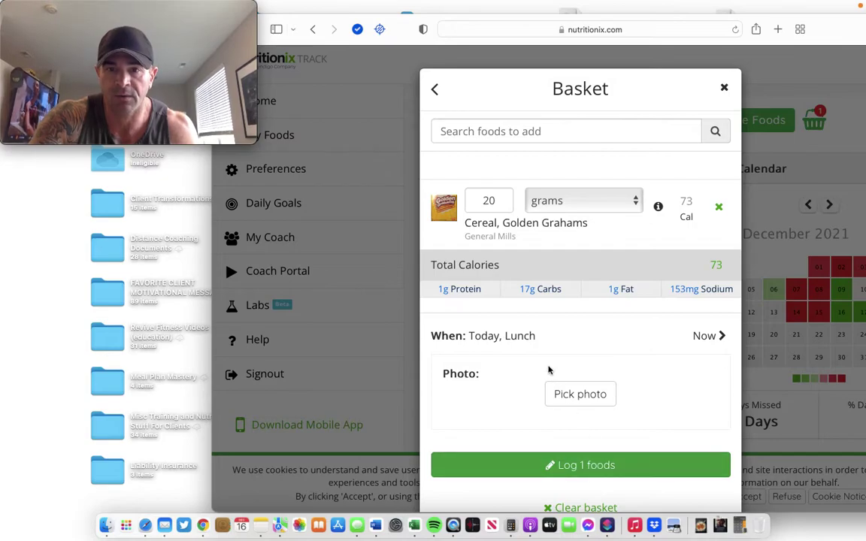
click(500, 336)
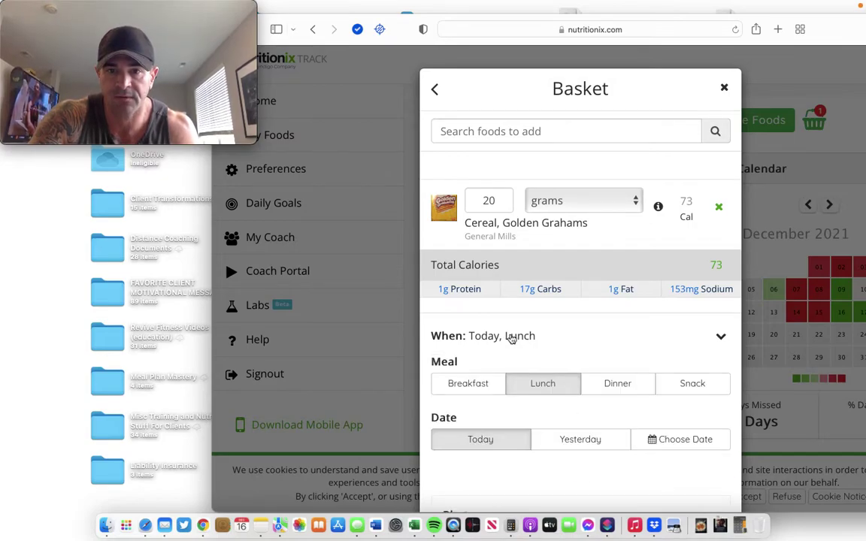
click(556, 391)
click(671, 440)
scroll(675, 447, down, 3)
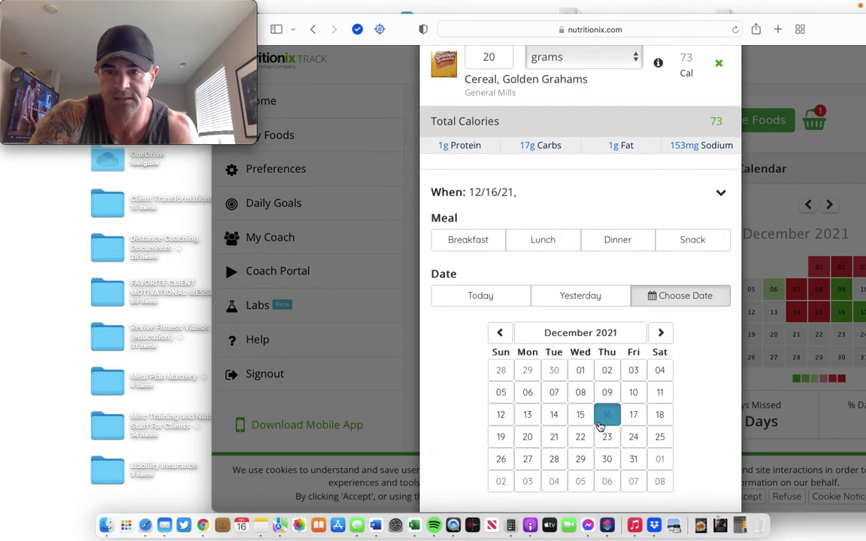
click(635, 416)
scroll(635, 419, down, 5)
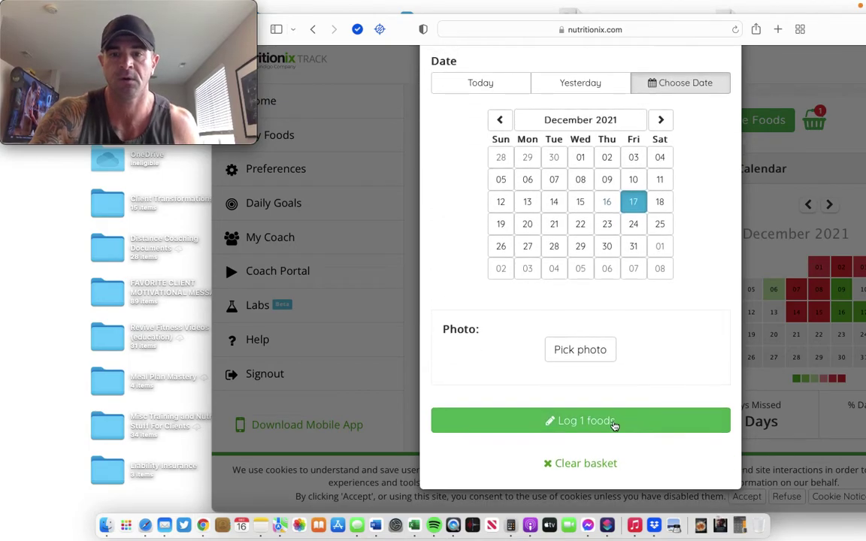
click(613, 421)
scroll(611, 376, down, 2)
scroll(613, 388, down, 5)
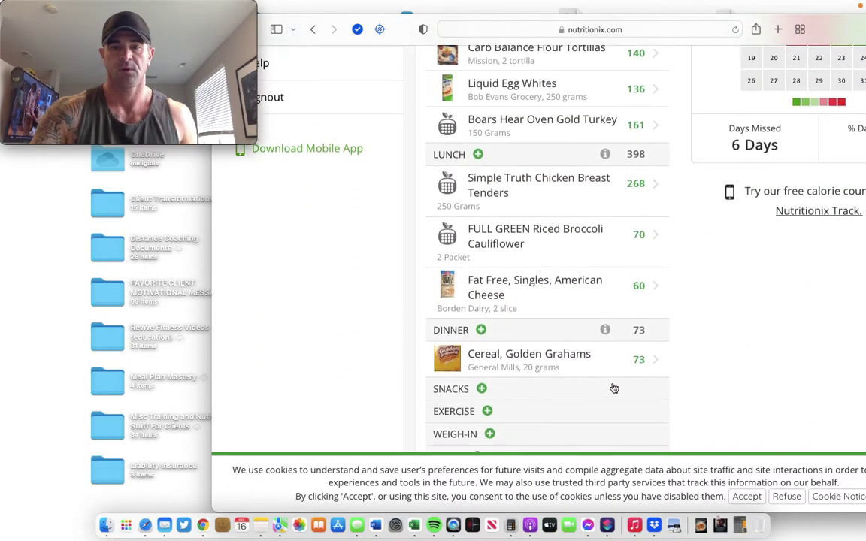
Move the Golden Grahams entry from Dinner to Lunch, bringing lunch to 471 calories
click(543, 340)
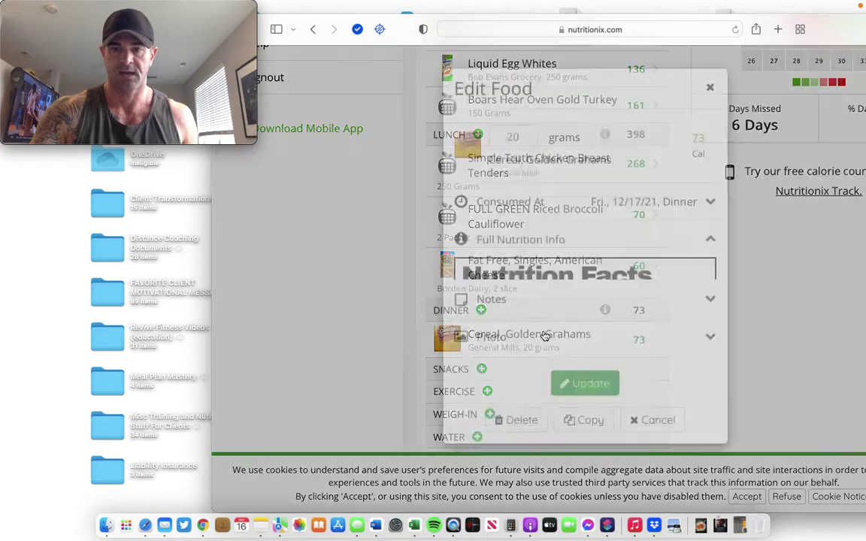
click(541, 200)
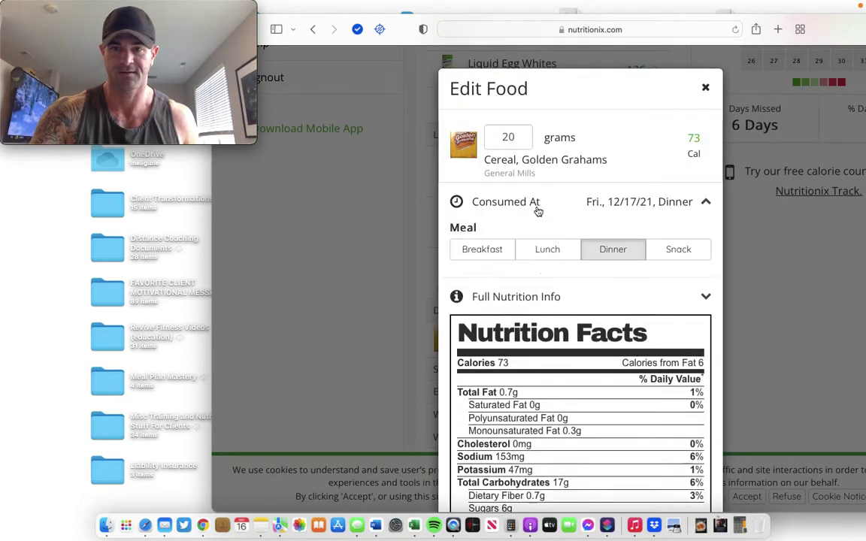
click(541, 251)
scroll(579, 349, down, 1)
click(579, 429)
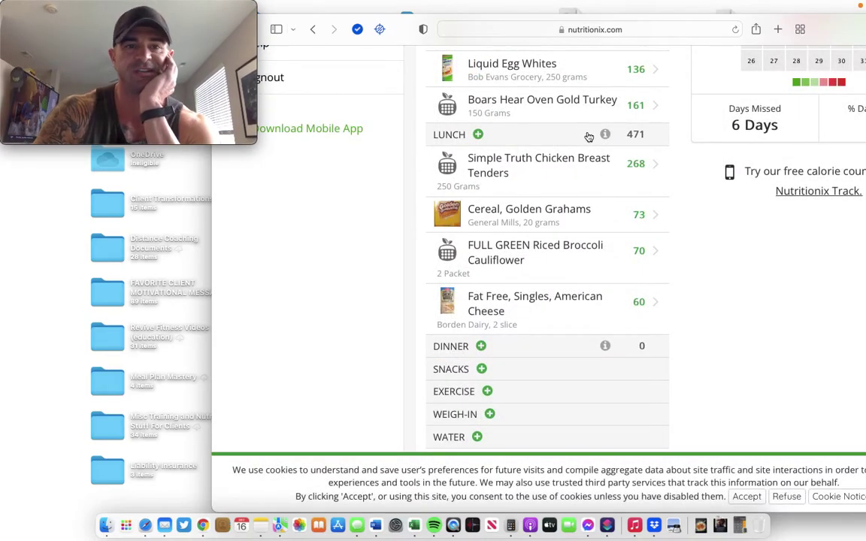
Review the 12/17 Lunch Nutrition Facts, then reopen the food search showing 12PM suggestions
scroll(571, 158, up, 1)
click(568, 170)
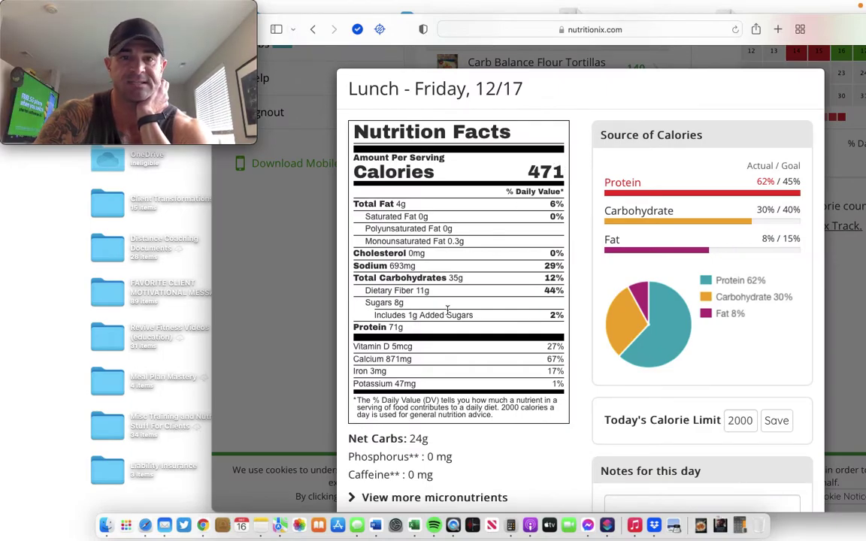
scroll(800, 96, down, 2)
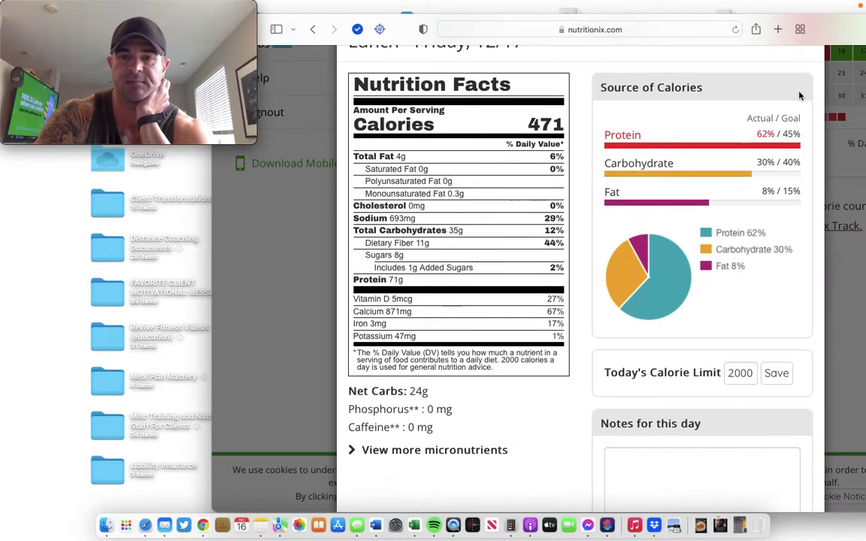
scroll(797, 127, down, 5)
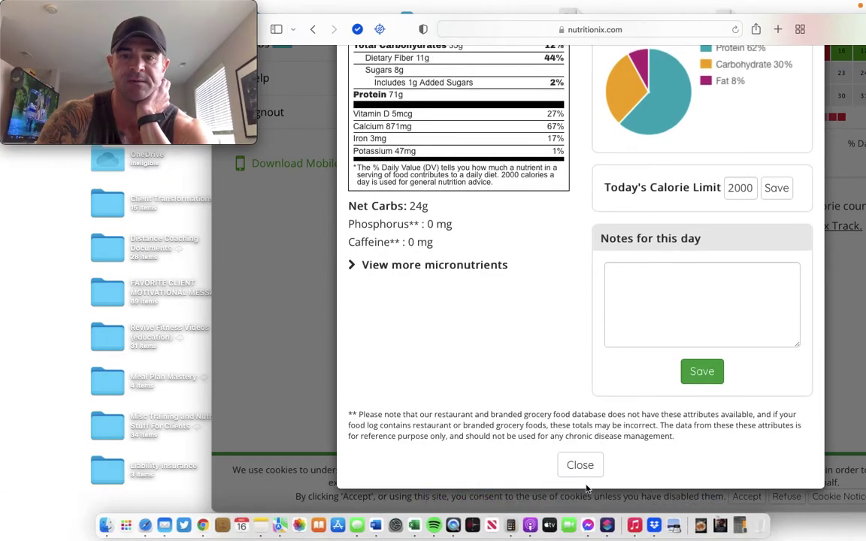
click(579, 465)
scroll(653, 327, up, 7)
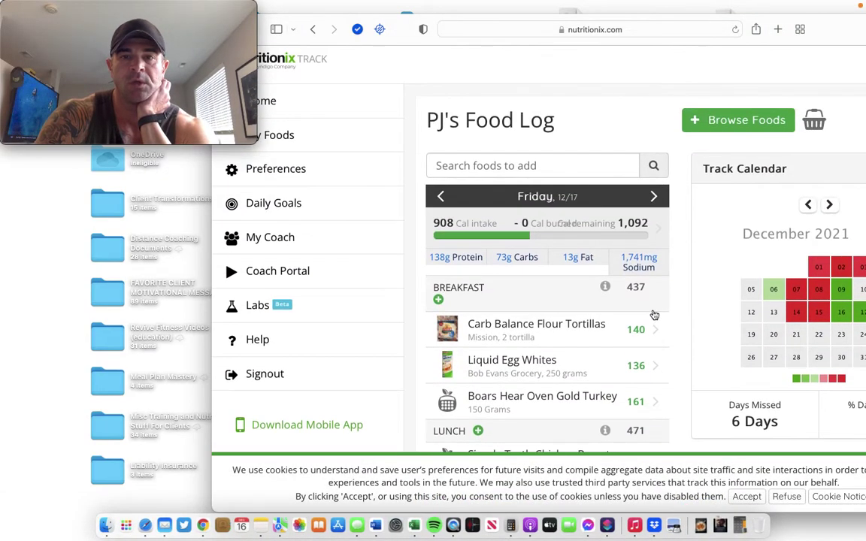
click(521, 167)
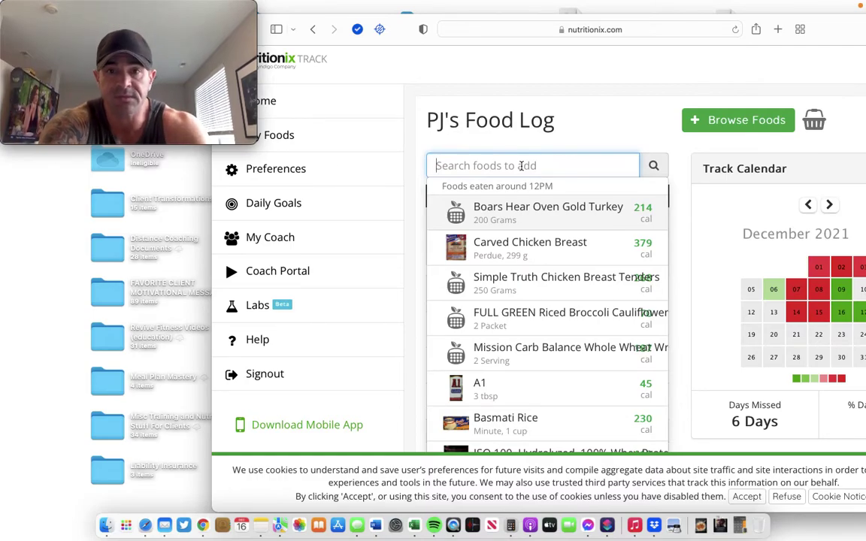
Search 'sirl' and log 237 g Organic Beef Top Sirloin as December 17 dinner
text(sirl)
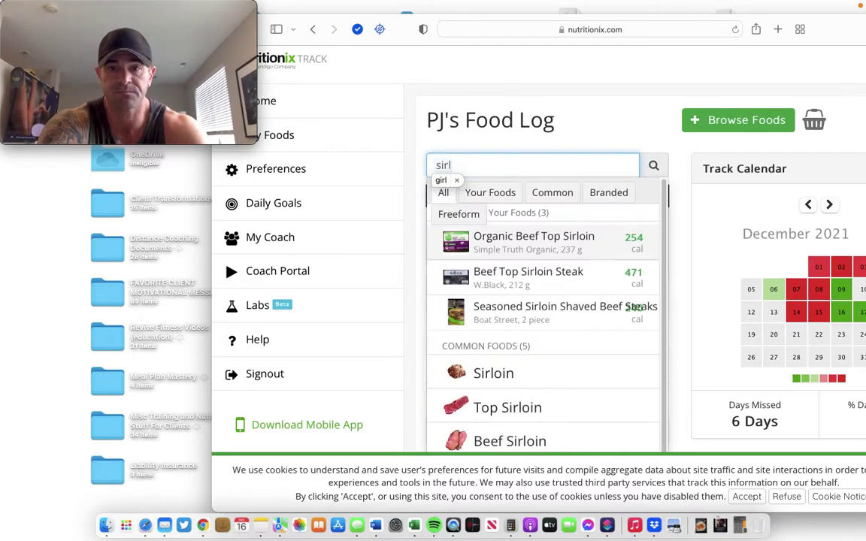
click(561, 243)
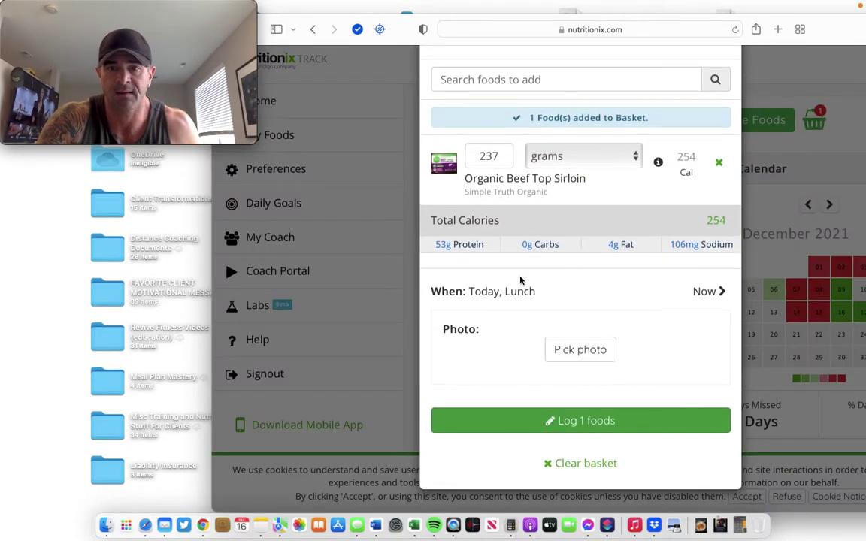
click(519, 291)
click(618, 339)
scroll(627, 354, down, 2)
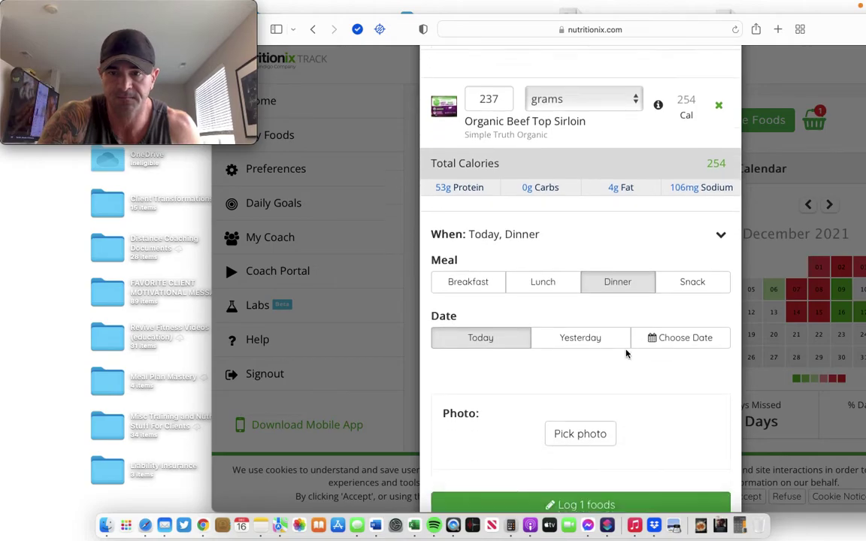
click(658, 321)
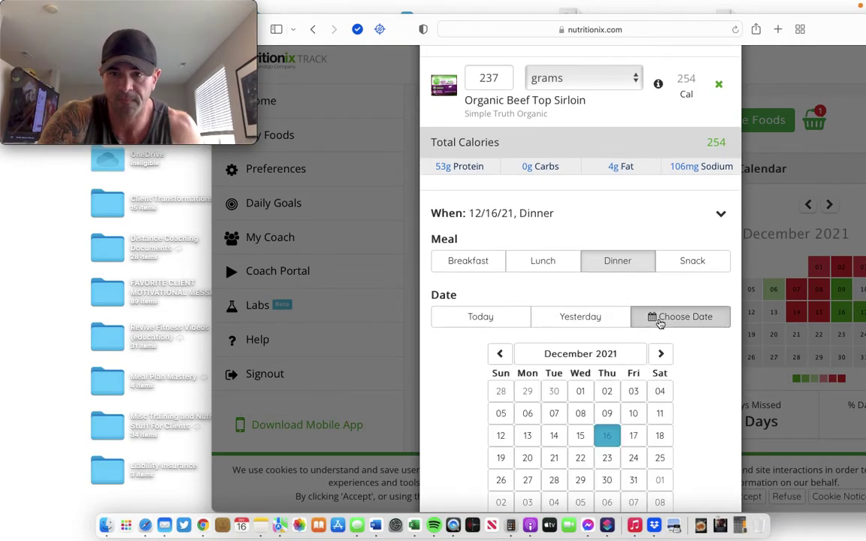
click(633, 436)
scroll(728, 402, down, 5)
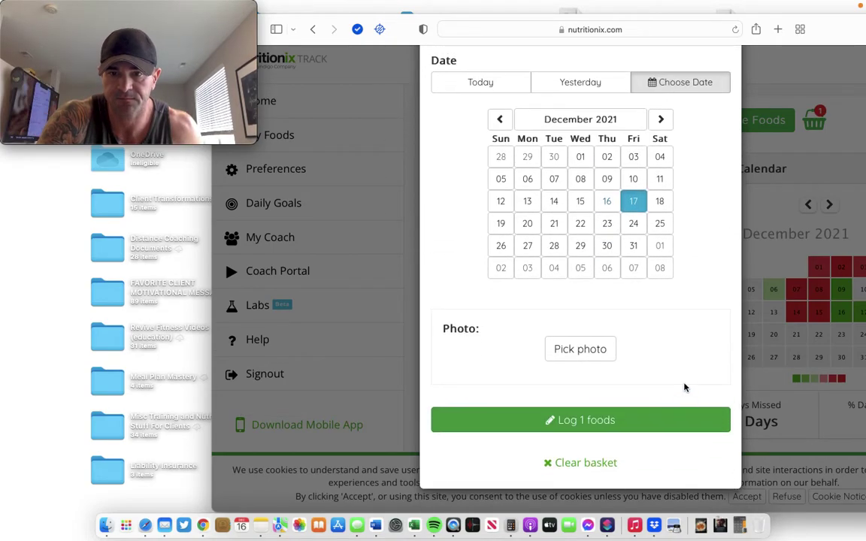
click(603, 421)
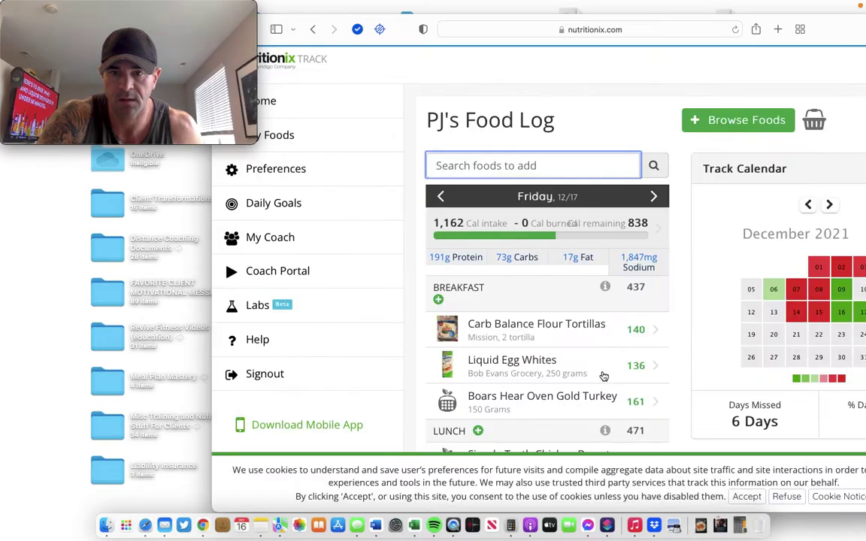
scroll(608, 368, down, 10)
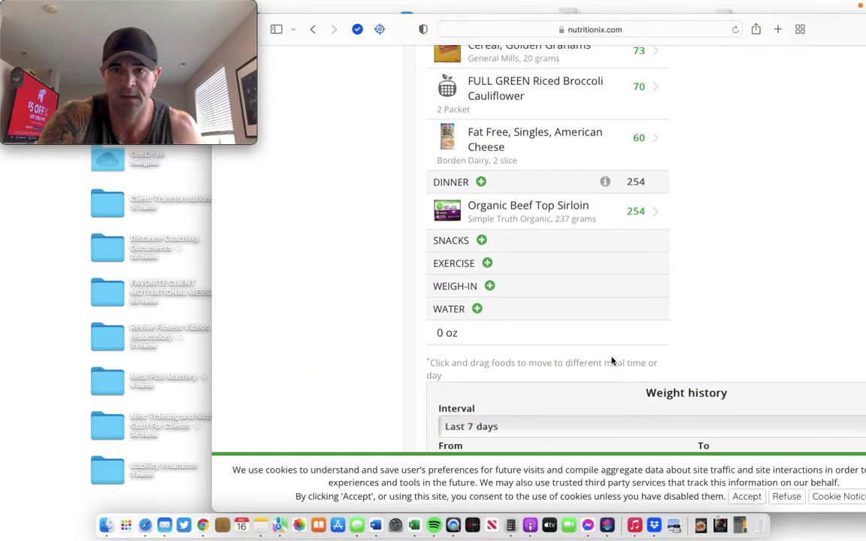
scroll(586, 316, up, 1)
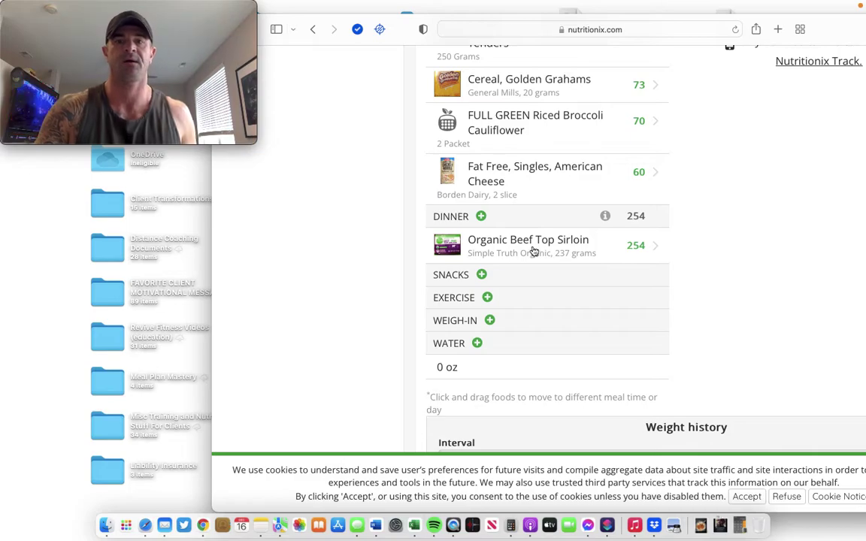
click(532, 251)
scroll(535, 250, down, 2)
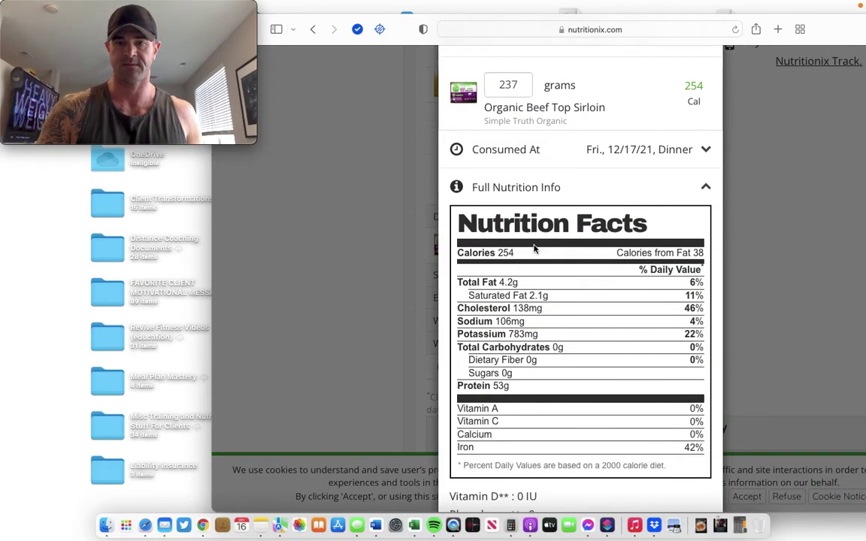
scroll(534, 249, up, 2)
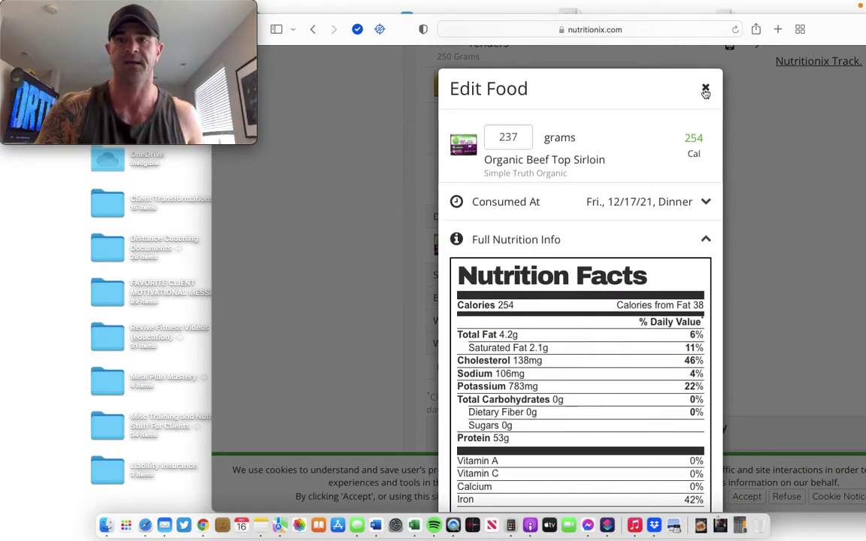
click(705, 88)
scroll(719, 187, down, 1)
scroll(719, 189, up, 1)
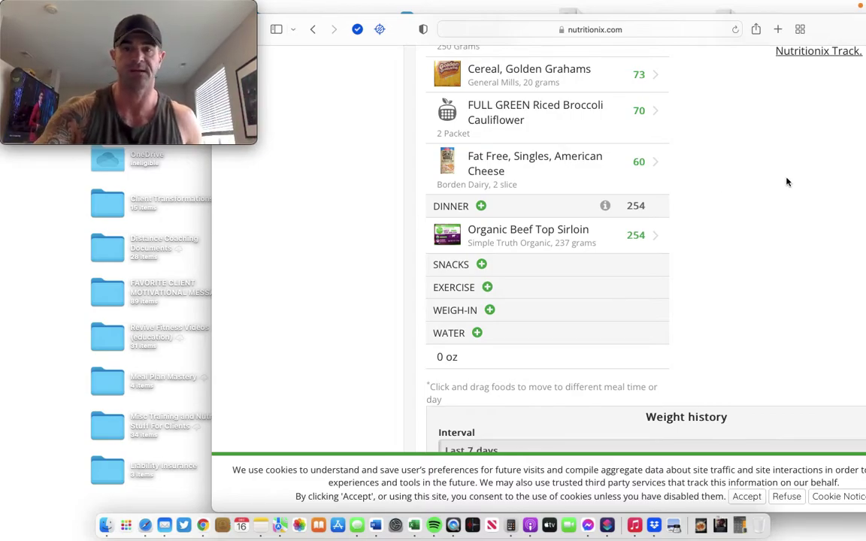
scroll(818, 229, up, 5)
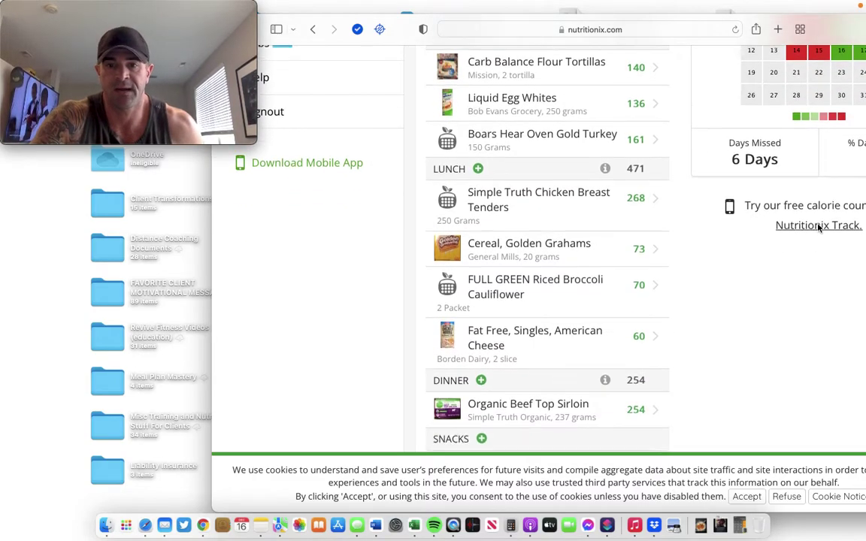
scroll(819, 226, down, 2)
scroll(819, 228, up, 4)
scroll(819, 227, up, 3)
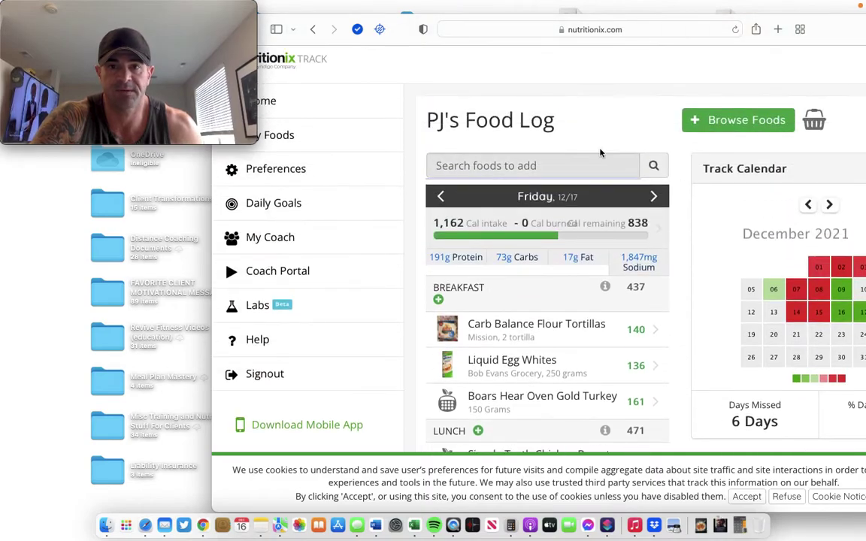
click(523, 166)
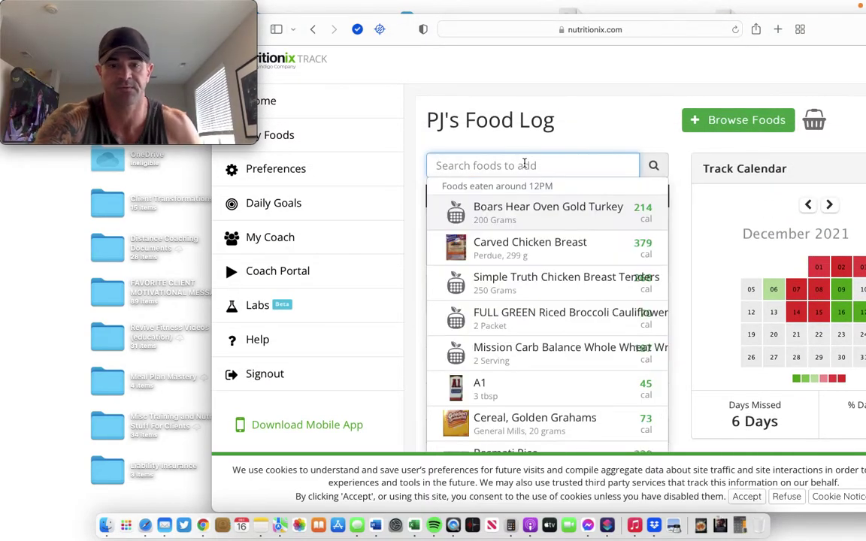
Search 'russ' and log 200 g Russet Potatoes (196 cal) as December 17 dinner
text(russ)
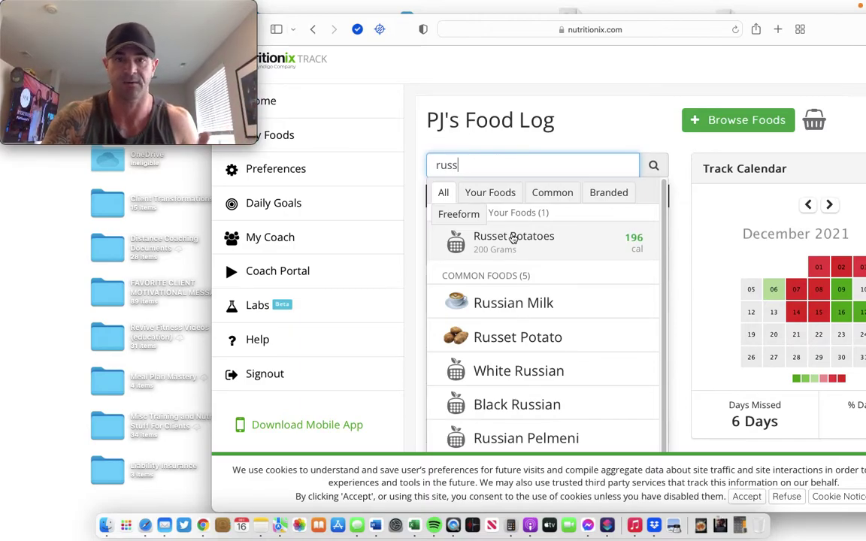
click(514, 237)
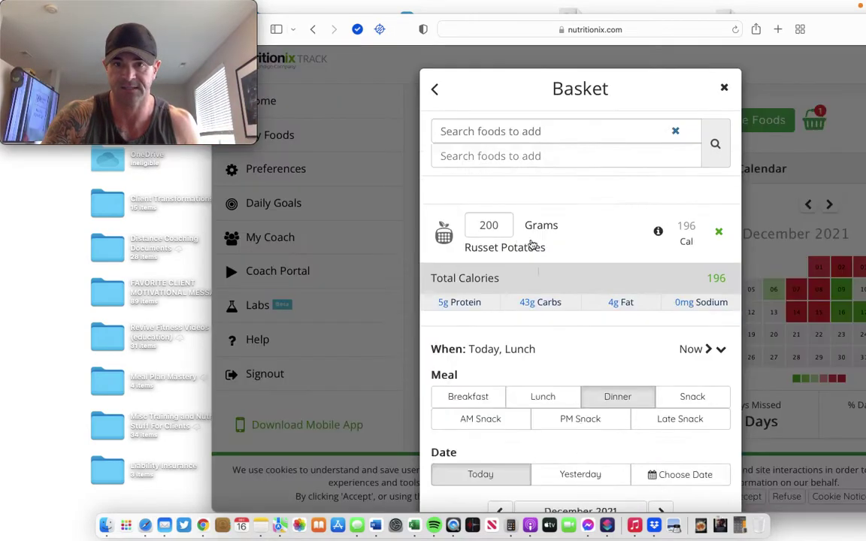
click(512, 293)
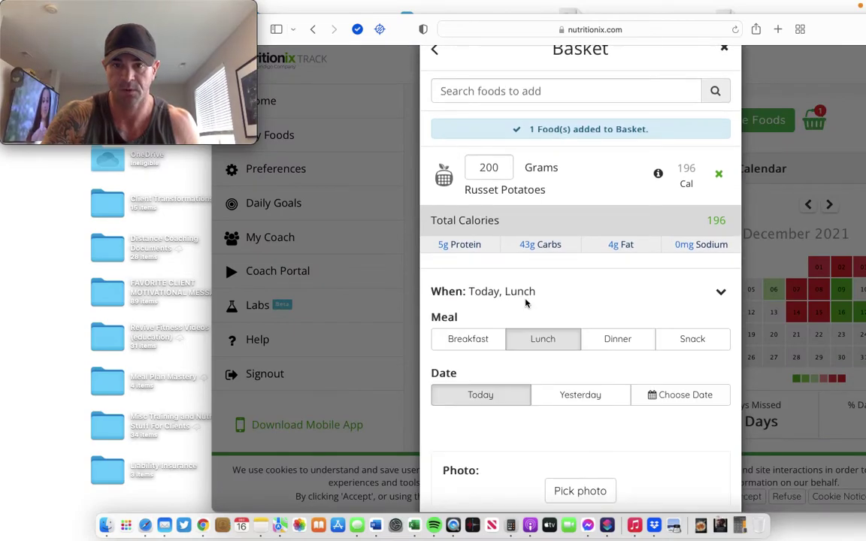
click(623, 344)
scroll(666, 367, down, 3)
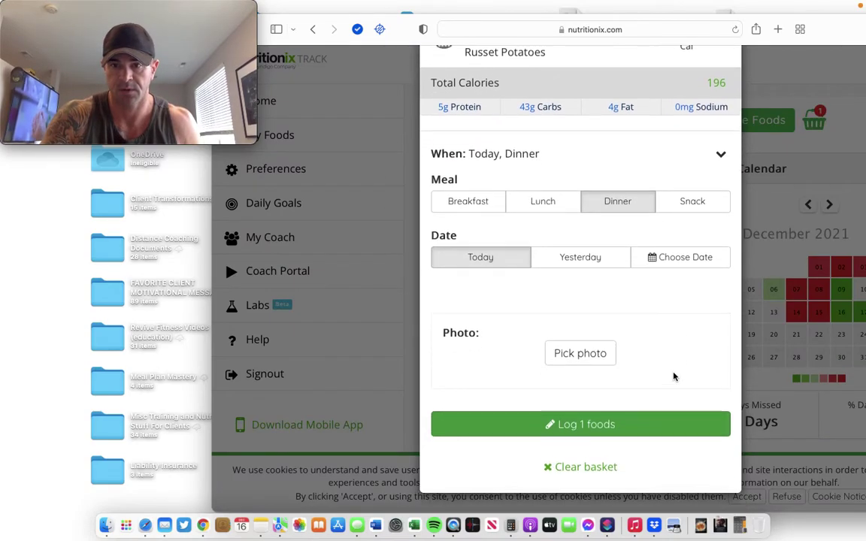
click(699, 255)
click(633, 373)
scroll(660, 383, down, 3)
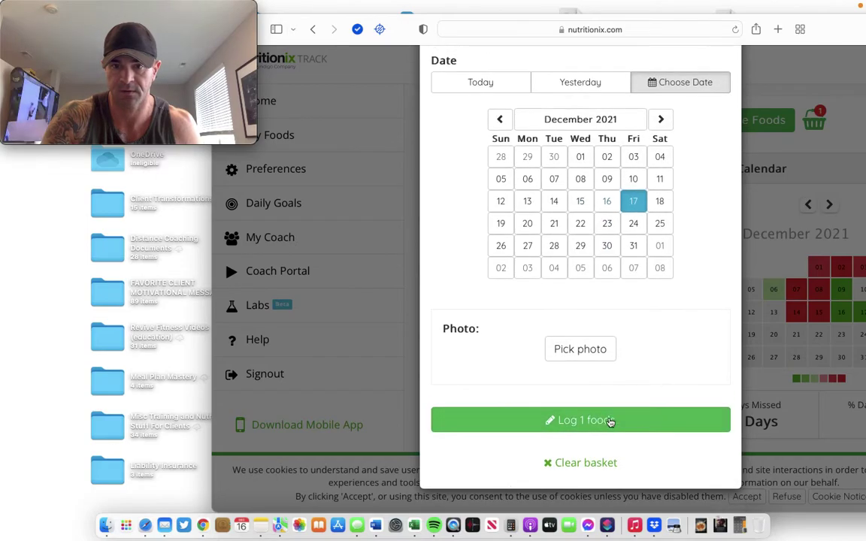
click(611, 422)
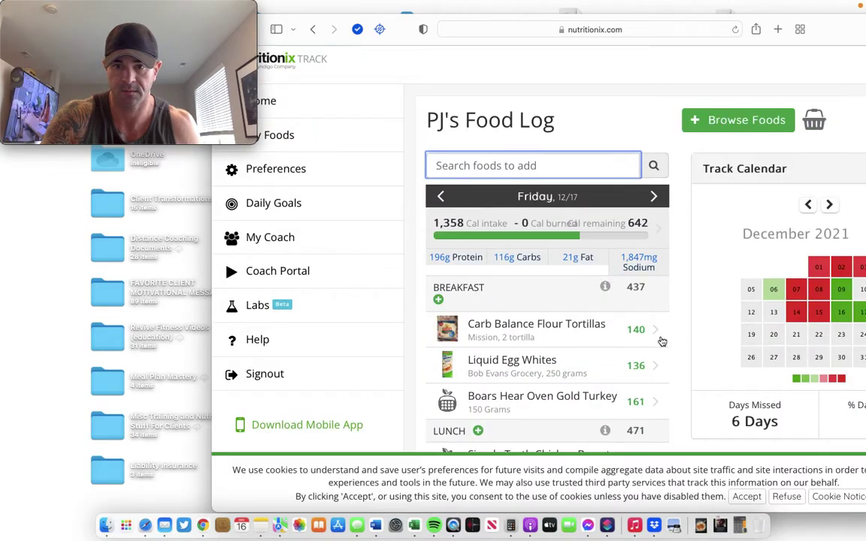
scroll(662, 342, down, 10)
scroll(663, 339, up, 3)
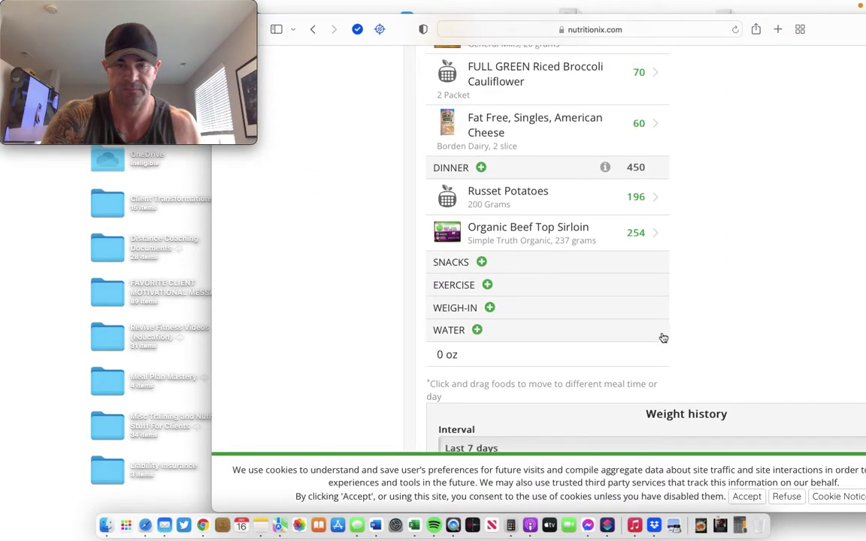
scroll(791, 275, up, 5)
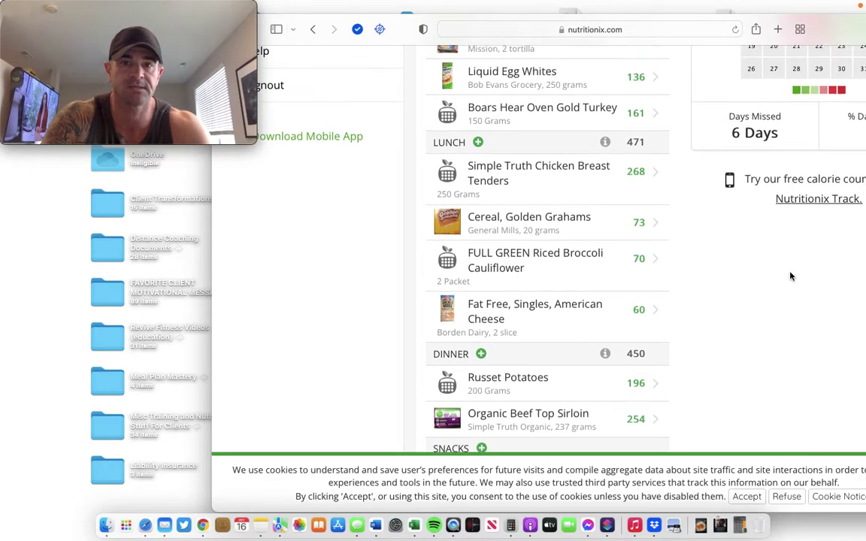
scroll(791, 275, up, 5)
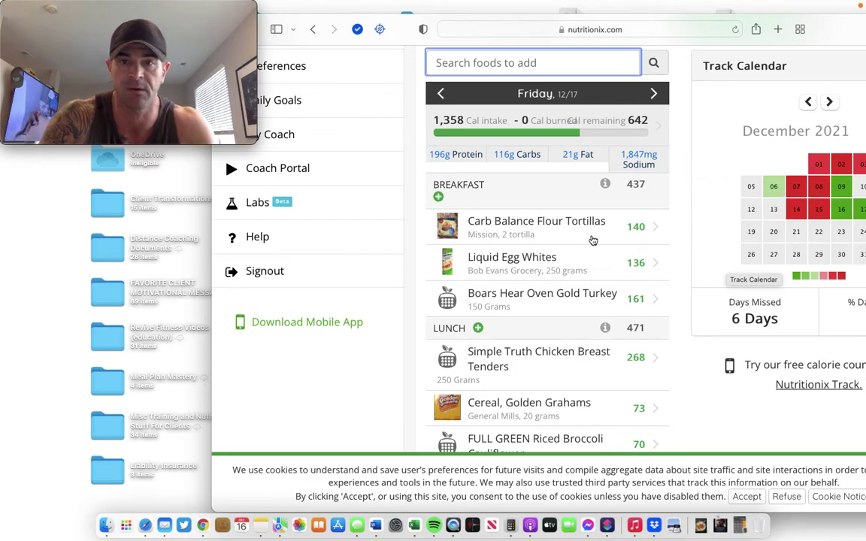
scroll(638, 266, down, 1)
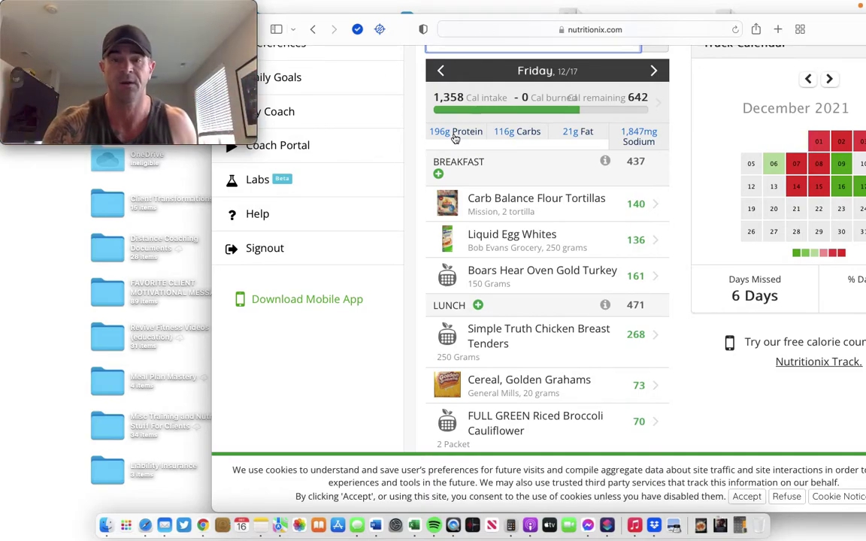
scroll(527, 181, down, 1)
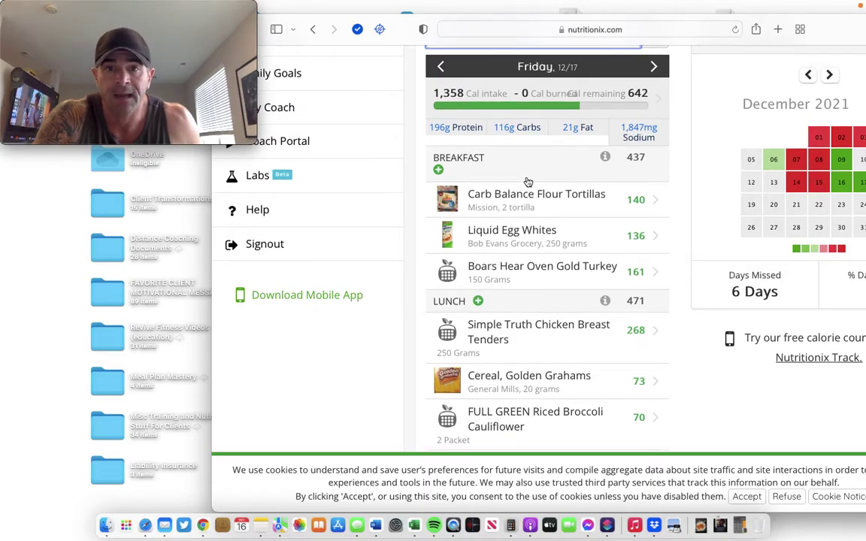
scroll(529, 182, down, 2)
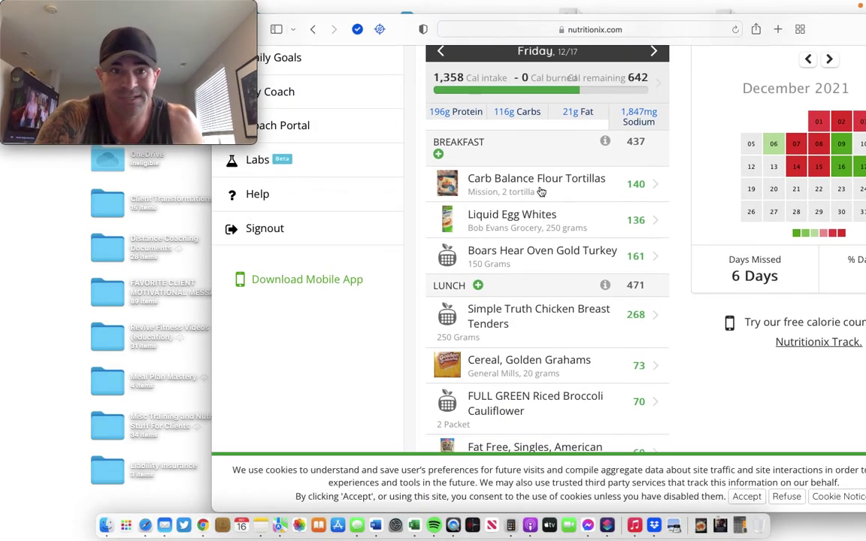
scroll(541, 192, down, 10)
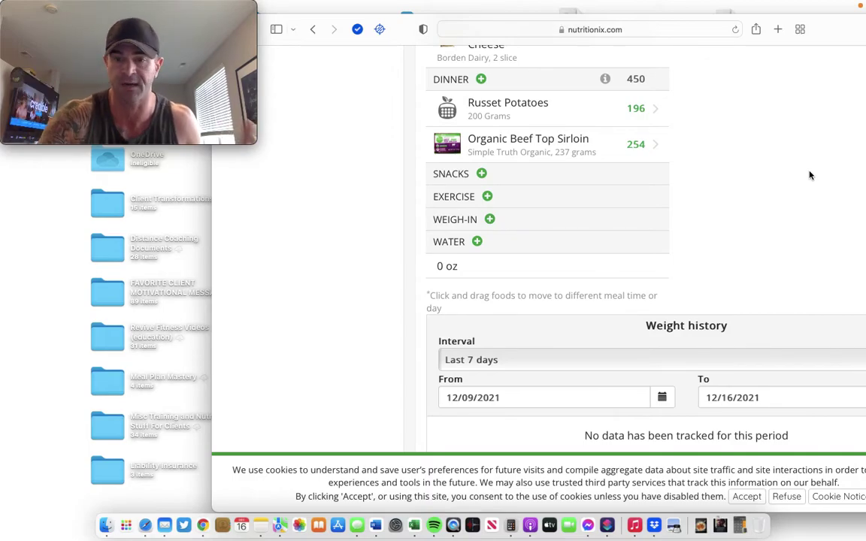
scroll(797, 208, up, 10)
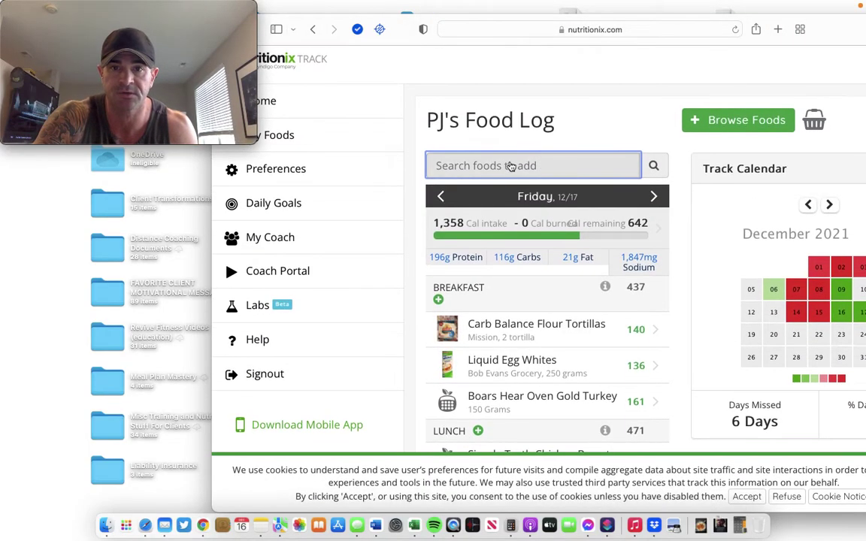
Search 'fage', leave Fage 0% in the basket and close the add-food window
click(510, 166)
text(fage)
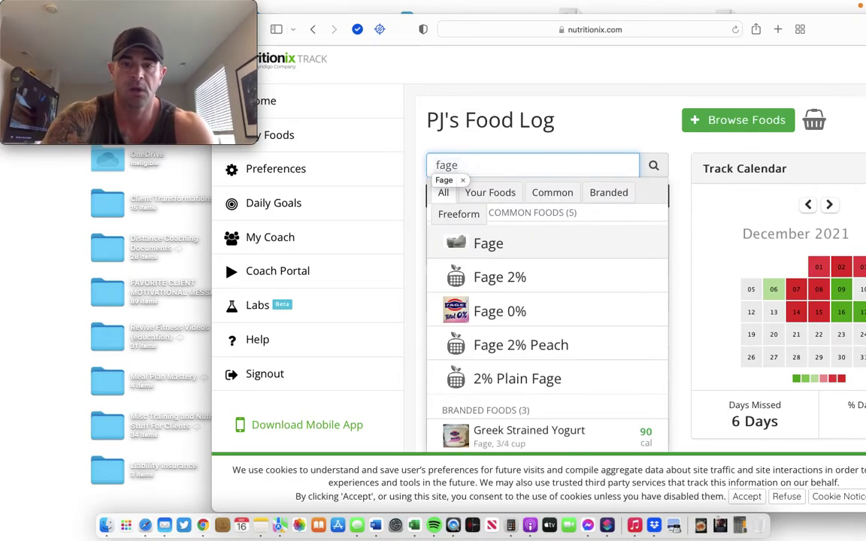
key(Escape)
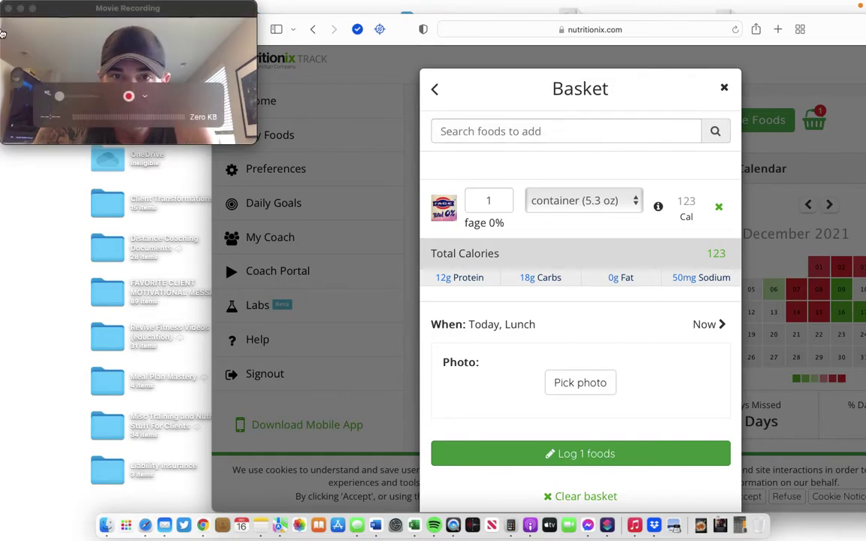
click(435, 89)
click(789, 88)
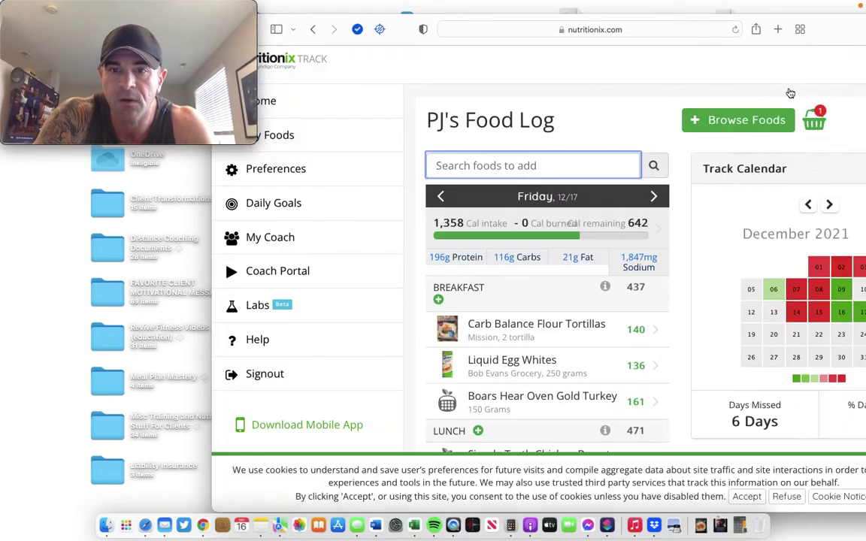
Search 'fage' again and browse its Your Foods and Common results
click(464, 166)
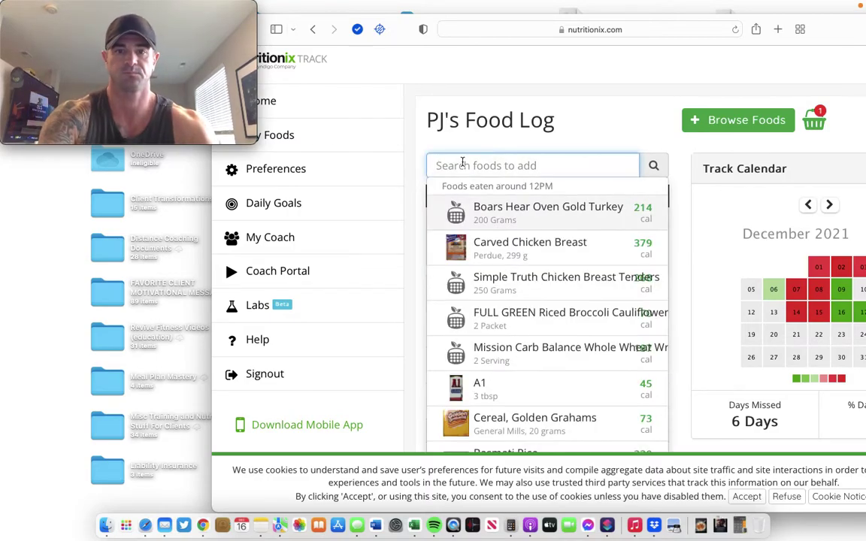
text(fage)
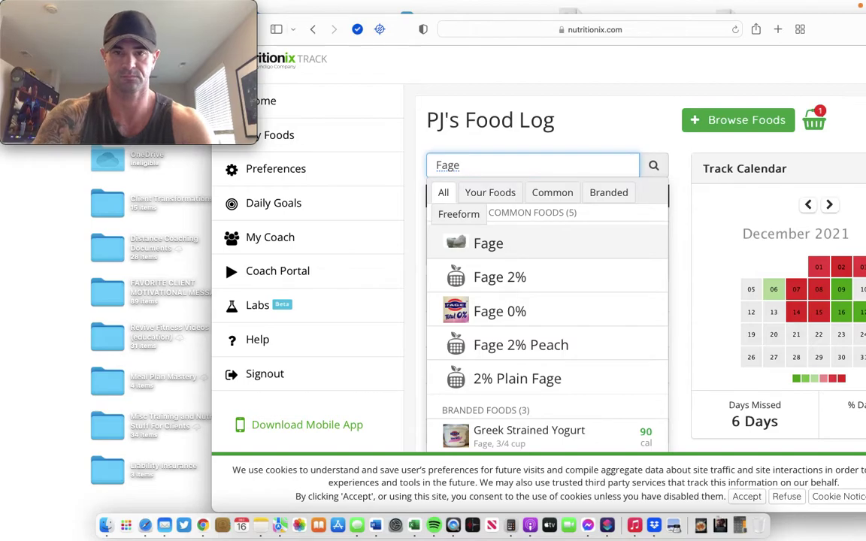
click(494, 195)
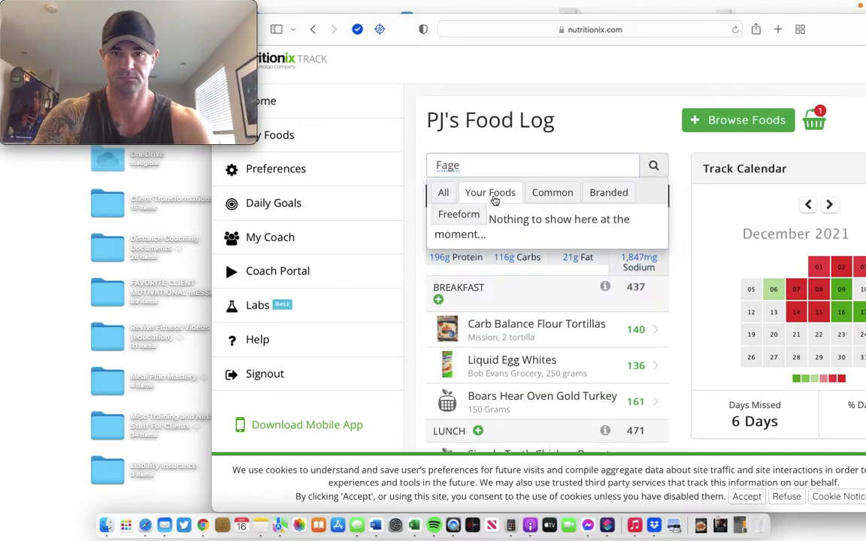
click(551, 197)
scroll(559, 253, down, 3)
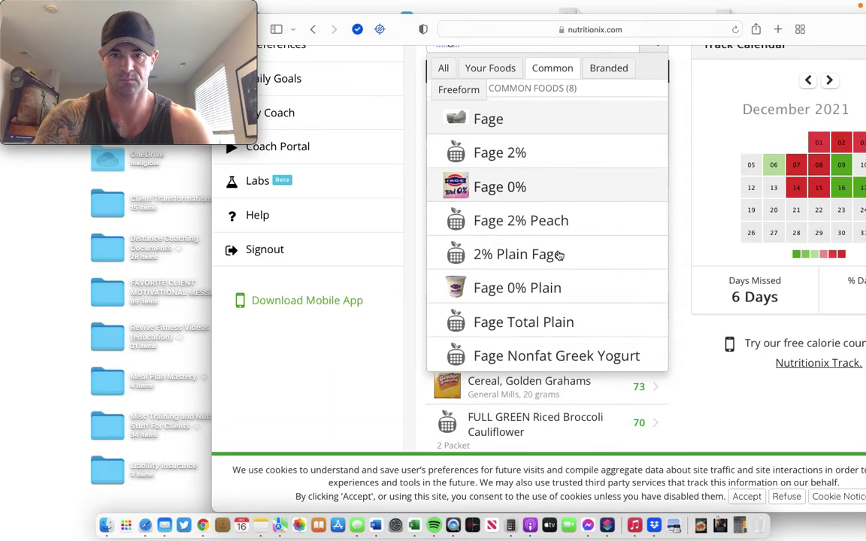
scroll(433, 187, up, 1)
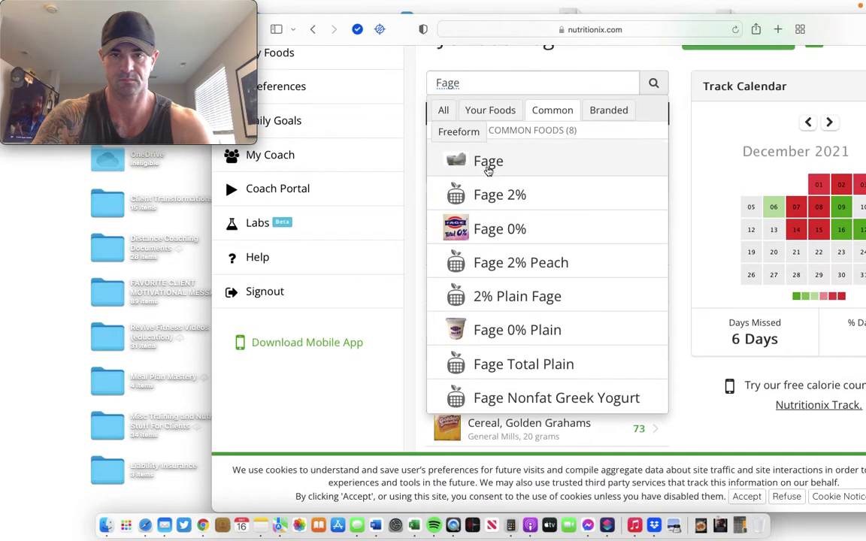
double_click(489, 84)
Clear the search and copy Wednesday 12/15's Greek Strained Yogurt entry into the basket
key(BackSpace)
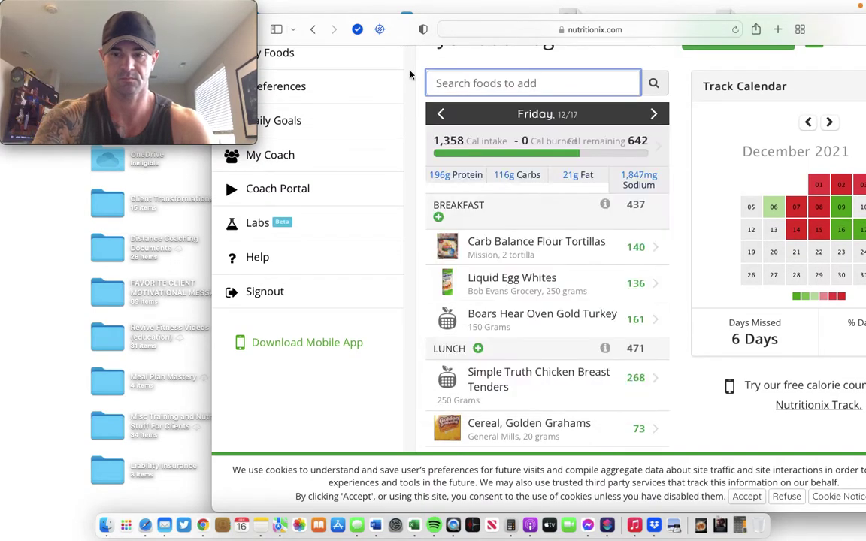
scroll(434, 85, up, 1)
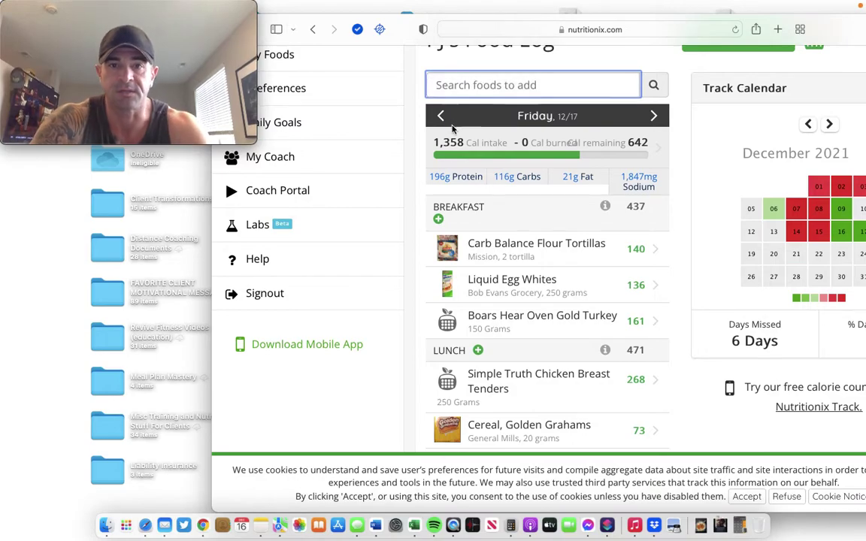
click(440, 115)
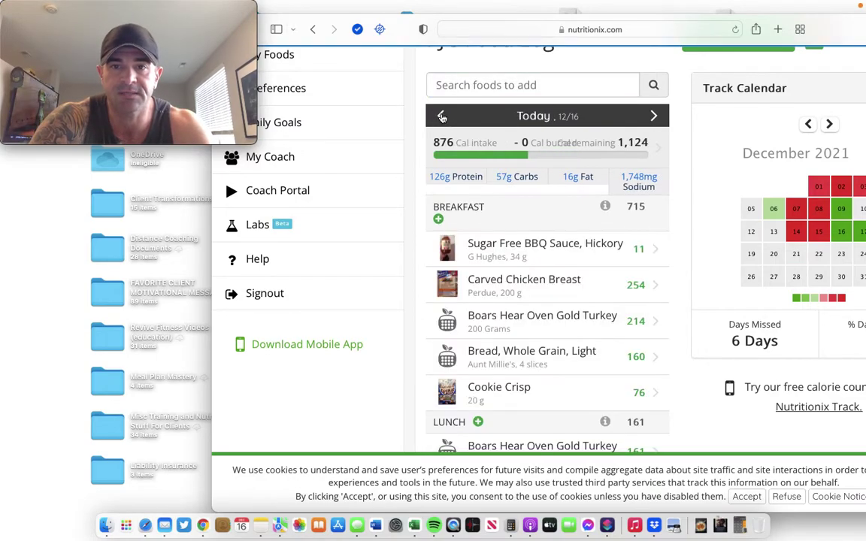
click(441, 116)
scroll(518, 210, down, 8)
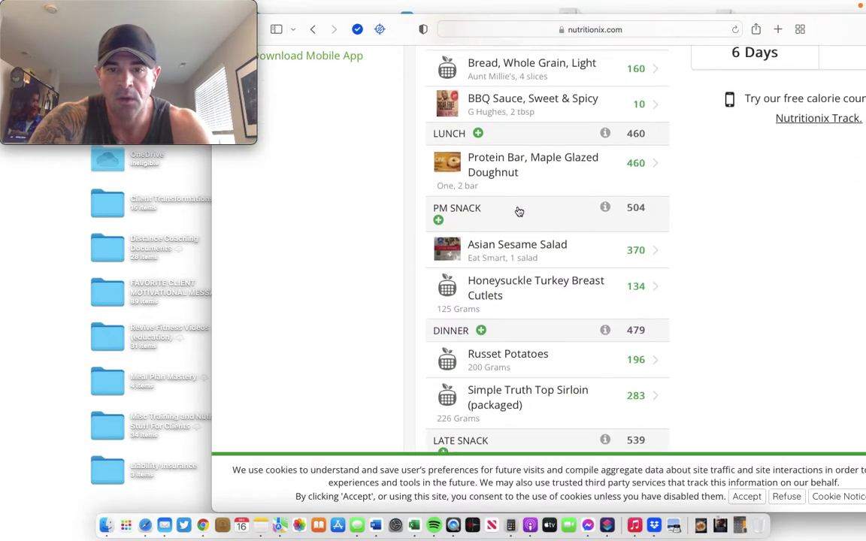
scroll(517, 218, down, 1)
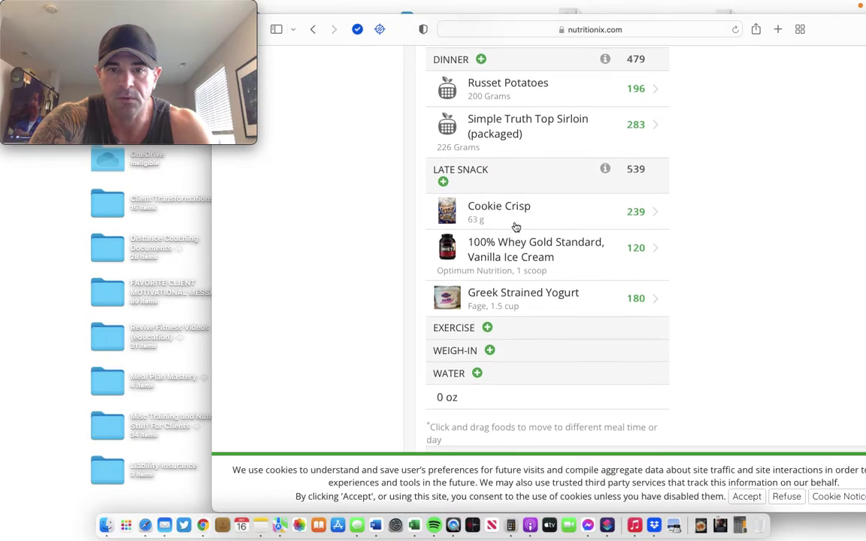
click(539, 304)
scroll(539, 305, down, 5)
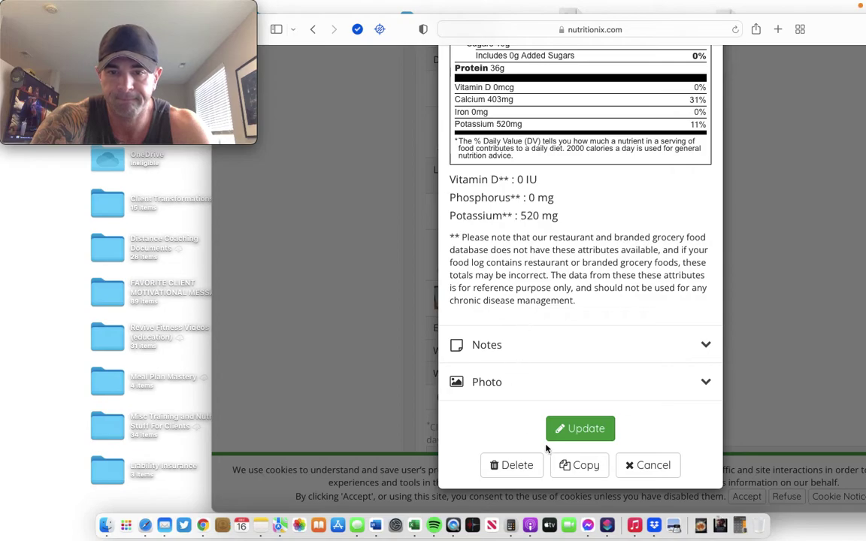
click(571, 465)
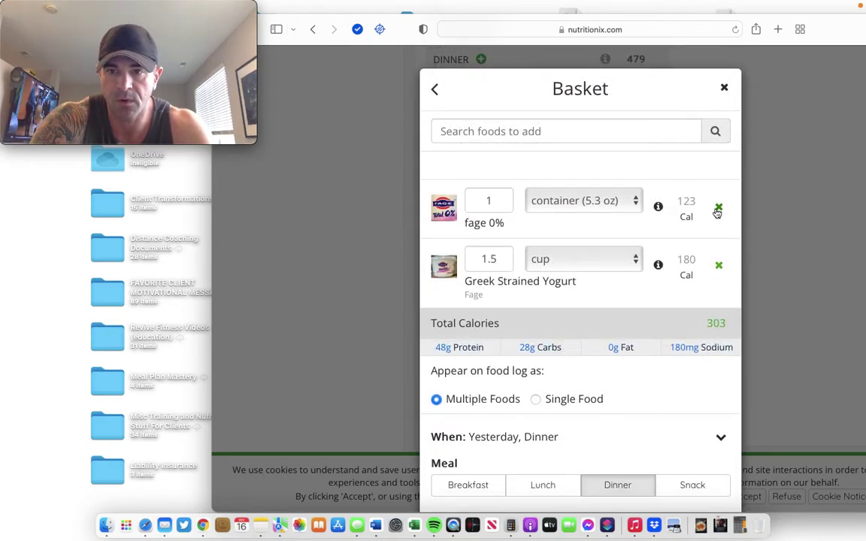
Remove Fage 0% and log the 1.5 cup yogurt as Friday 12/17's Late Snack
click(719, 208)
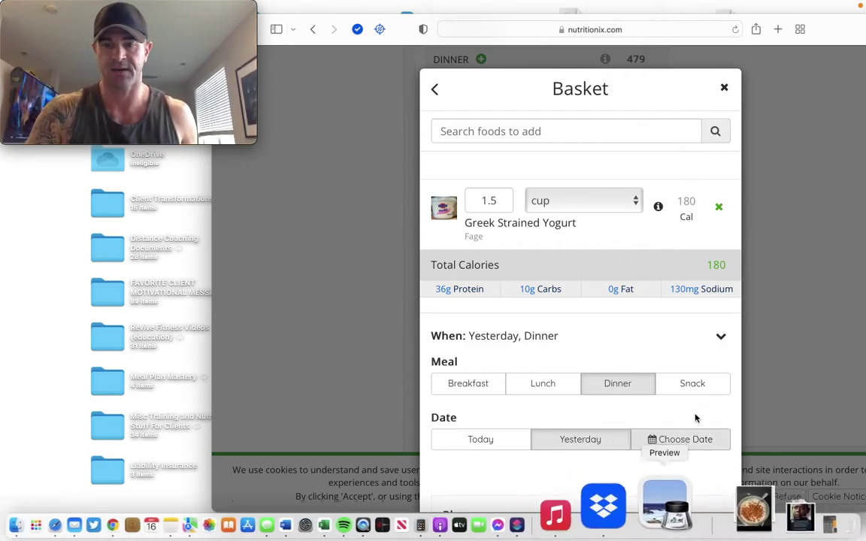
click(695, 389)
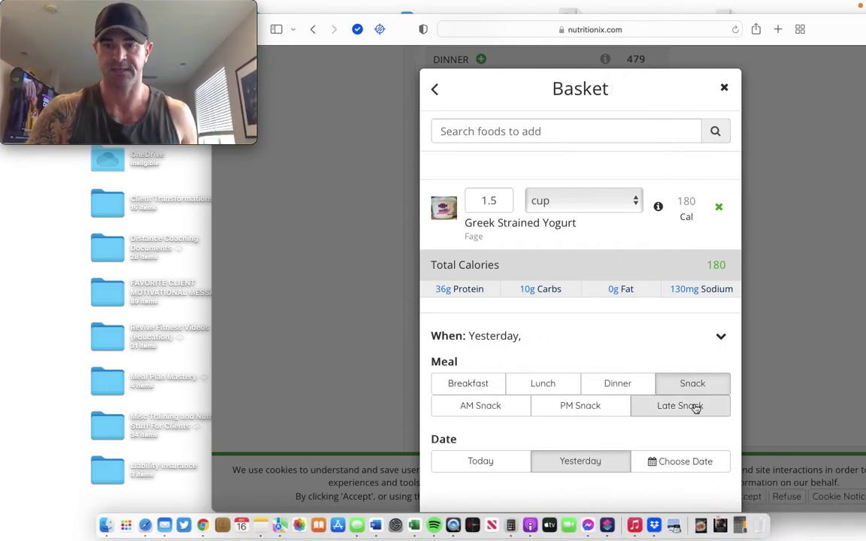
click(695, 406)
click(685, 463)
scroll(607, 359, down, 5)
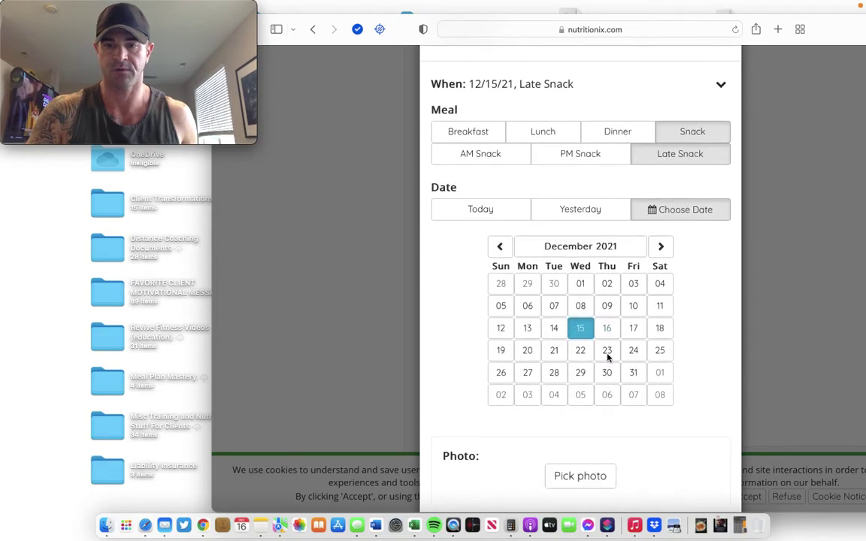
click(633, 272)
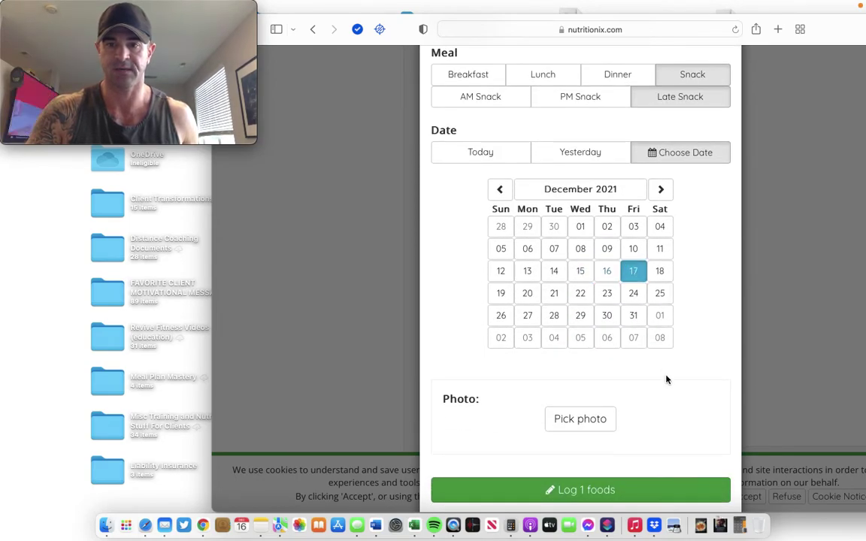
click(606, 489)
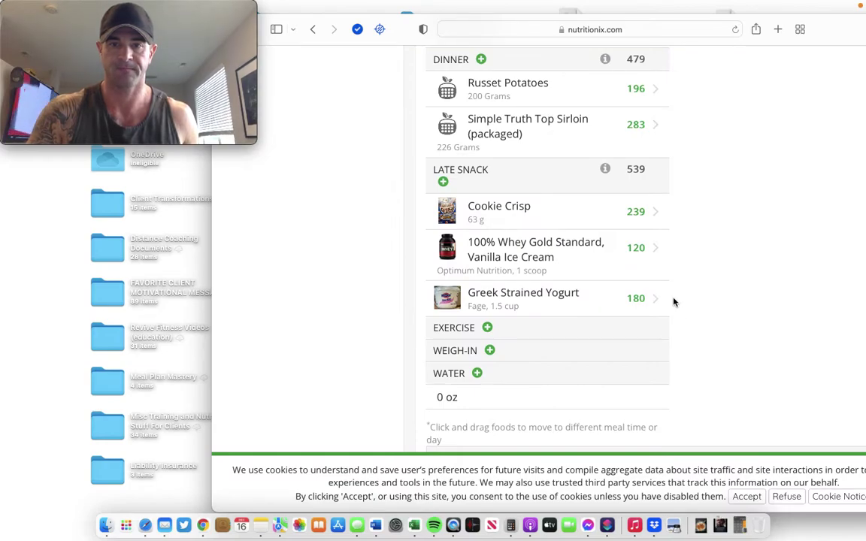
Delete the 100% Whey Gold Standard entry from the Late Snack
scroll(673, 301, up, 3)
scroll(673, 302, down, 2)
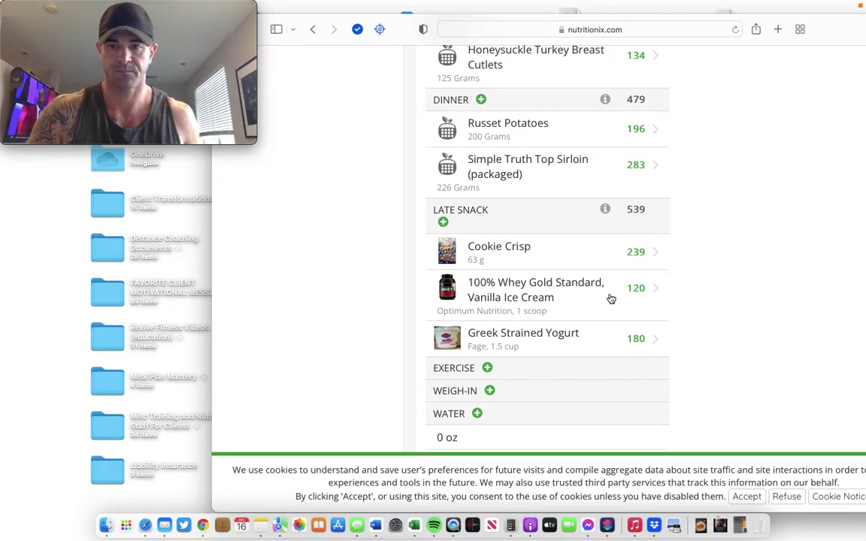
click(611, 299)
scroll(628, 312, down, 5)
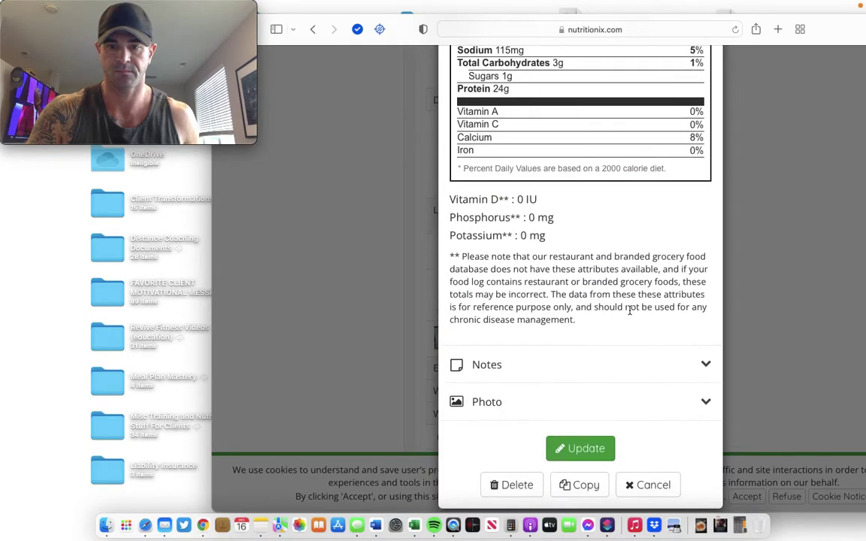
click(516, 465)
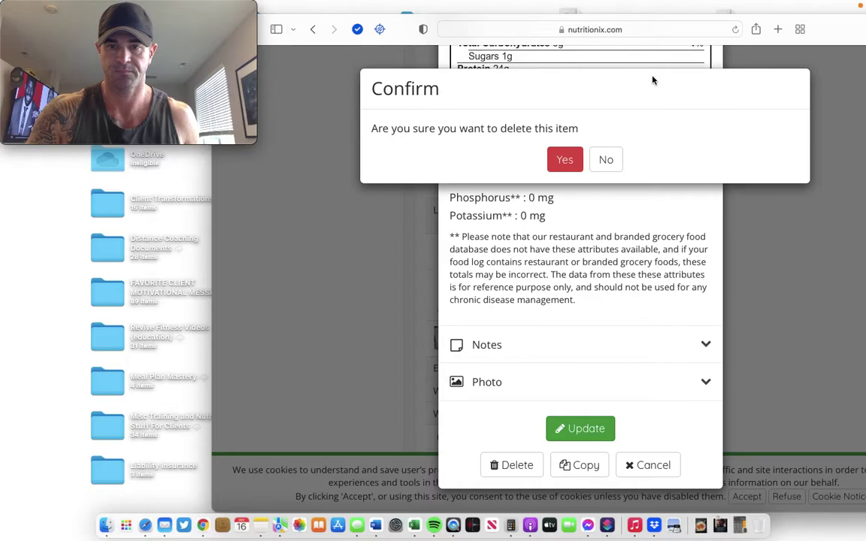
click(566, 157)
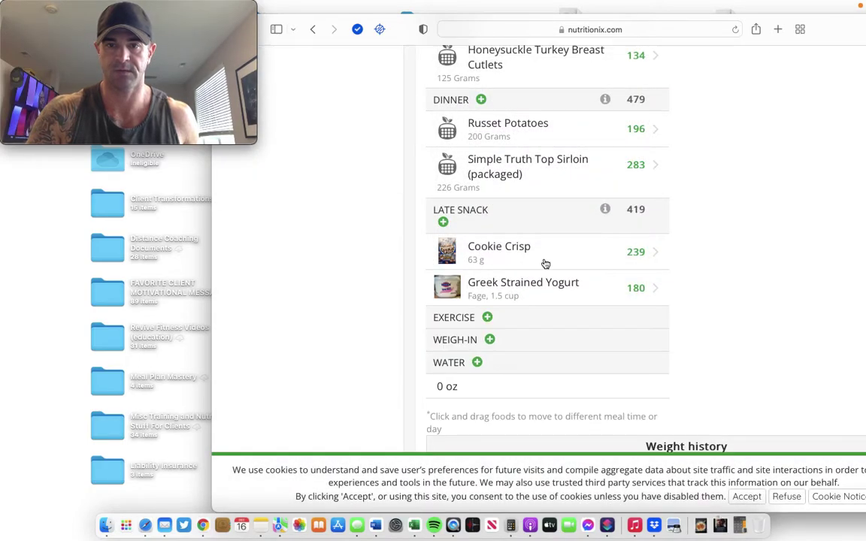
Delete the Cookie Crisp entry, leaving only Greek Strained Yogurt
click(531, 260)
scroll(580, 372, down, 5)
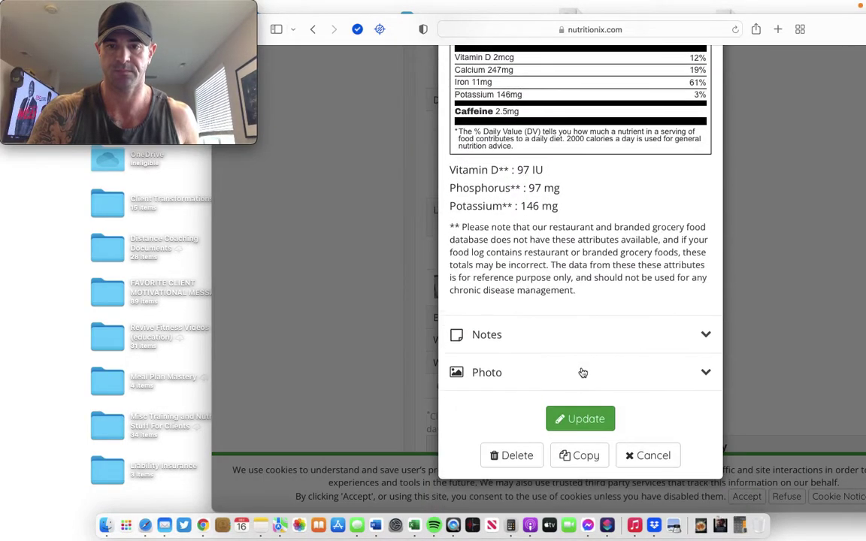
click(509, 466)
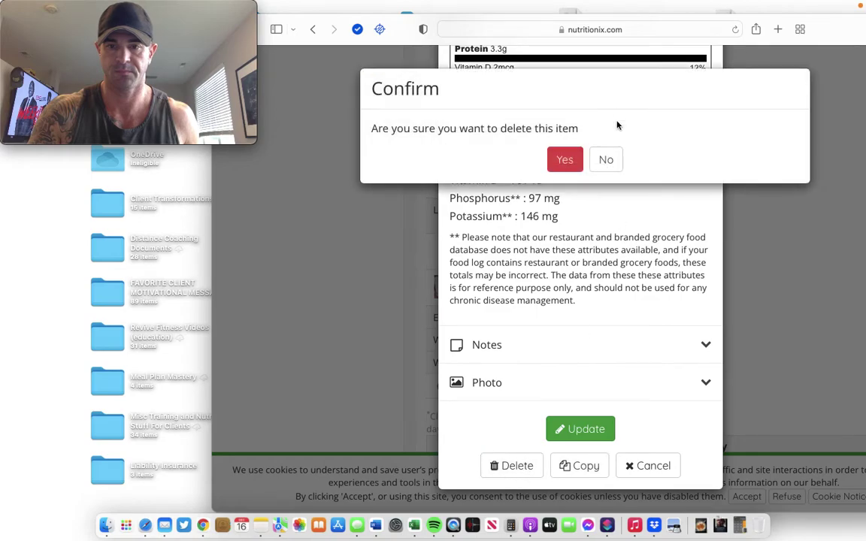
click(557, 162)
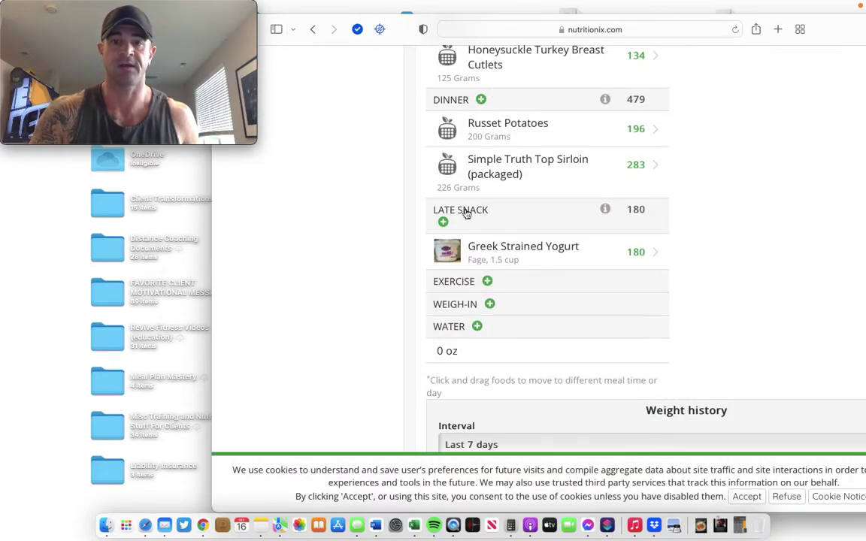
Search for ISO 100 and add Hydrolyzed Whey Protein Isolate to the basket
scroll(671, 258, up, 5)
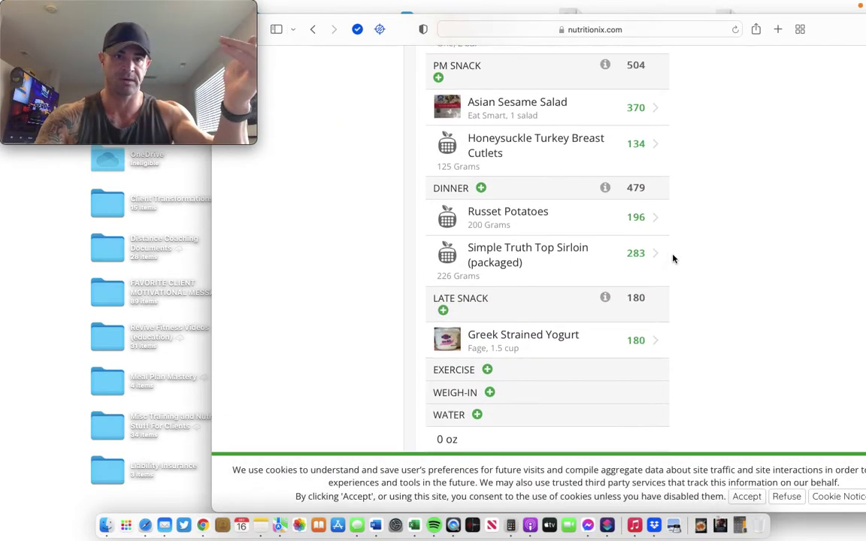
scroll(673, 257, up, 3)
click(528, 167)
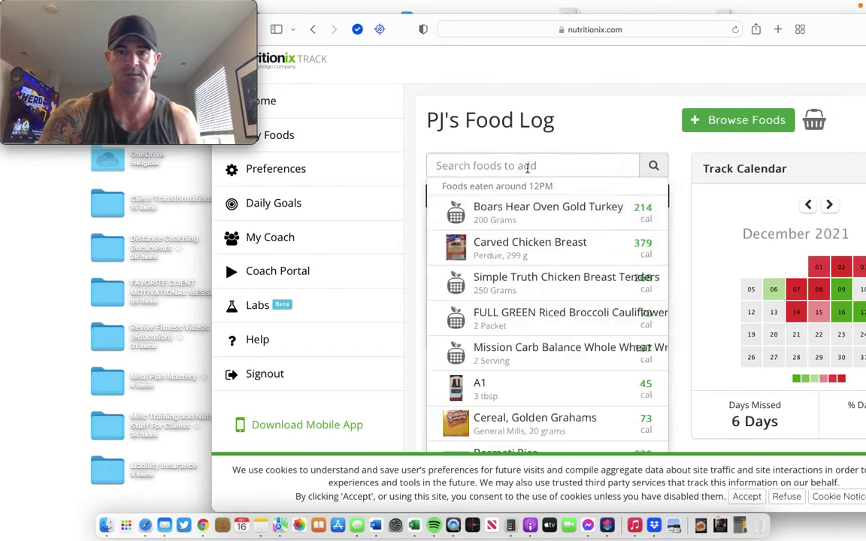
text(100)
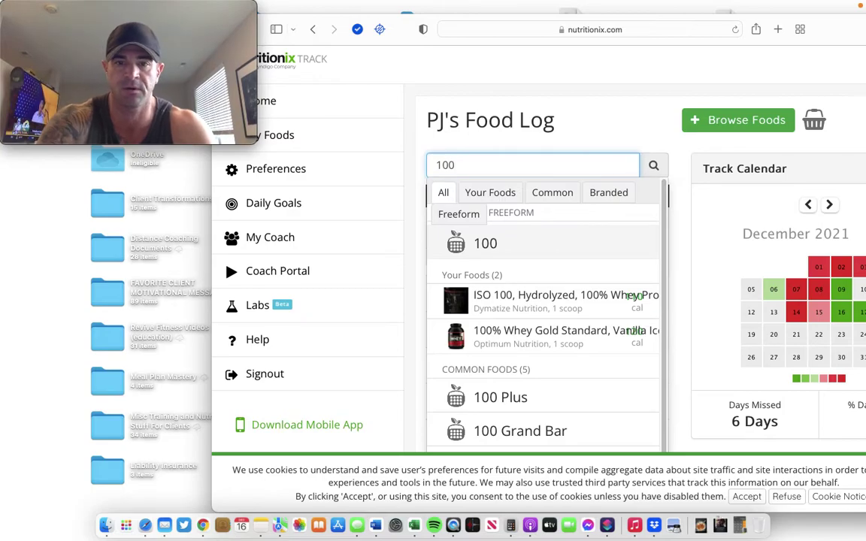
click(515, 301)
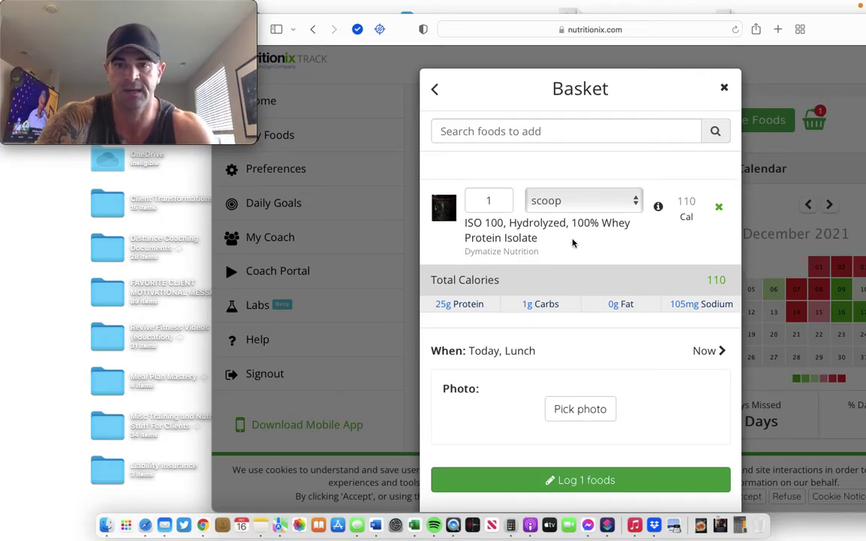
Log one scoop as a Late Snack dated Friday 12/17
scroll(606, 261, down, 2)
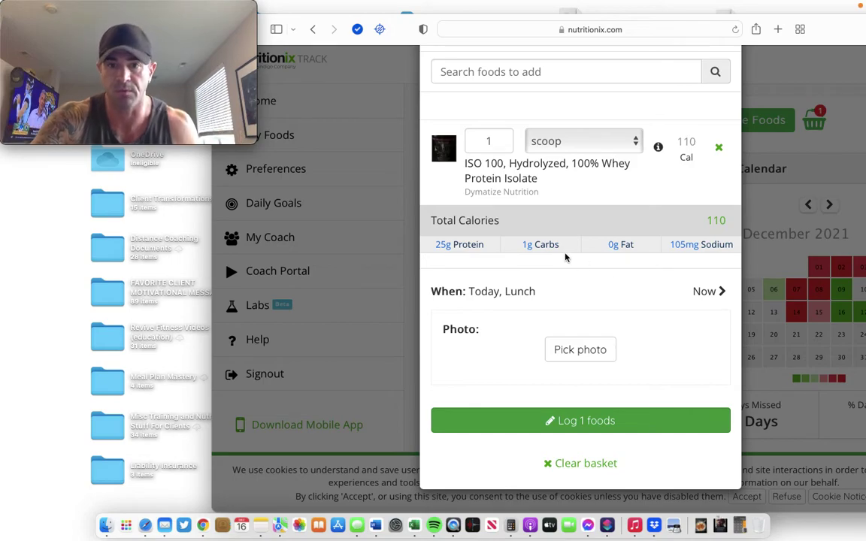
click(551, 290)
click(691, 348)
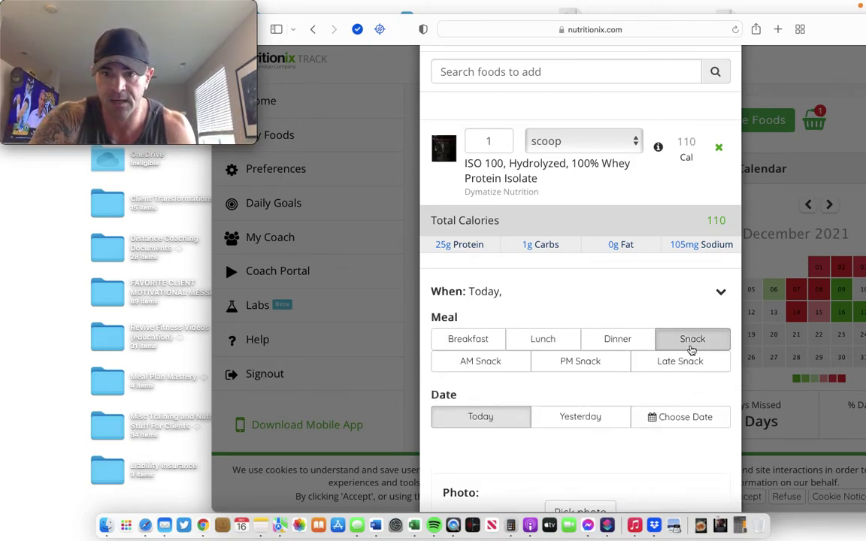
click(681, 362)
click(684, 417)
scroll(687, 421, down, 4)
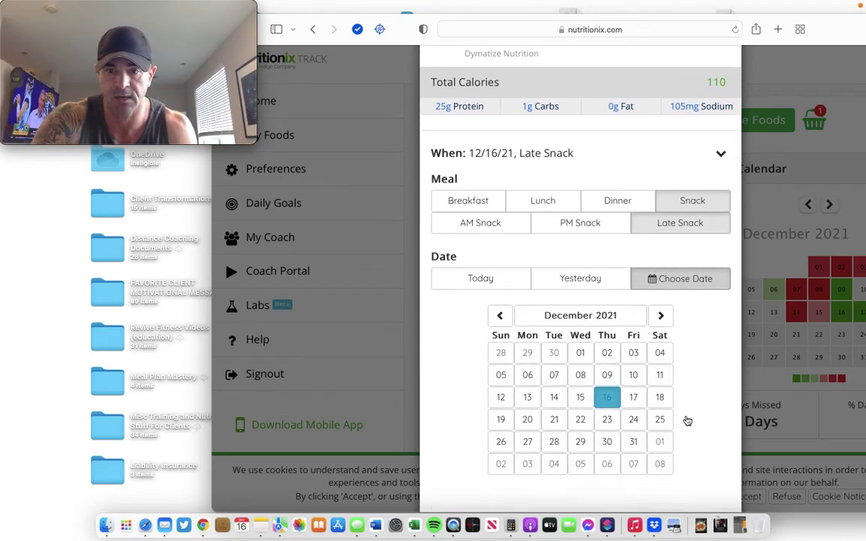
scroll(687, 421, down, 1)
click(631, 350)
scroll(647, 382, down, 5)
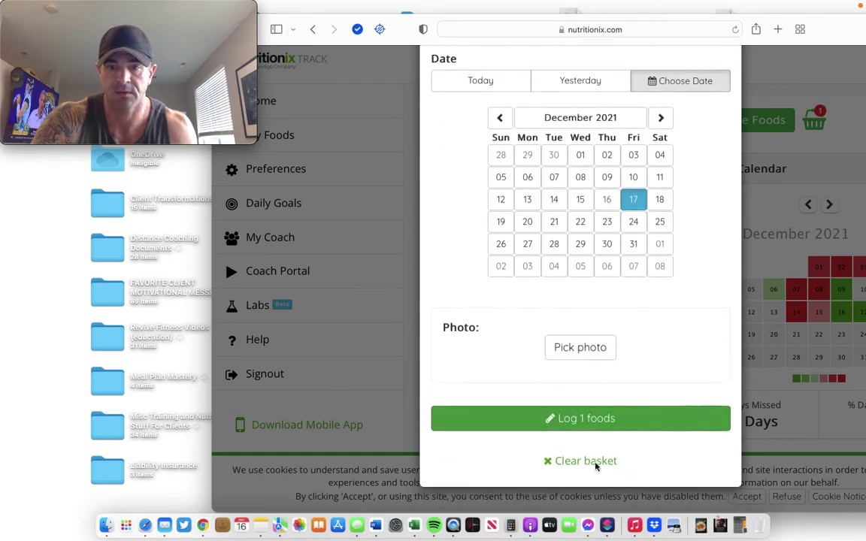
click(586, 420)
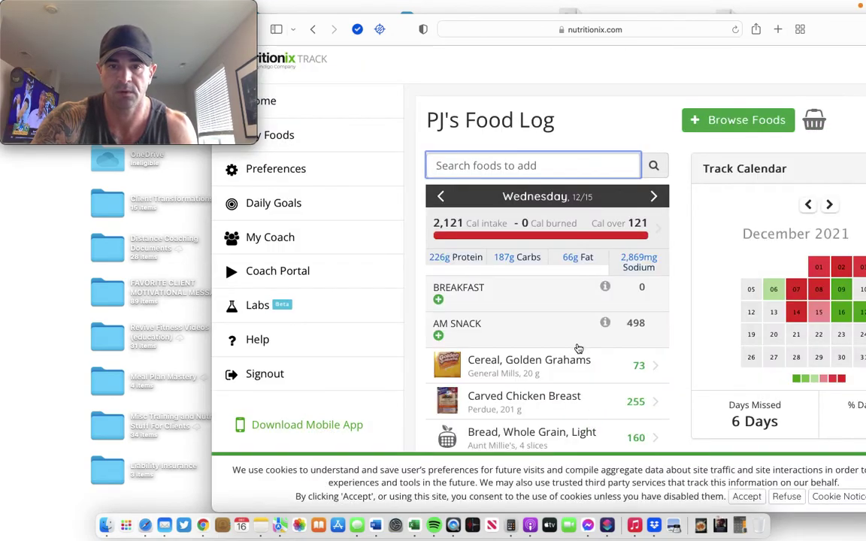
Step the food log forward from Wednesday 12/15 to Friday 12/17
scroll(647, 328, down, 3)
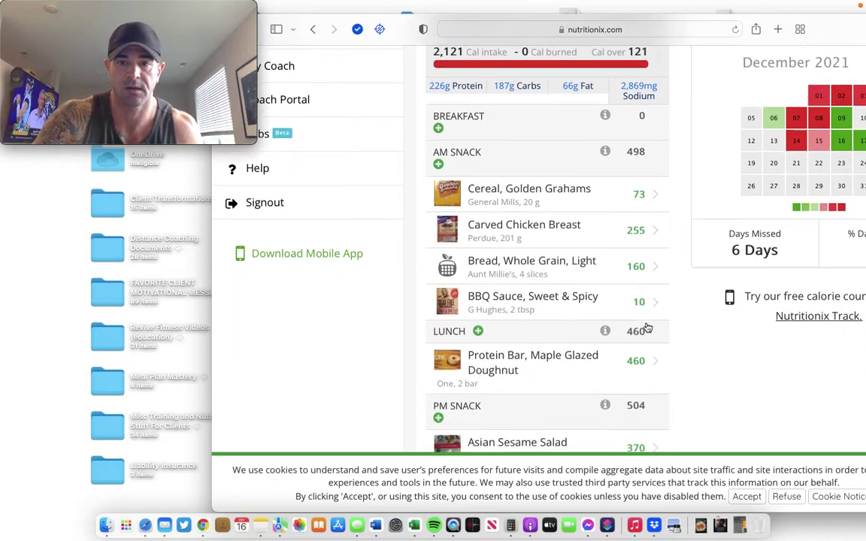
scroll(647, 328, down, 5)
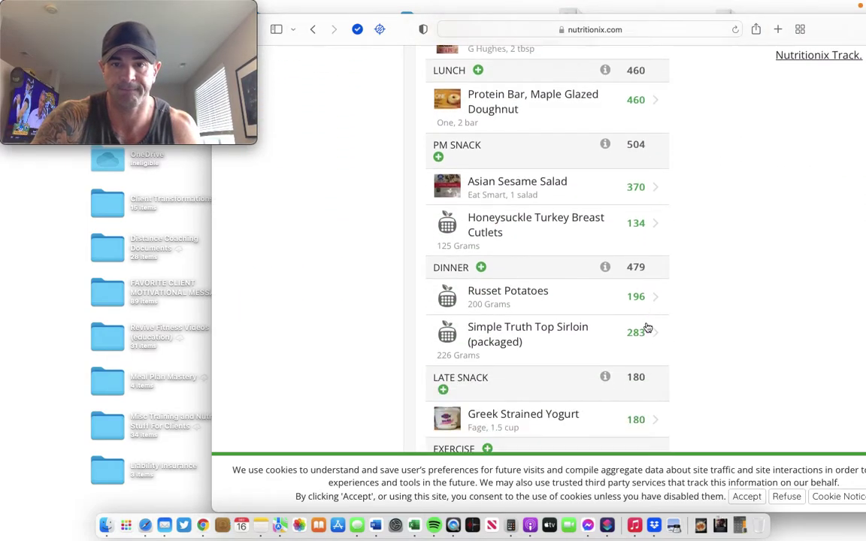
scroll(647, 328, up, 10)
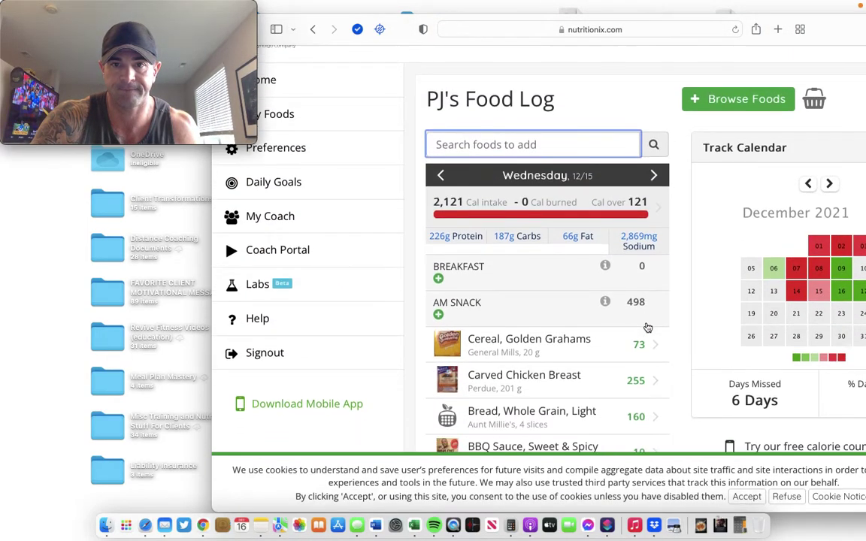
click(654, 175)
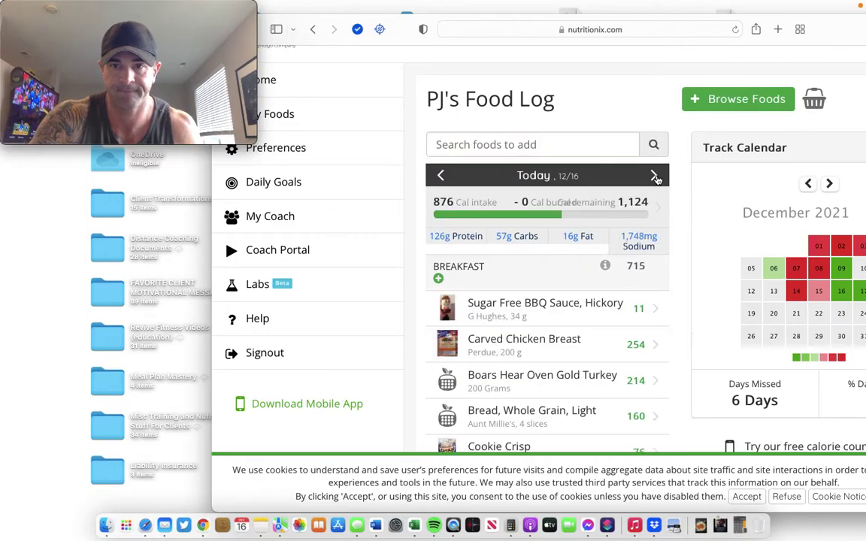
click(655, 175)
Look over Friday's log and bring up the food search
scroll(654, 208, down, 10)
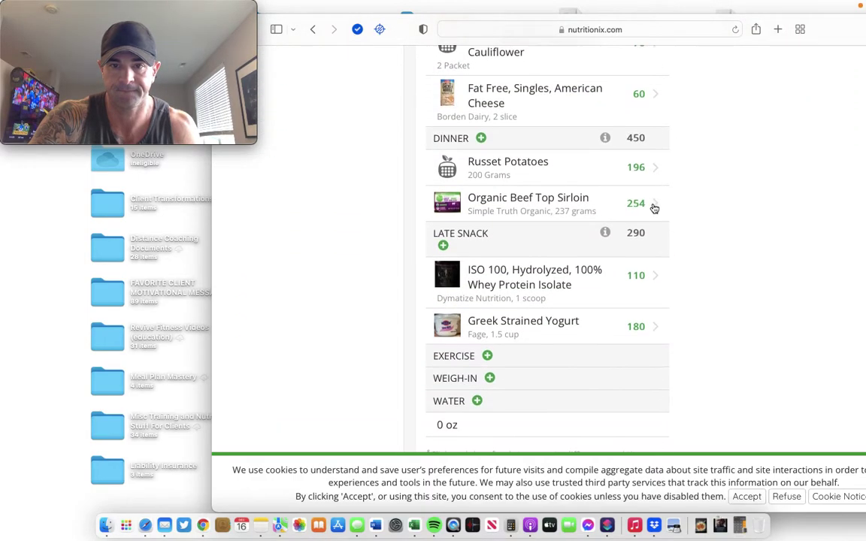
scroll(654, 208, down, 1)
scroll(710, 231, up, 10)
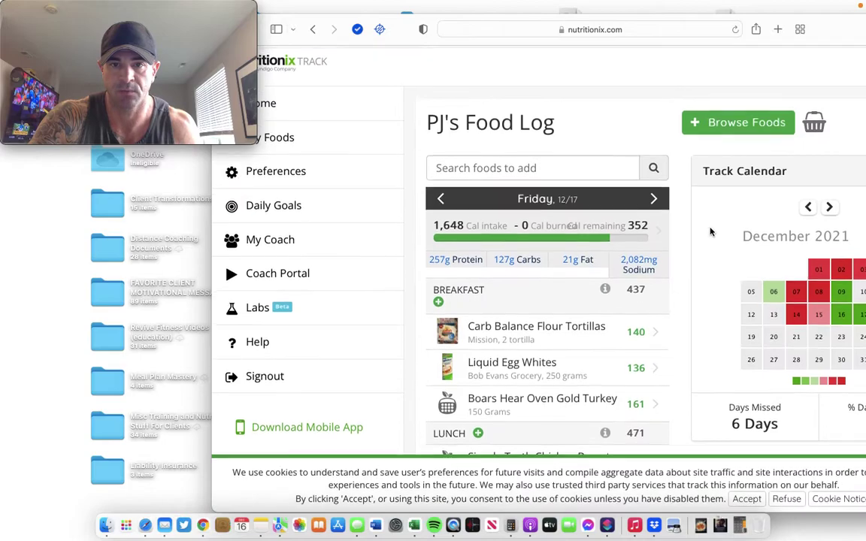
scroll(710, 232, down, 1)
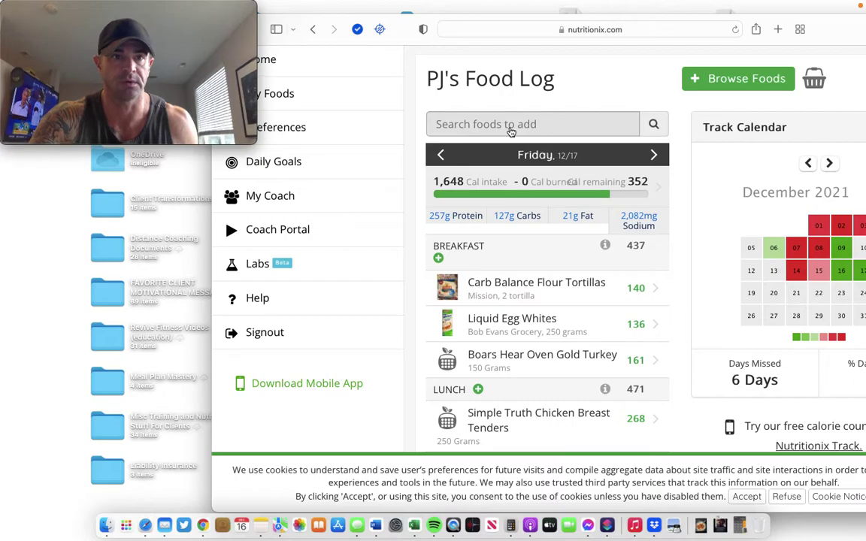
click(510, 130)
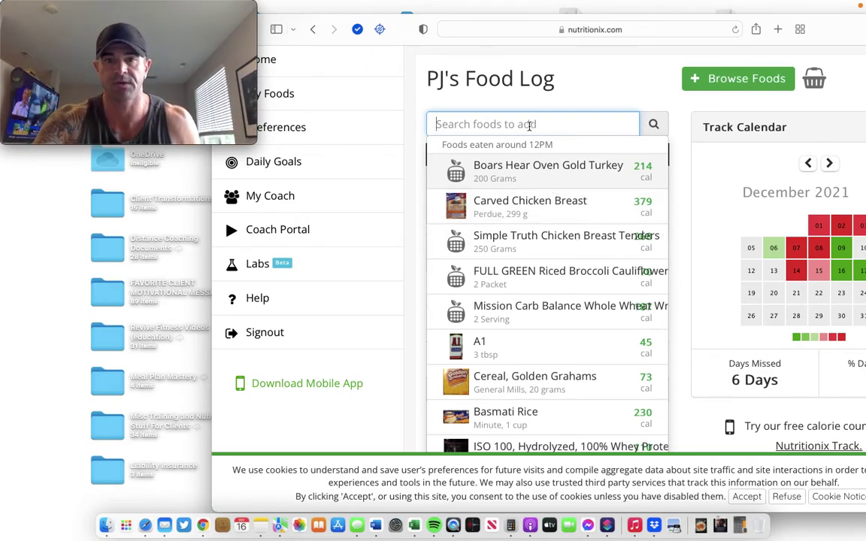
Search 'cook' and add Cookie Crisp to the basket at 60 grams
text(cookie)
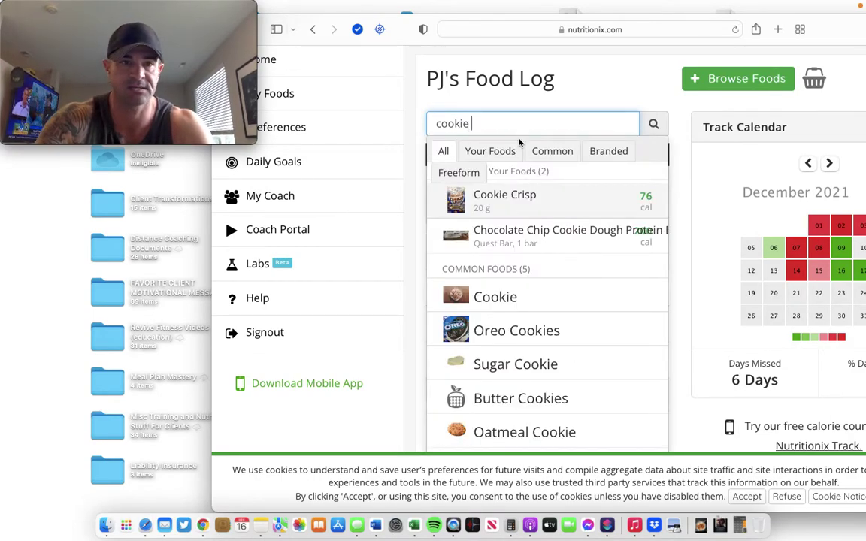
click(508, 199)
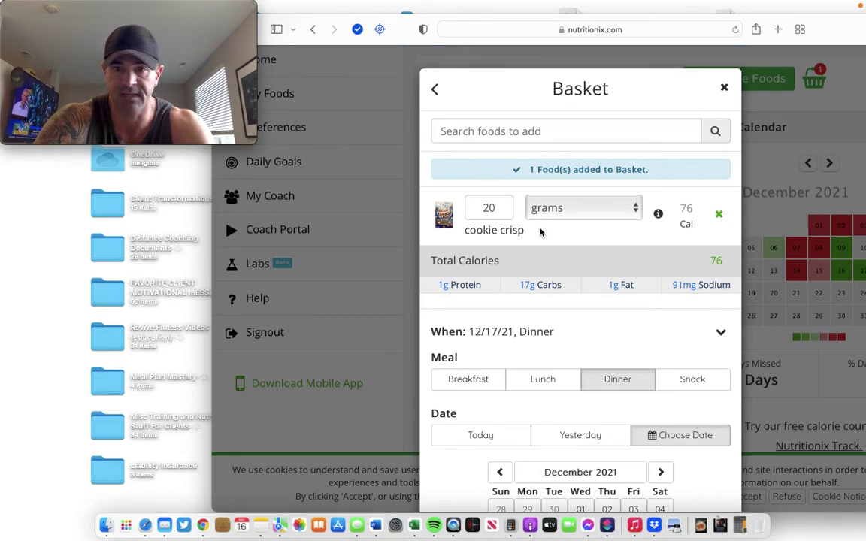
scroll(540, 232, down, 3)
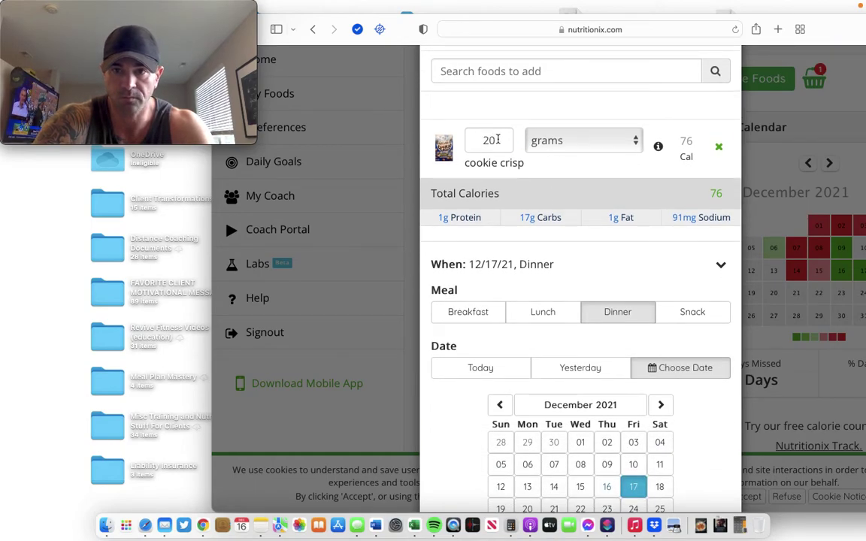
drag(497, 139, 466, 133)
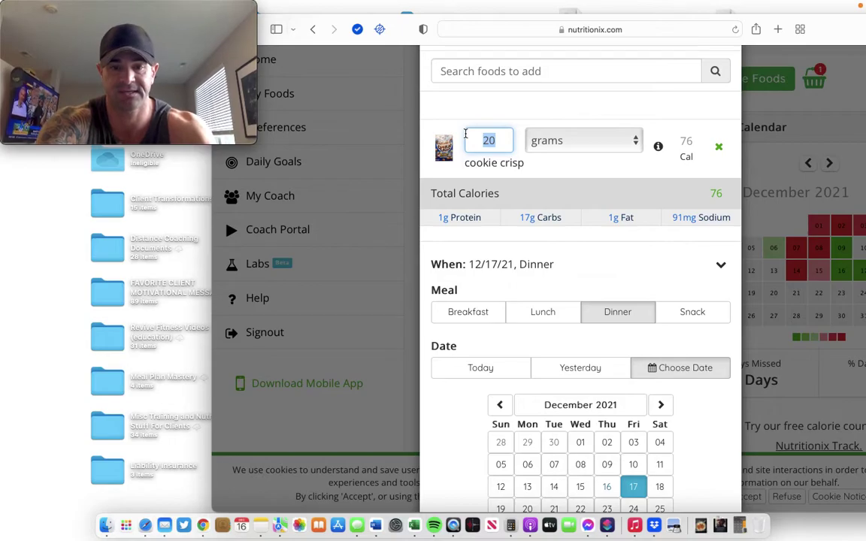
text(60)
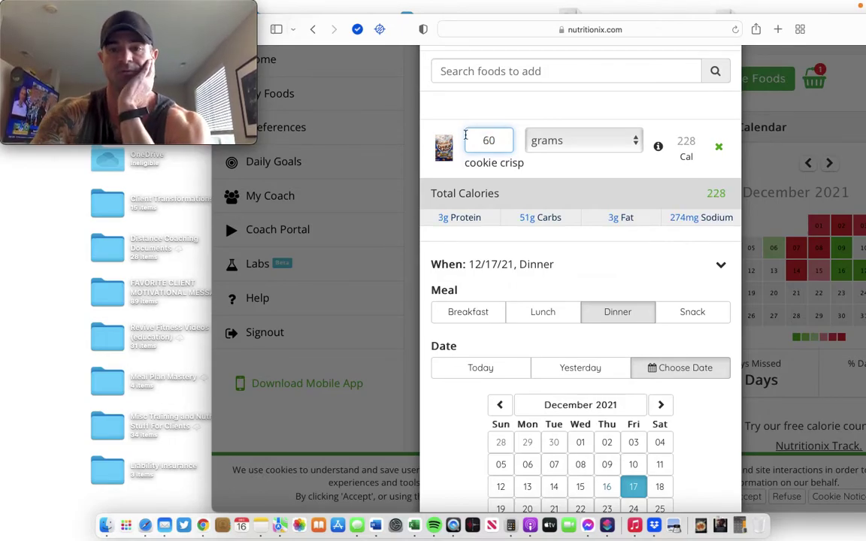
Log the Cookie Crisp as a Late Snack
scroll(606, 217, down, 5)
click(663, 178)
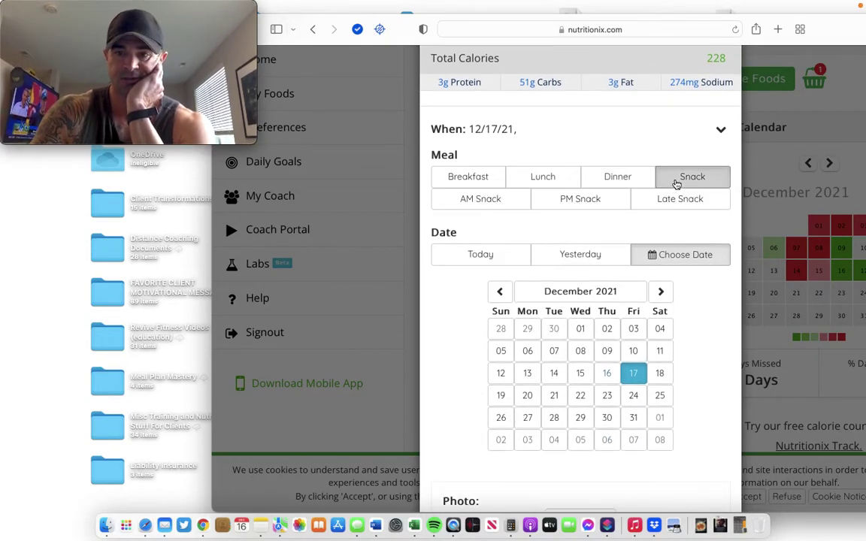
click(667, 199)
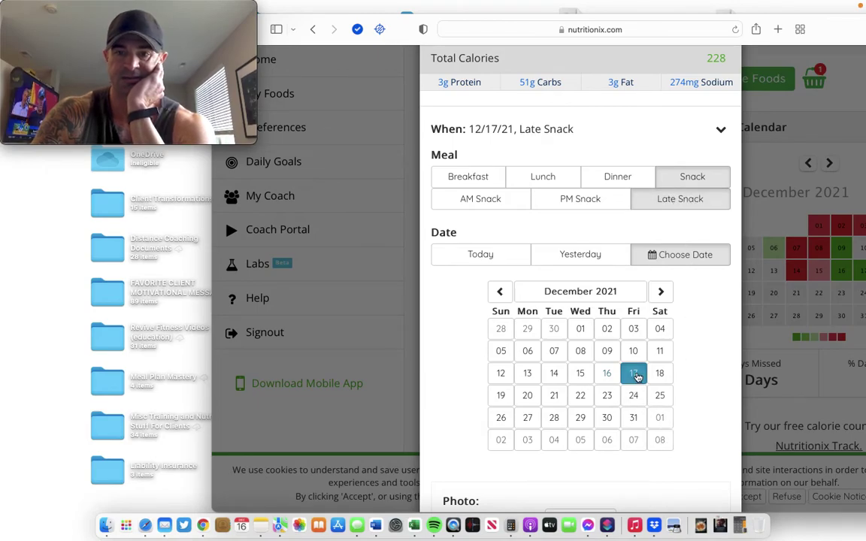
scroll(640, 387, down, 6)
click(605, 421)
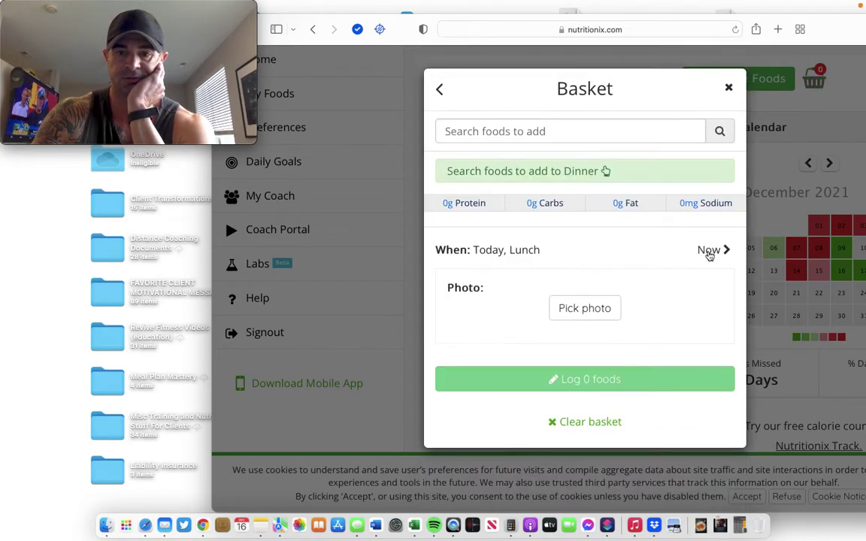
scroll(575, 293, down, 10)
Scroll to Friday's Late Snack and open the Cookie Crisp row in Edit Food
scroll(575, 295, down, 3)
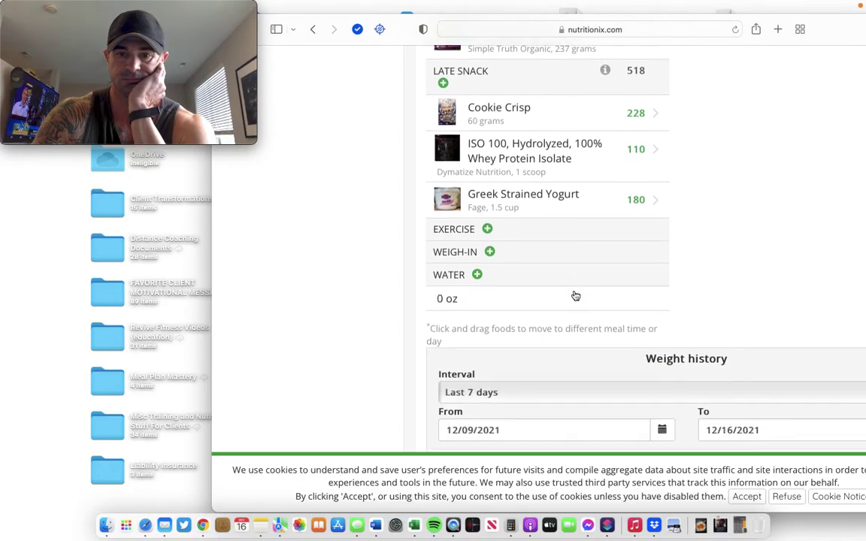
scroll(575, 296, up, 12)
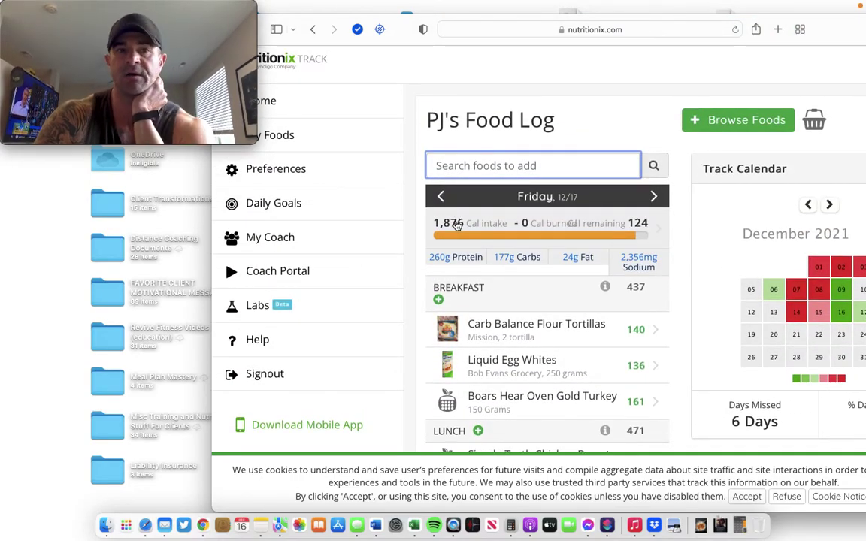
scroll(638, 382, down, 5)
scroll(639, 387, up, 5)
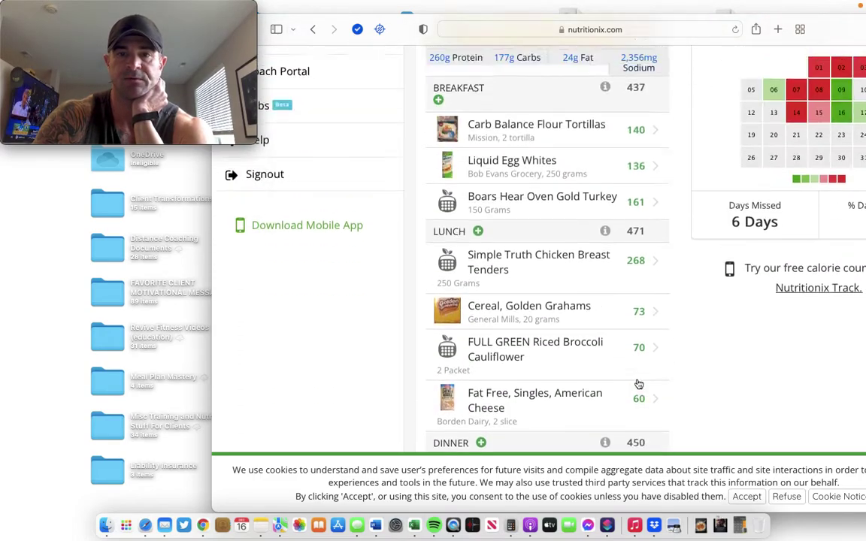
scroll(639, 385, down, 1)
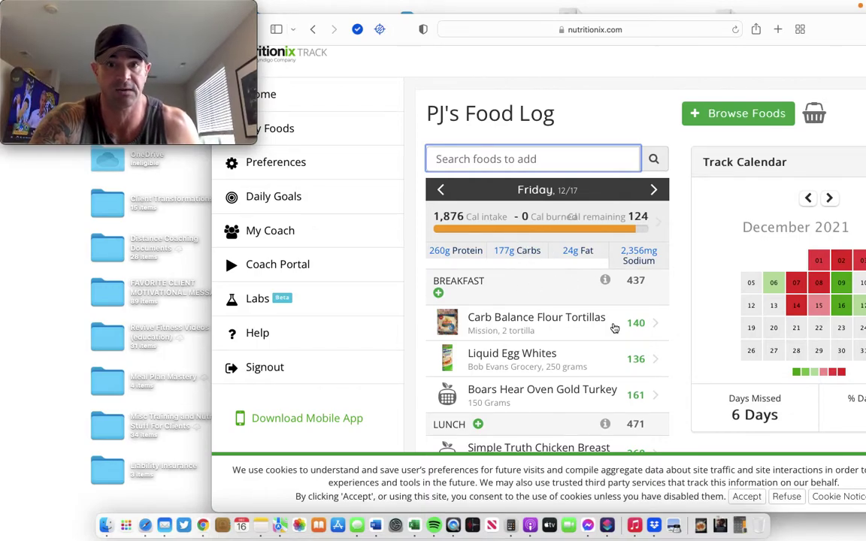
scroll(615, 329, down, 10)
scroll(615, 329, down, 2)
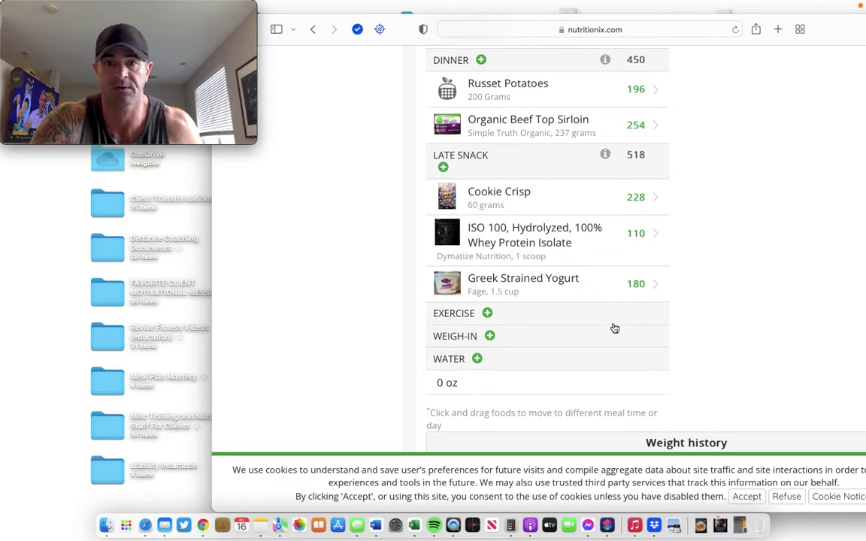
click(519, 204)
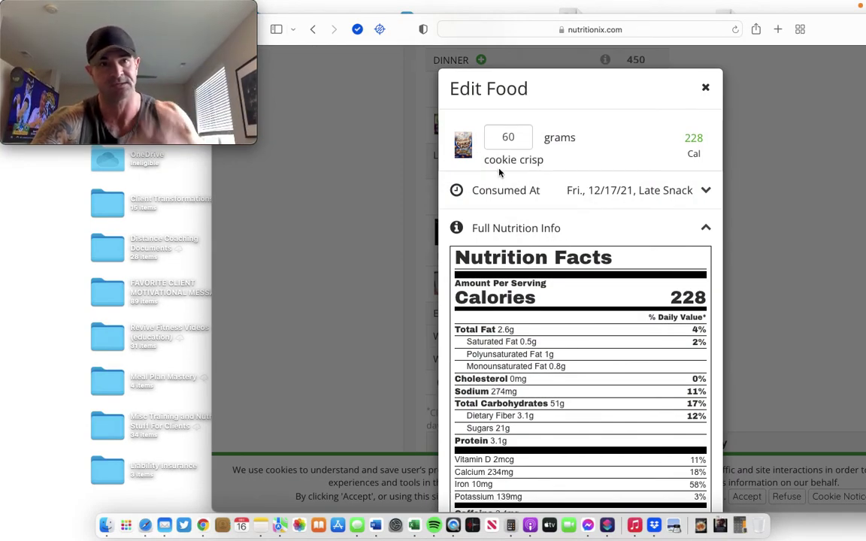
Change Cookie Crisp from 60 to 70 grams and update the entry
drag(526, 136, 493, 133)
text(70)
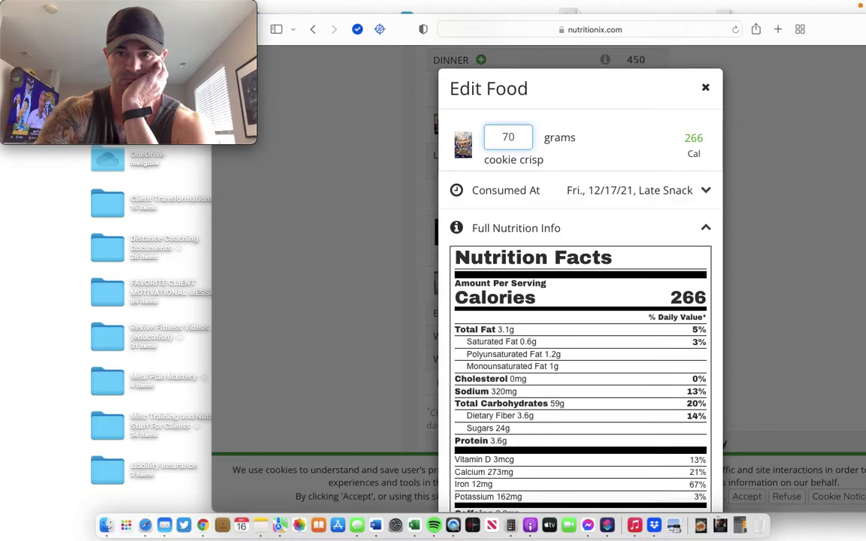
click(603, 188)
scroll(601, 218, down, 2)
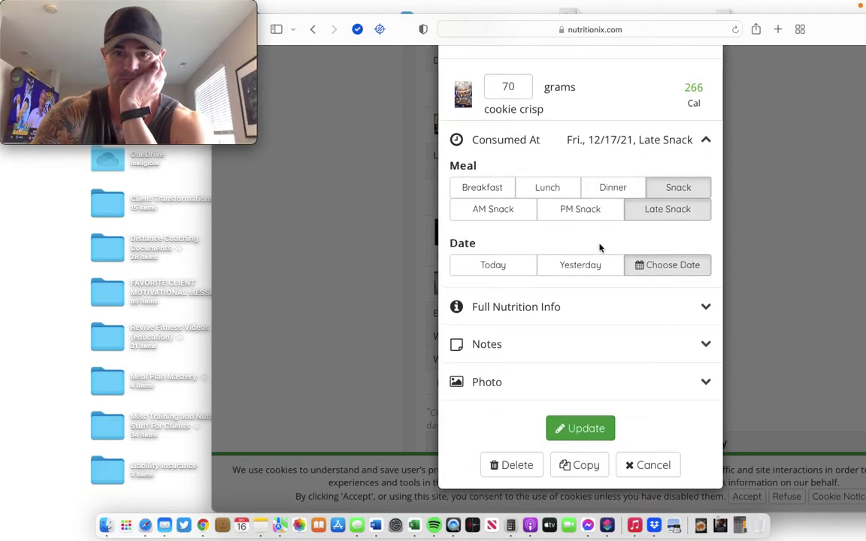
click(581, 434)
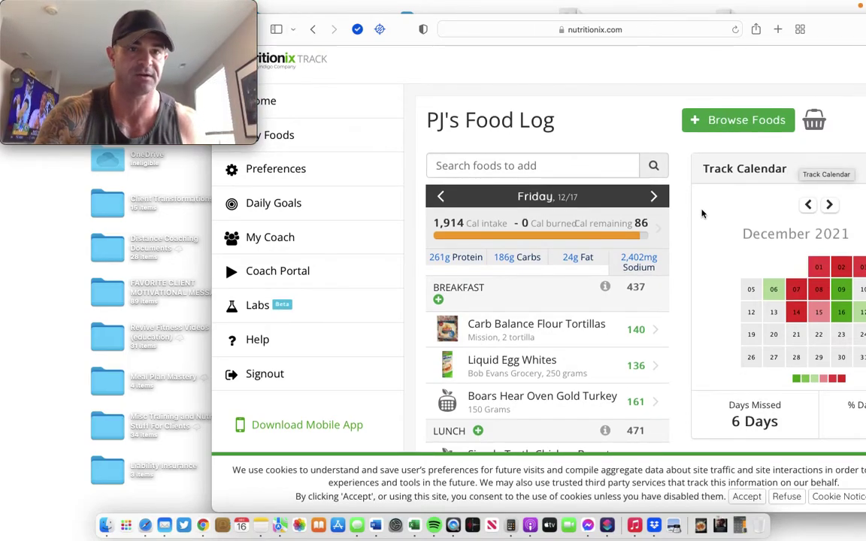
Open Friday 12/17's Daily Total modal showing 1,914 calories and macro percentages
click(508, 257)
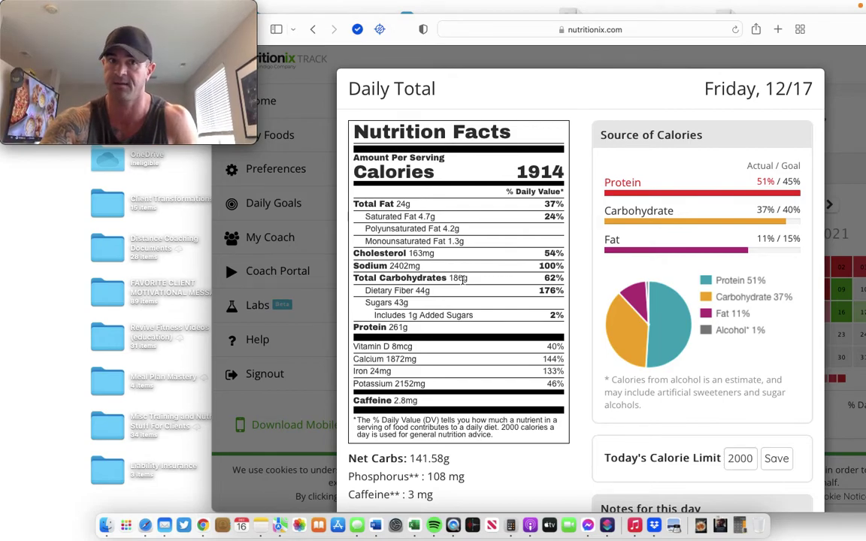
Scroll to the bottom of the Daily Total breakdown and close it
scroll(462, 280, down, 2)
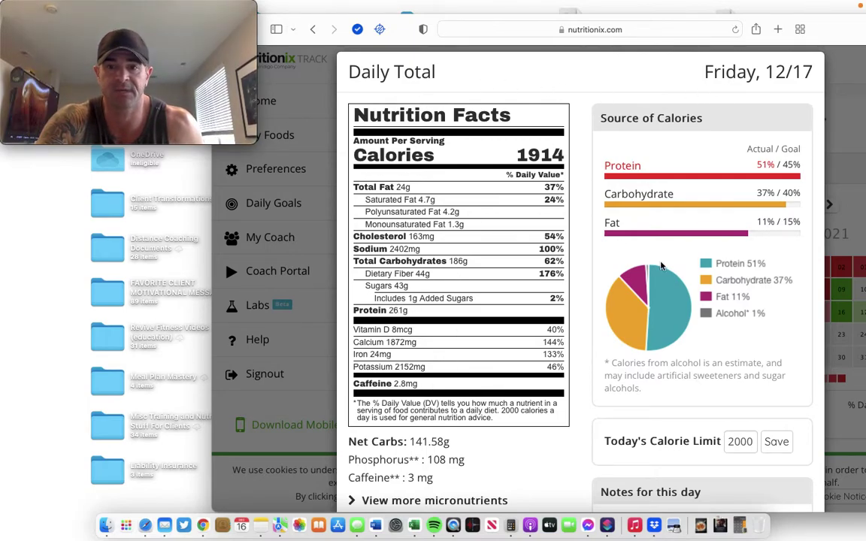
scroll(661, 268, down, 5)
scroll(661, 268, down, 2)
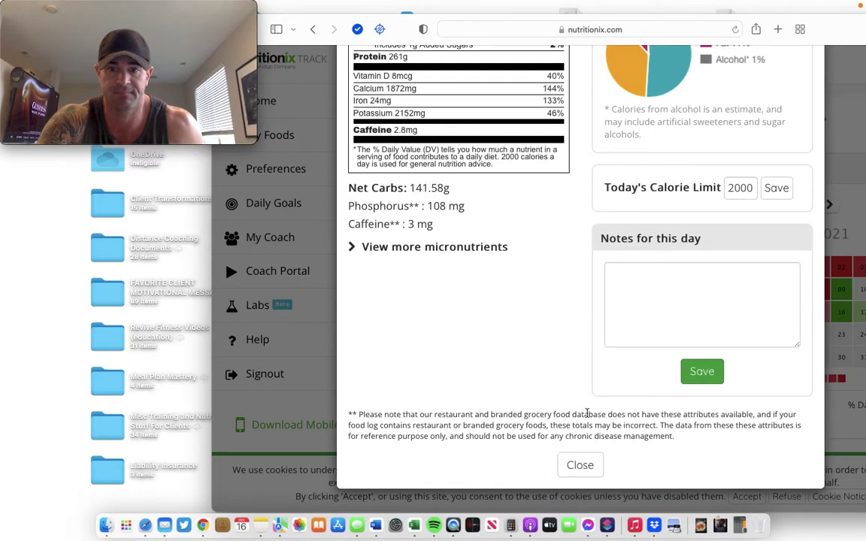
click(587, 460)
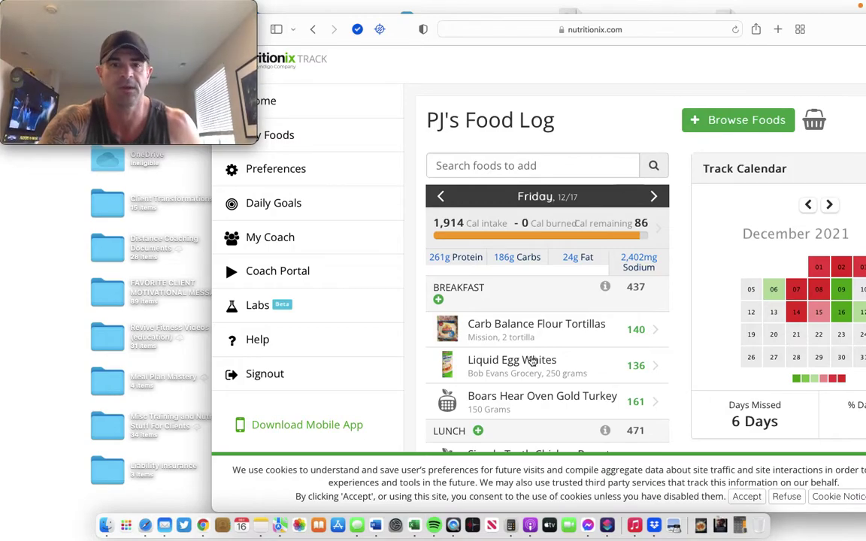
scroll(531, 358, down, 1)
scroll(530, 361, down, 3)
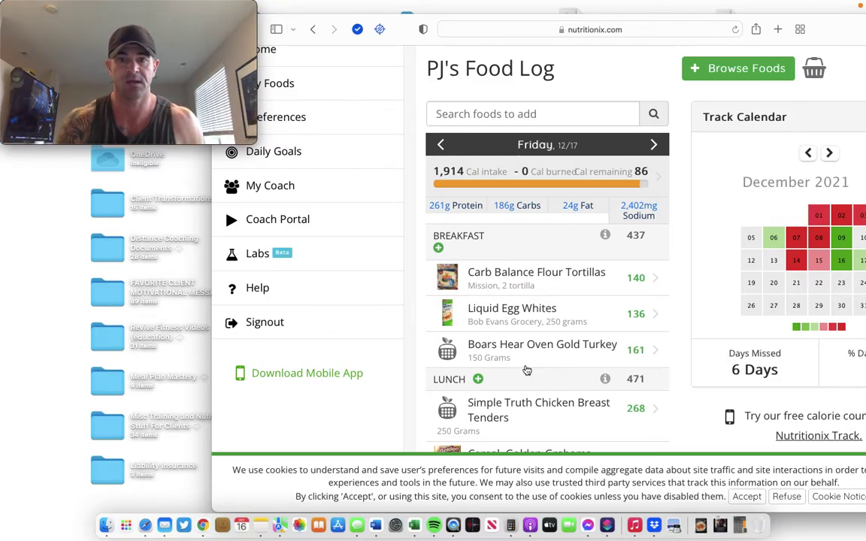
scroll(544, 309, down, 3)
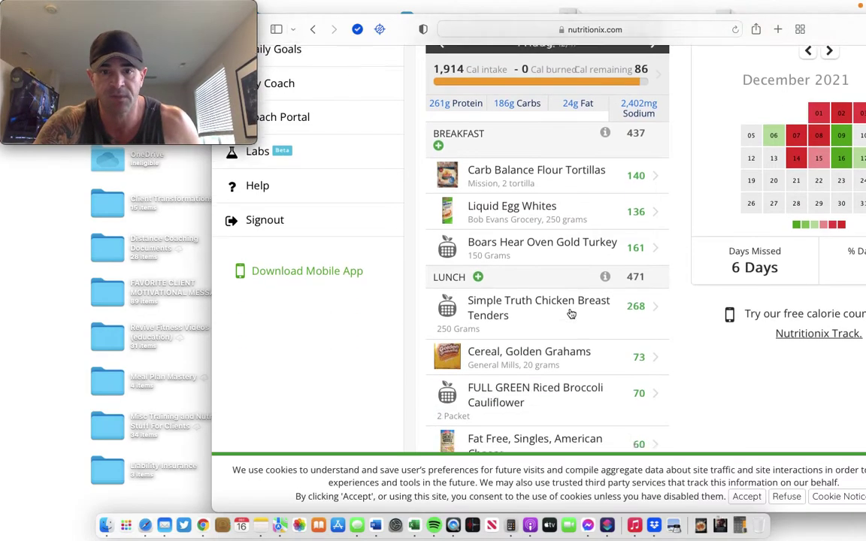
scroll(544, 309, down, 3)
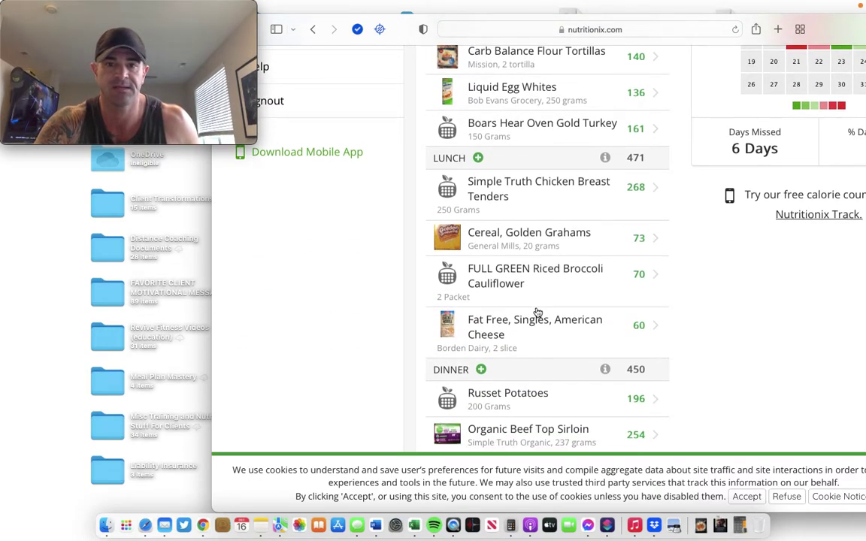
scroll(538, 312, down, 1)
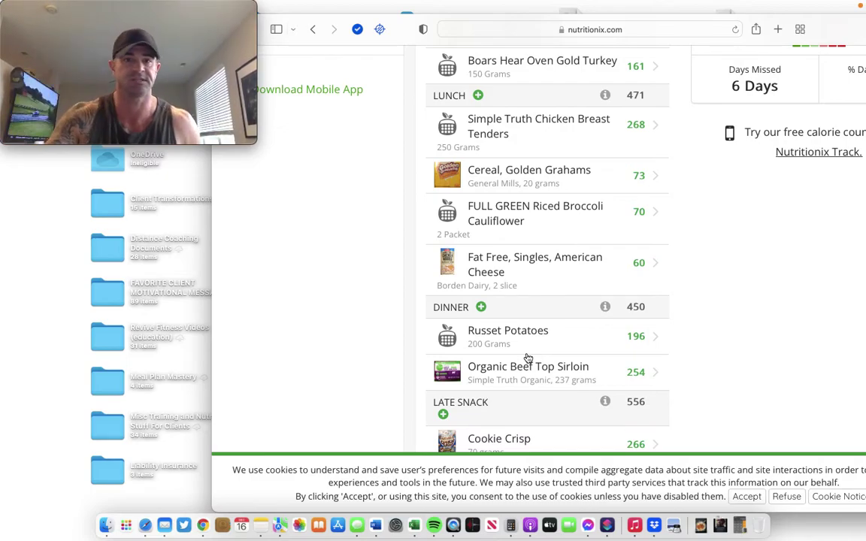
scroll(849, 290, down, 4)
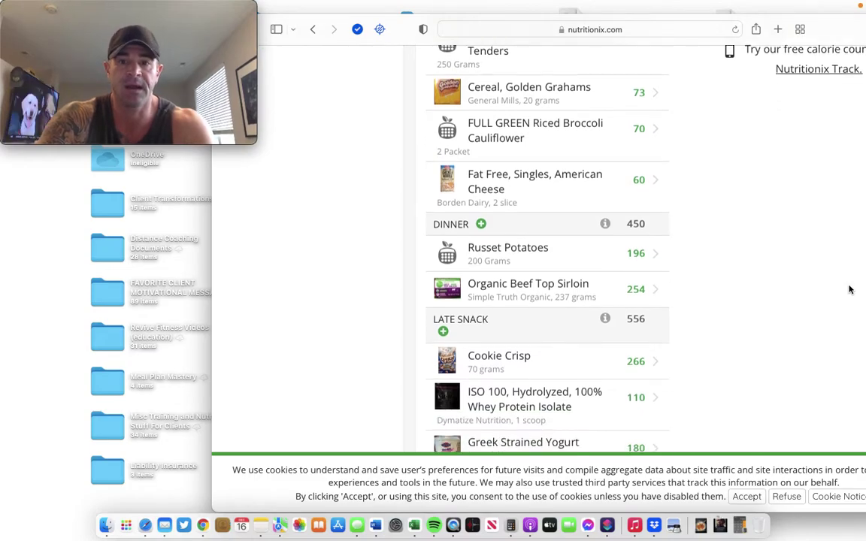
scroll(847, 290, up, 10)
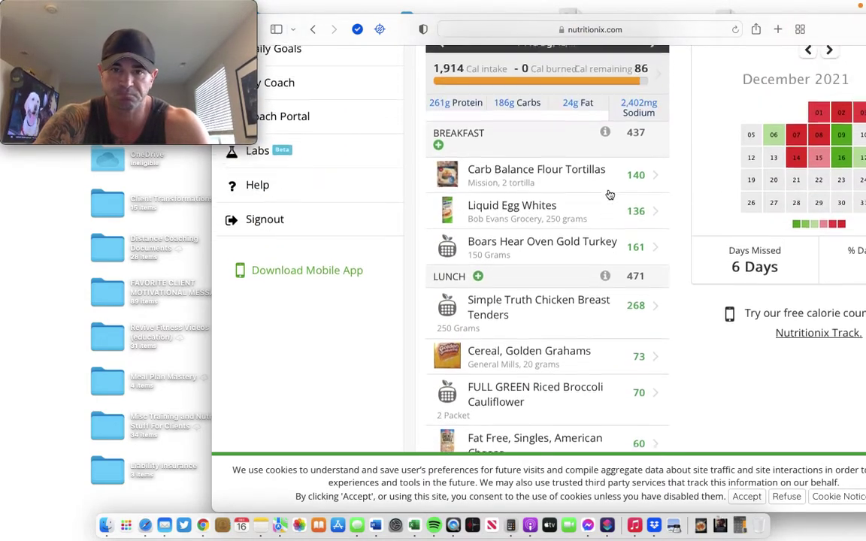
scroll(610, 195, down, 3)
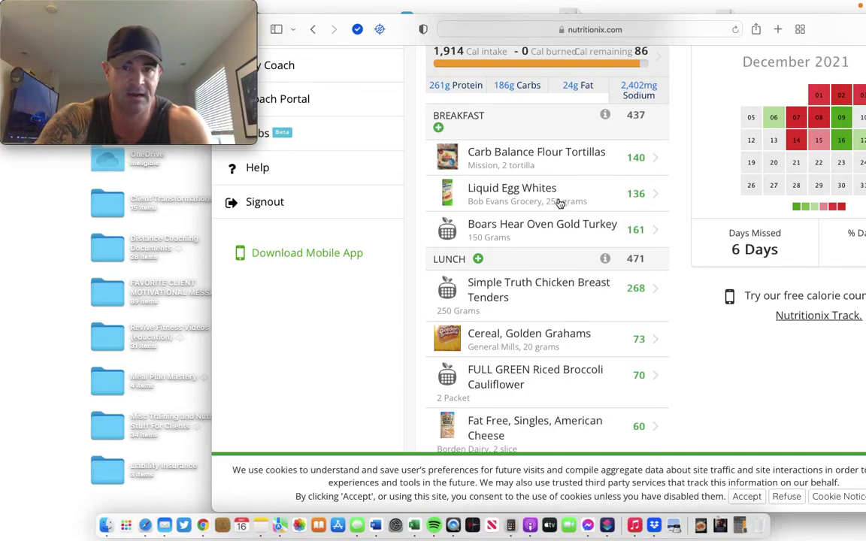
scroll(555, 227, down, 3)
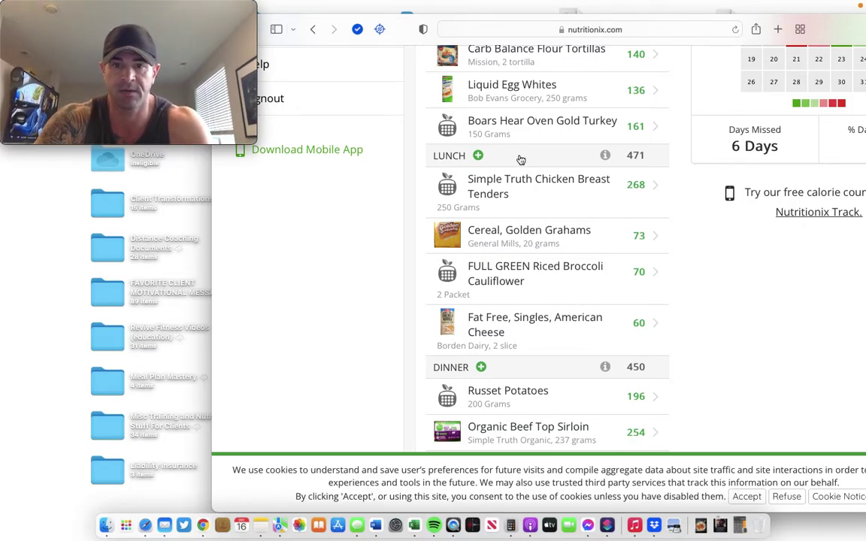
scroll(519, 164, up, 5)
Search for 'g hughes' foods
click(516, 166)
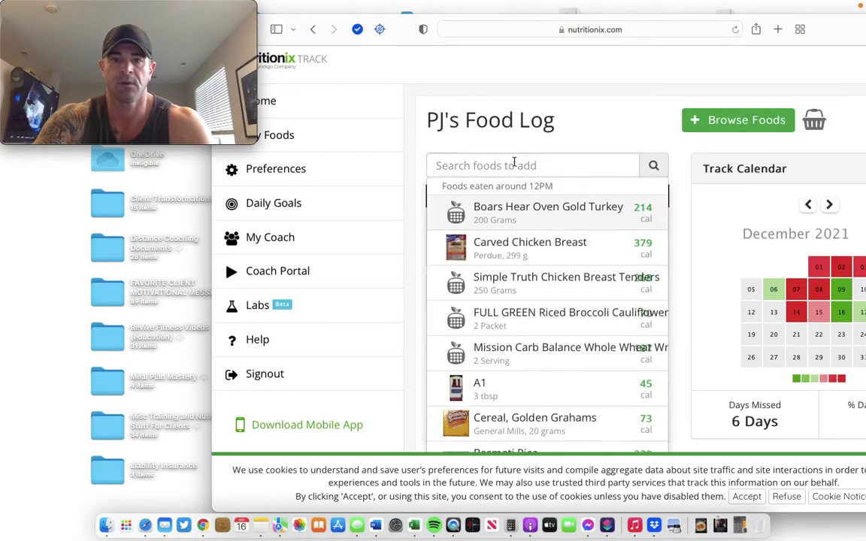
text(g)
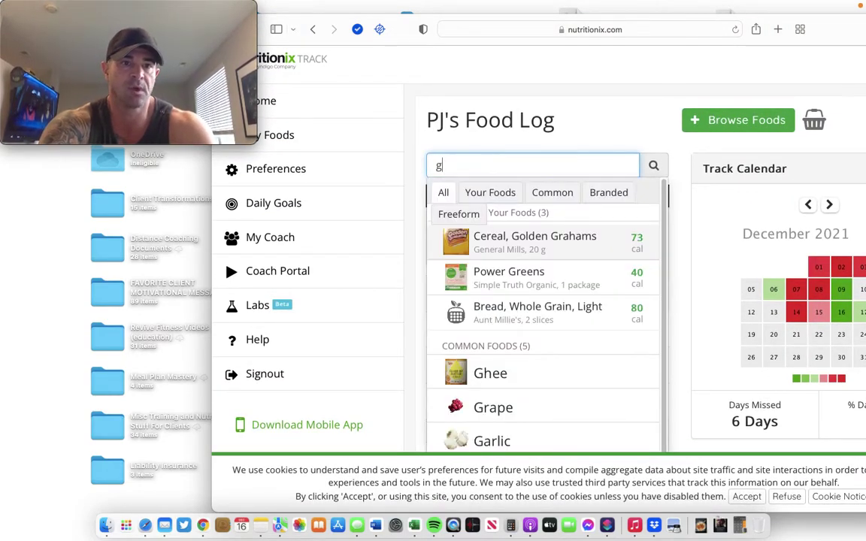
text( hughes)
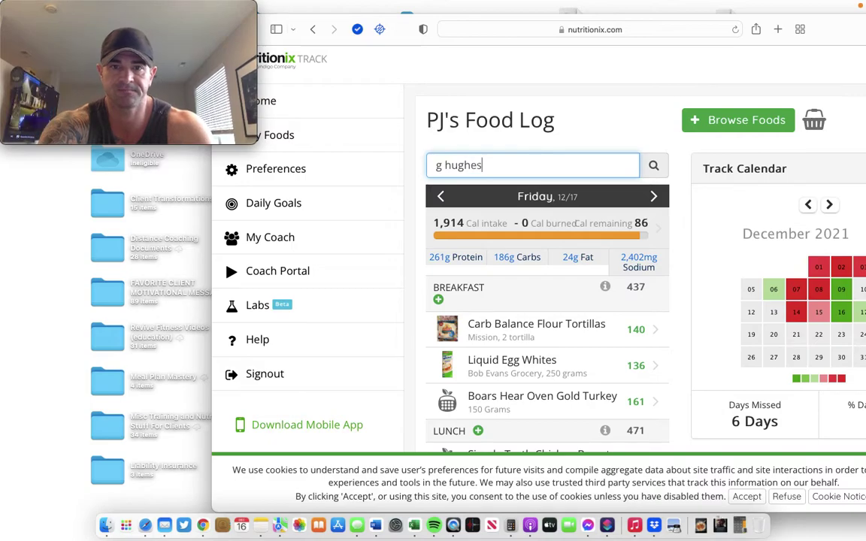
scroll(517, 278, down, 5)
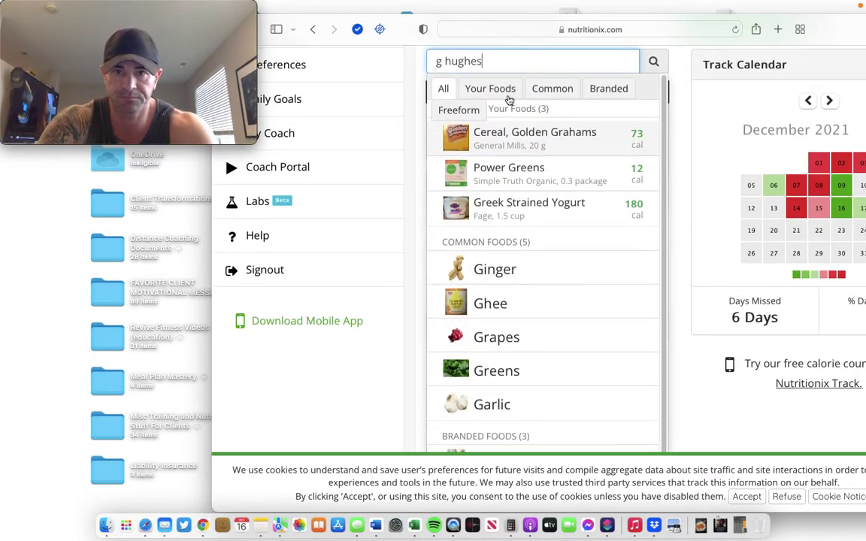
Filter to the Branded G Hughes results and add BBQ Sauce, Sweet & Spicy to the basket
click(550, 89)
scroll(562, 253, down, 5)
scroll(562, 254, down, 5)
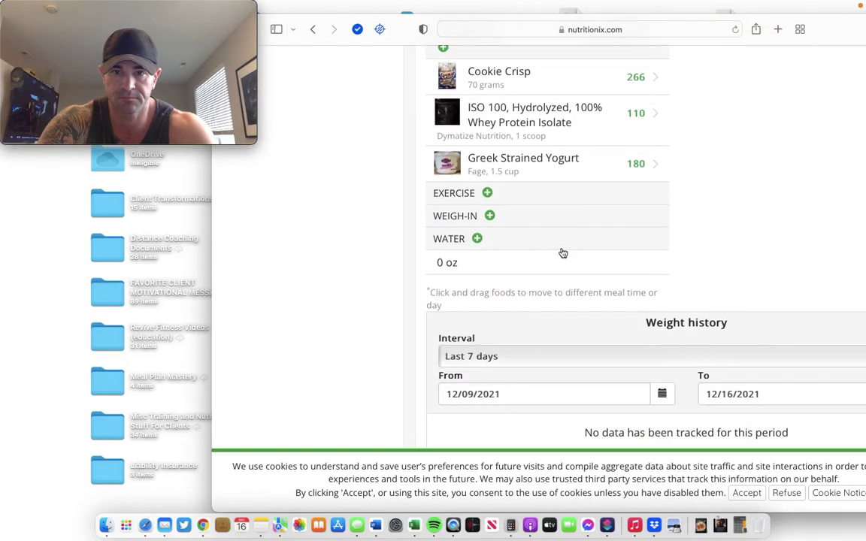
scroll(563, 253, up, 3)
scroll(563, 253, up, 5)
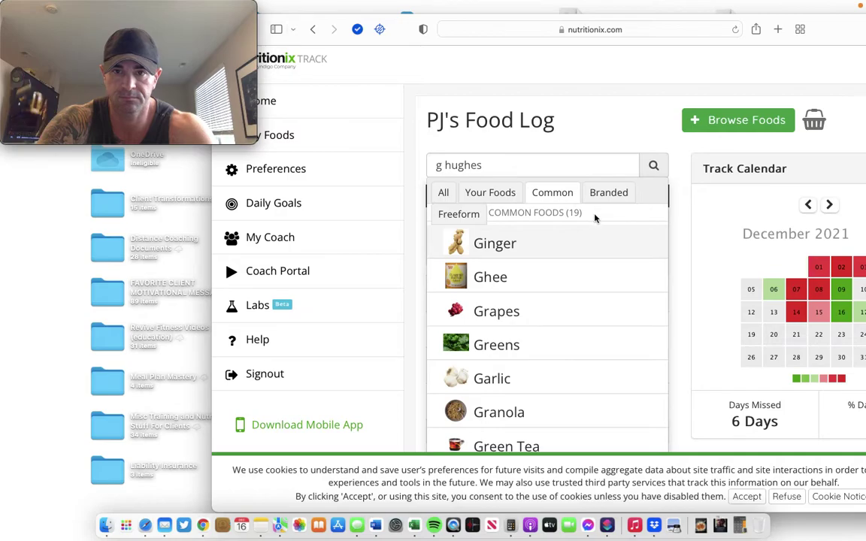
click(608, 197)
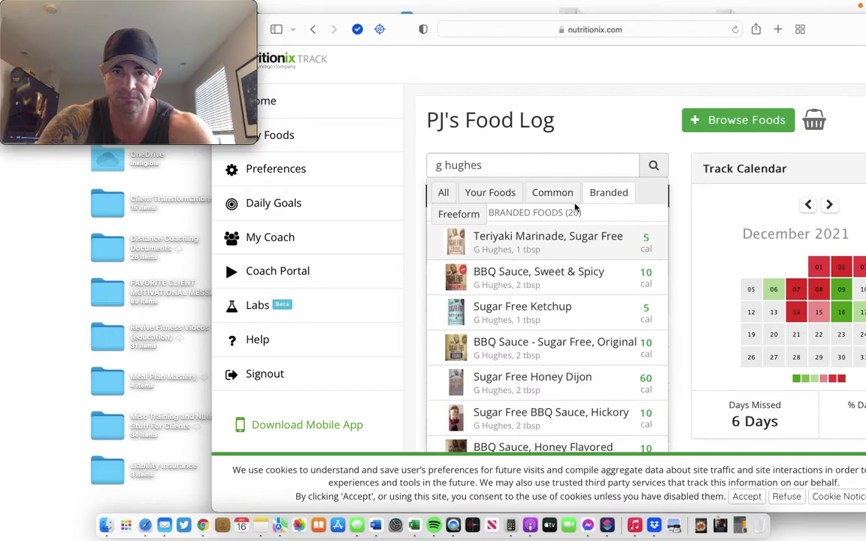
click(537, 278)
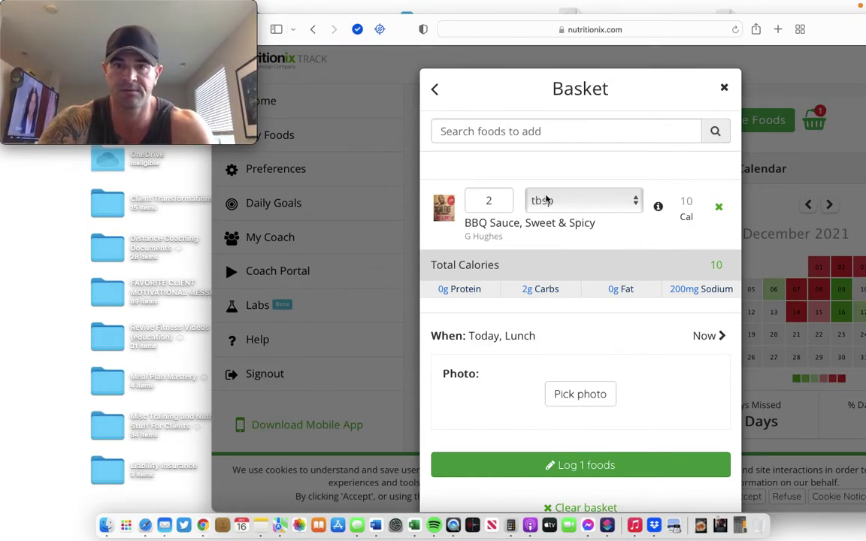
Change the BBQ sauce quantity from 2 to 4 tbsp
click(503, 201)
key(BackSpace)
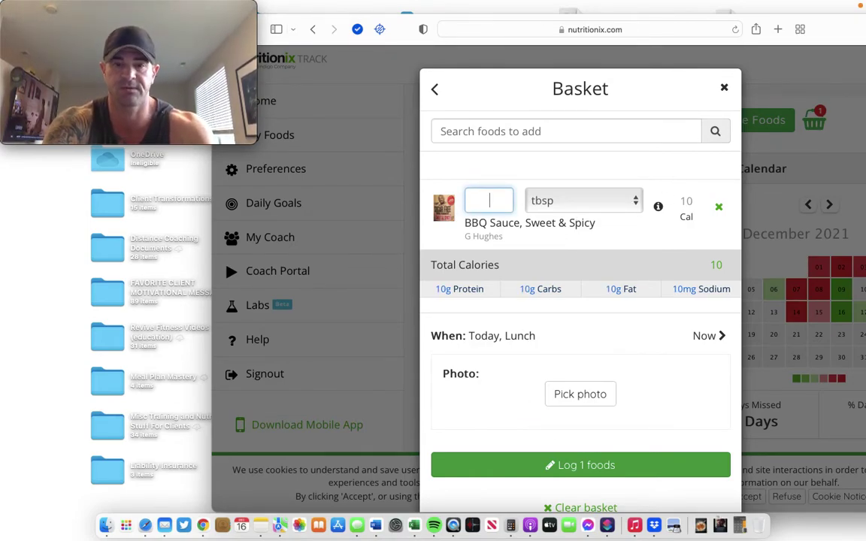
text(4)
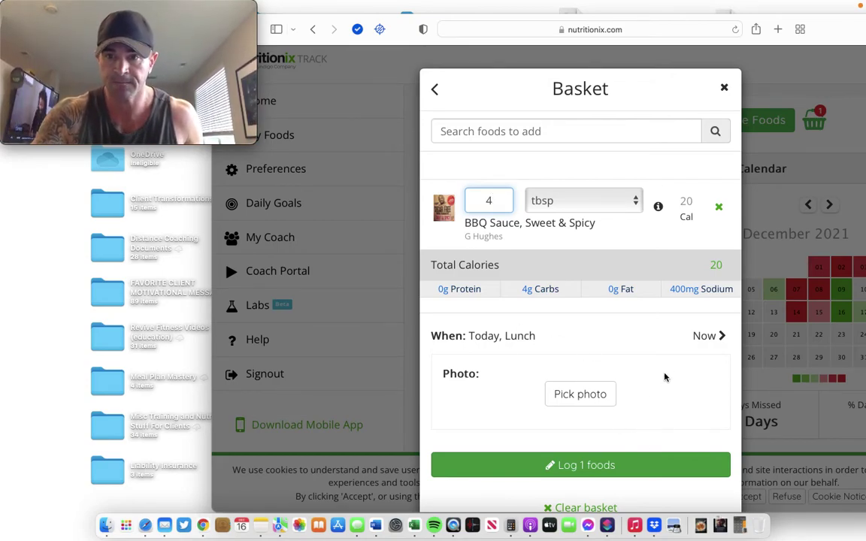
Date the sauce Friday 12/17 and log it to Lunch
click(703, 336)
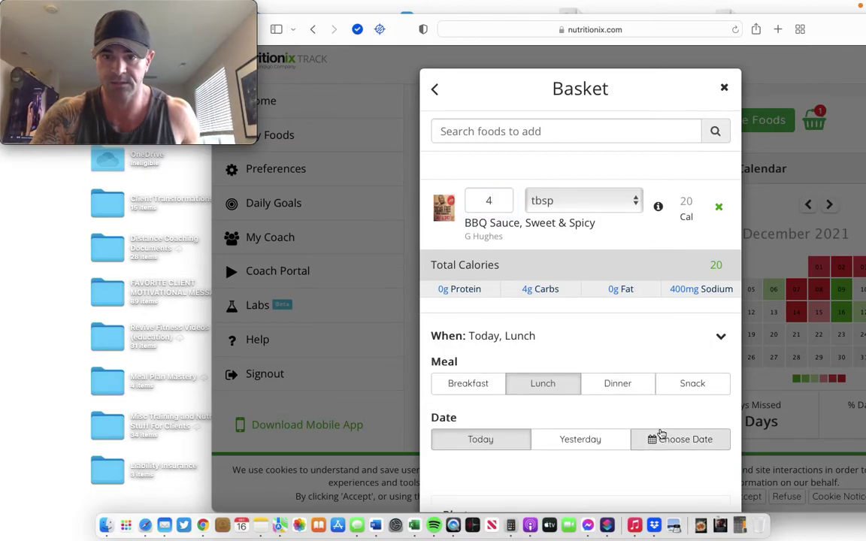
click(661, 438)
scroll(659, 479, down, 5)
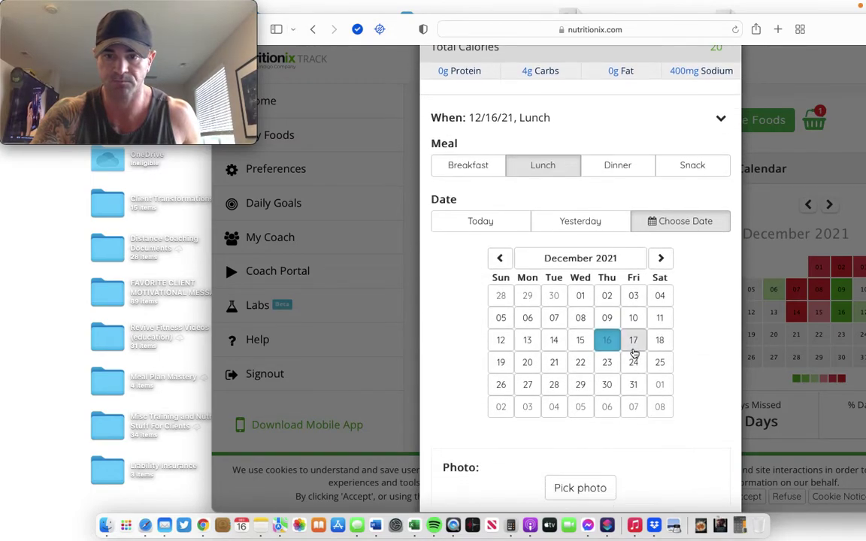
click(634, 345)
scroll(647, 398, down, 4)
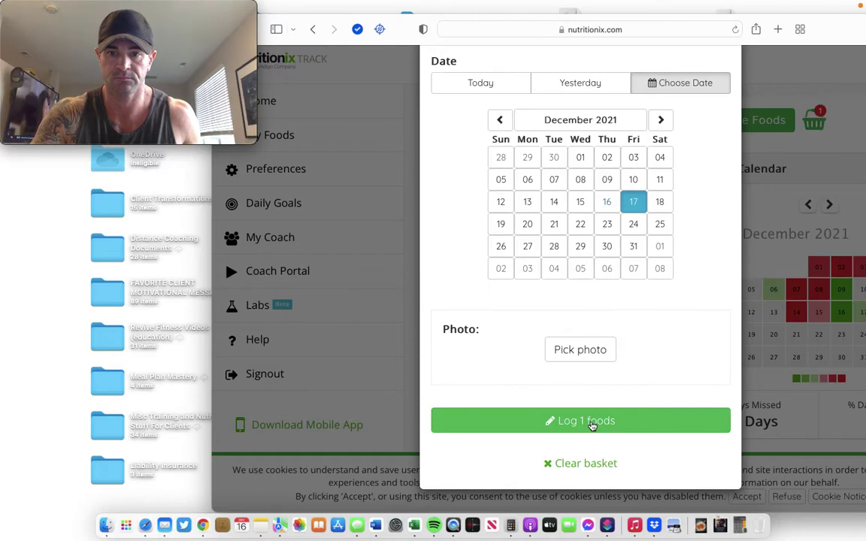
click(592, 421)
scroll(591, 426, down, 5)
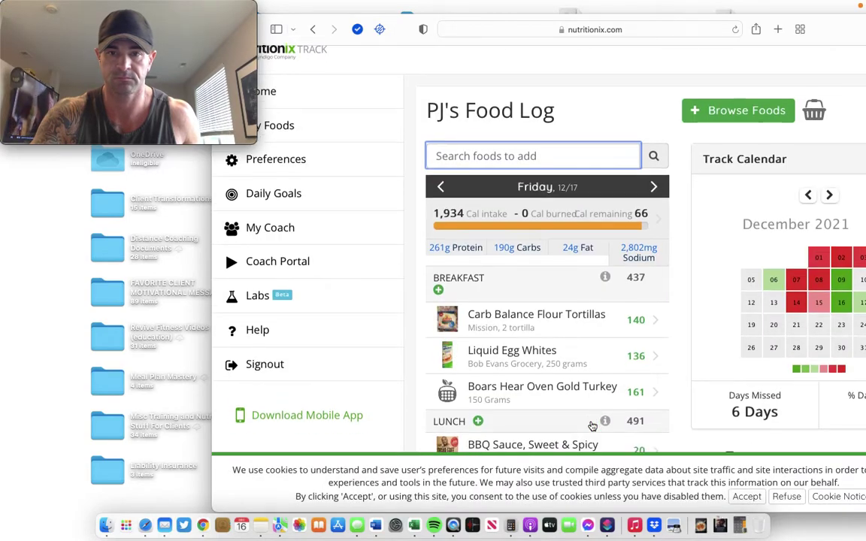
scroll(591, 426, down, 3)
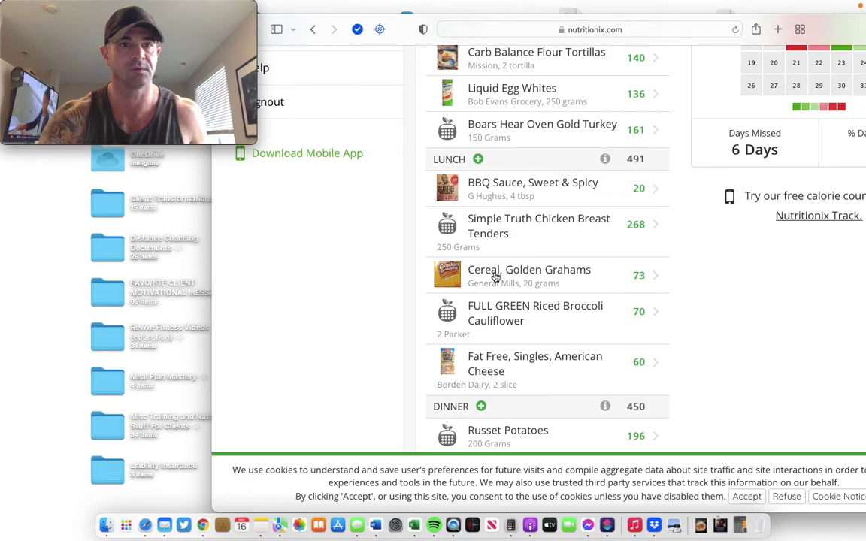
scroll(584, 305, down, 6)
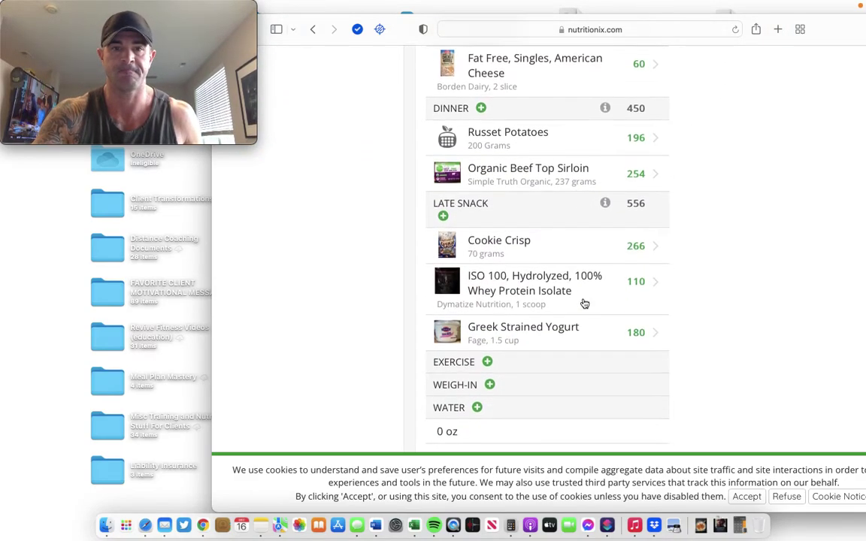
scroll(584, 305, up, 1)
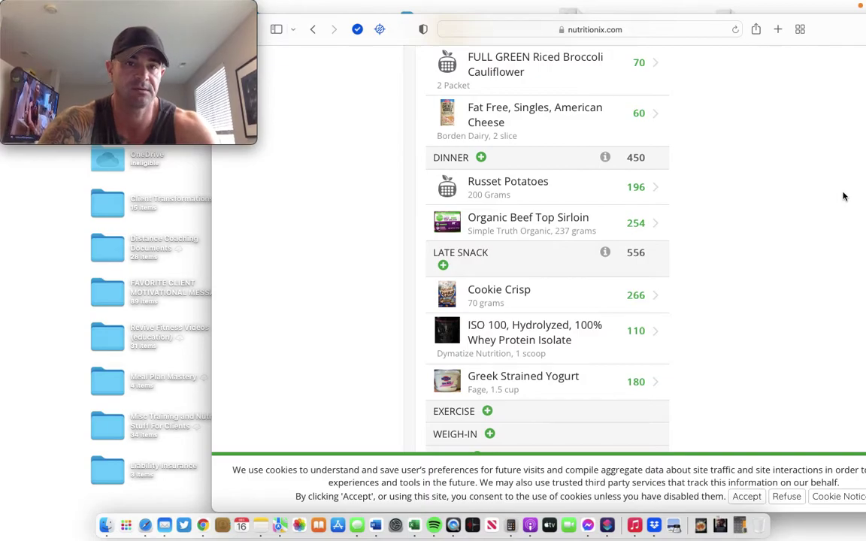
scroll(844, 196, up, 10)
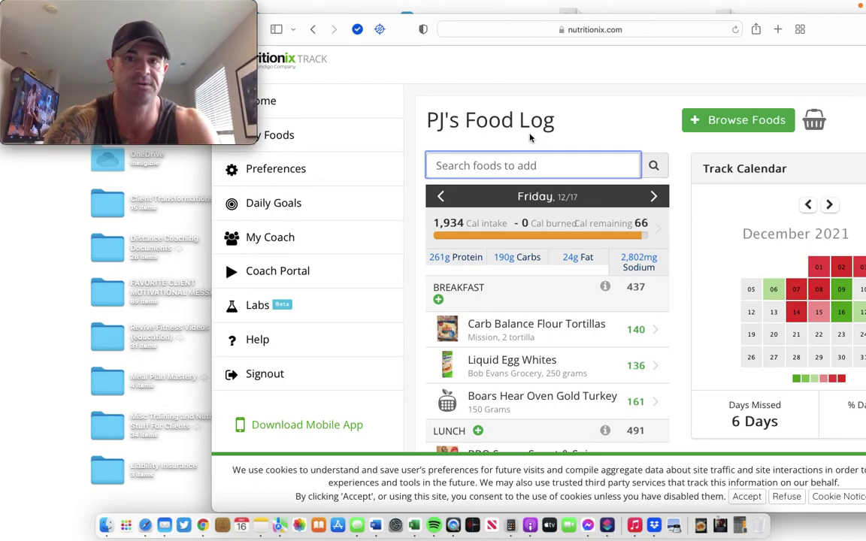
scroll(457, 226, down, 5)
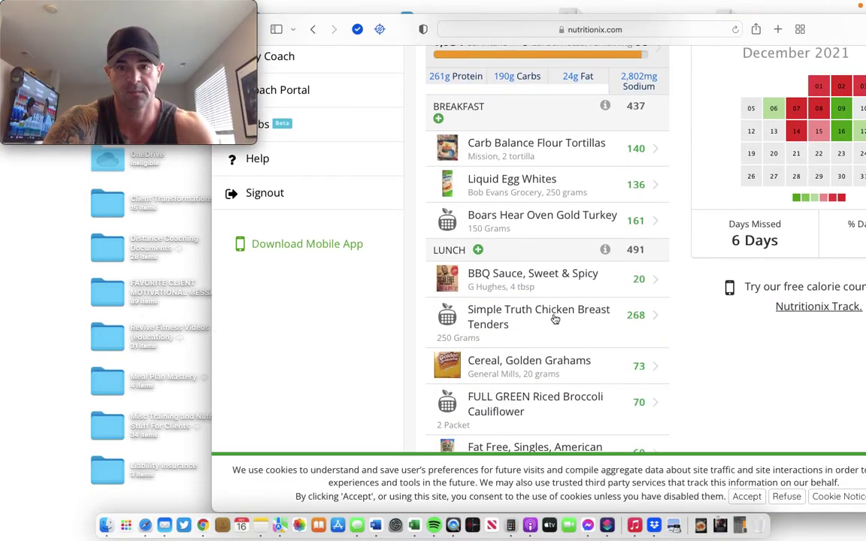
scroll(634, 367, down, 2)
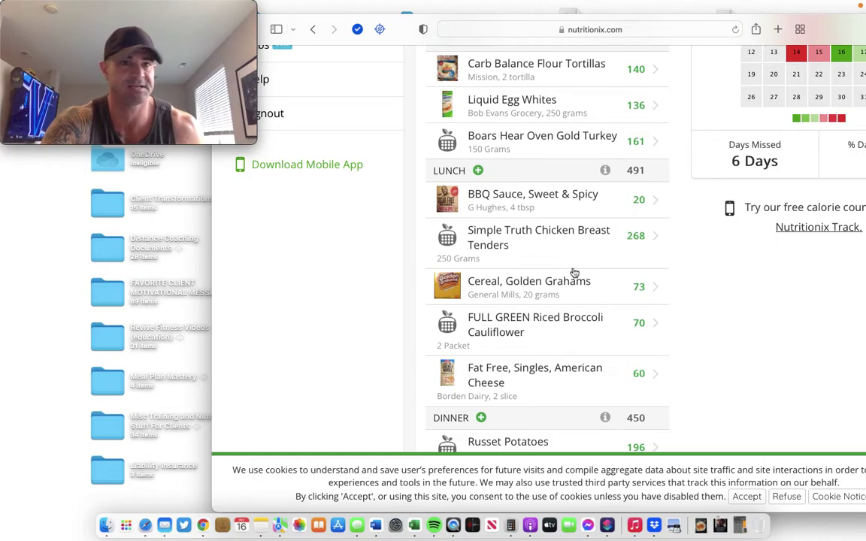
scroll(575, 269, up, 4)
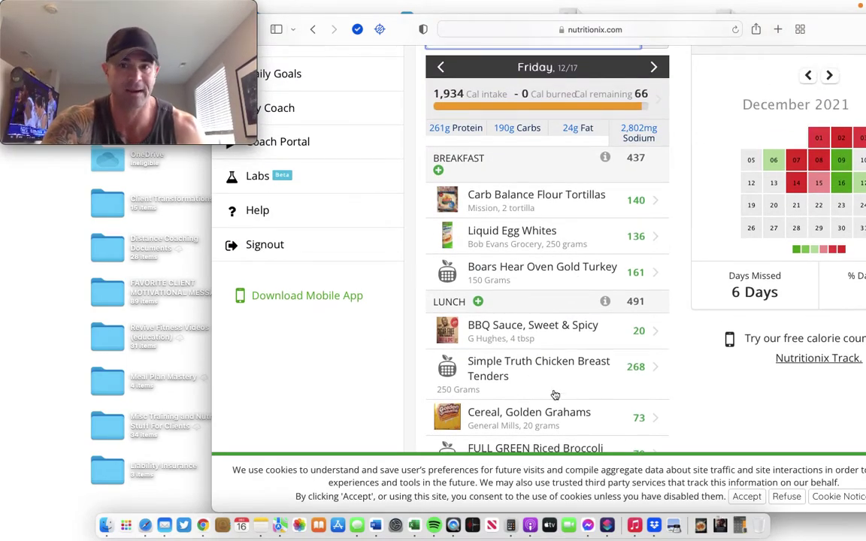
scroll(549, 390, down, 3)
scroll(551, 390, down, 2)
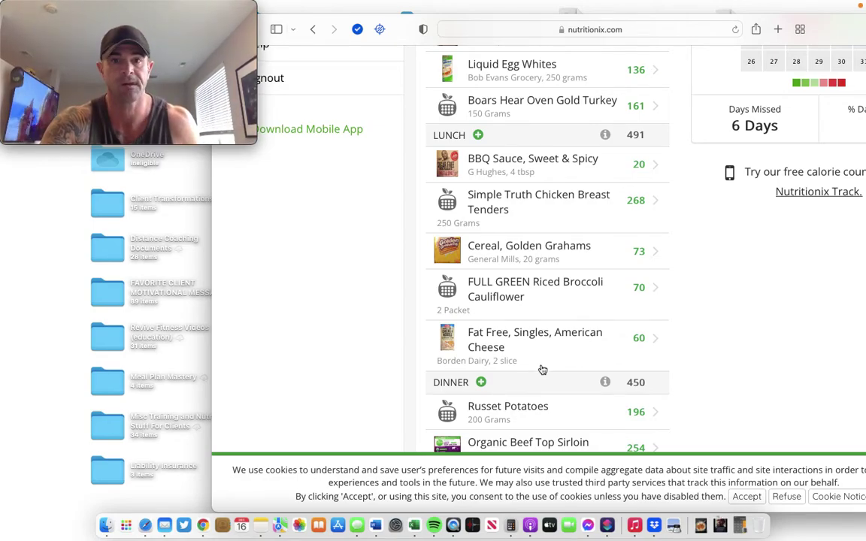
scroll(542, 367, up, 8)
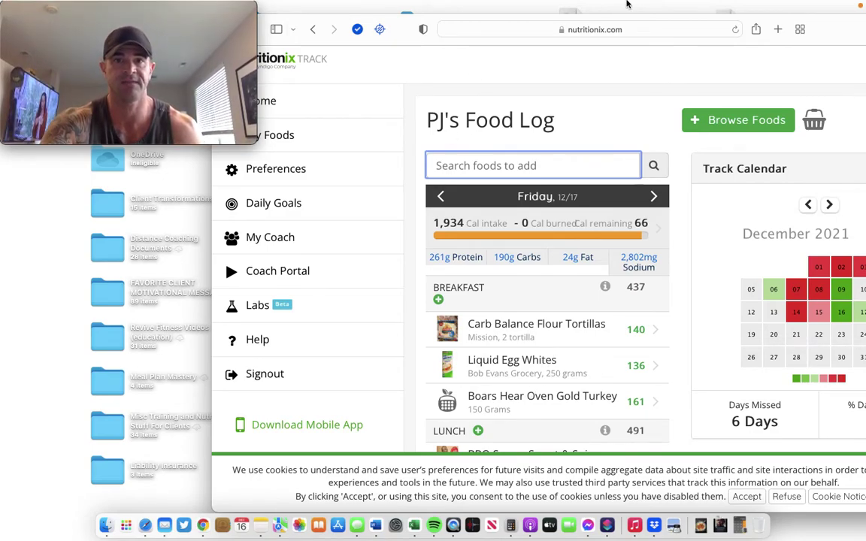
mouse_move(579, 4)
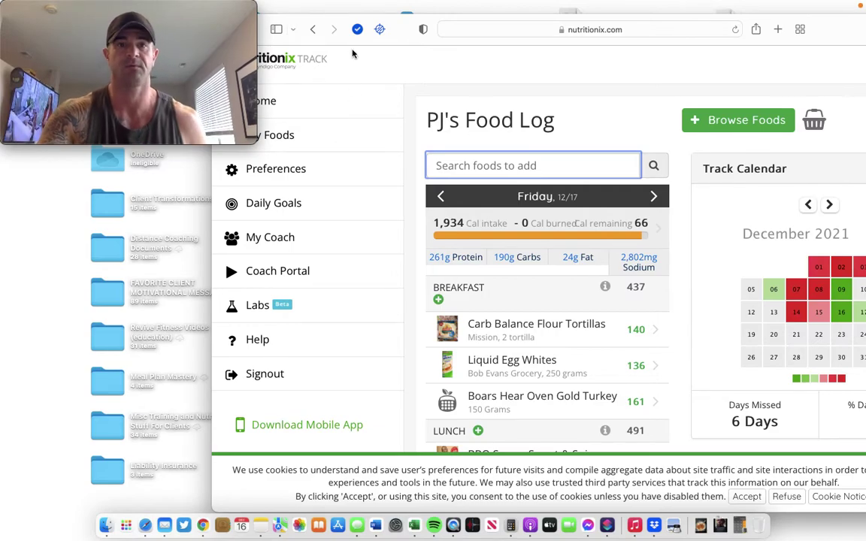
drag(364, 38, 421, 37)
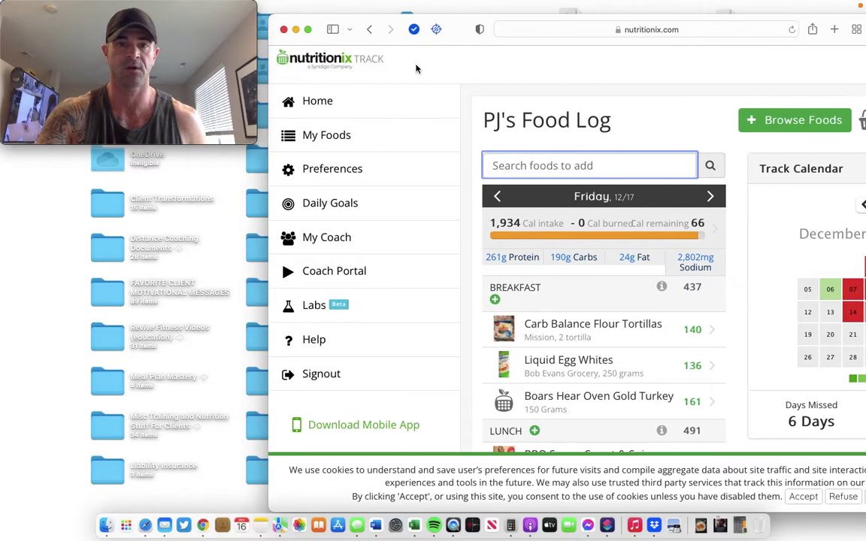
Open My Foods and scroll through saved recipes such as Healthy Pizza 2 and PJ Pizza
click(338, 138)
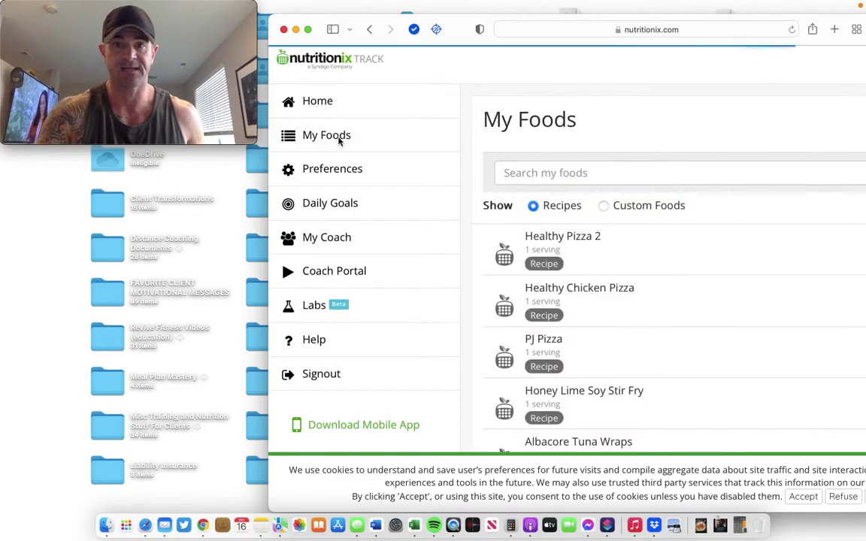
drag(468, 37, 311, 33)
scroll(587, 286, down, 2)
scroll(621, 322, down, 6)
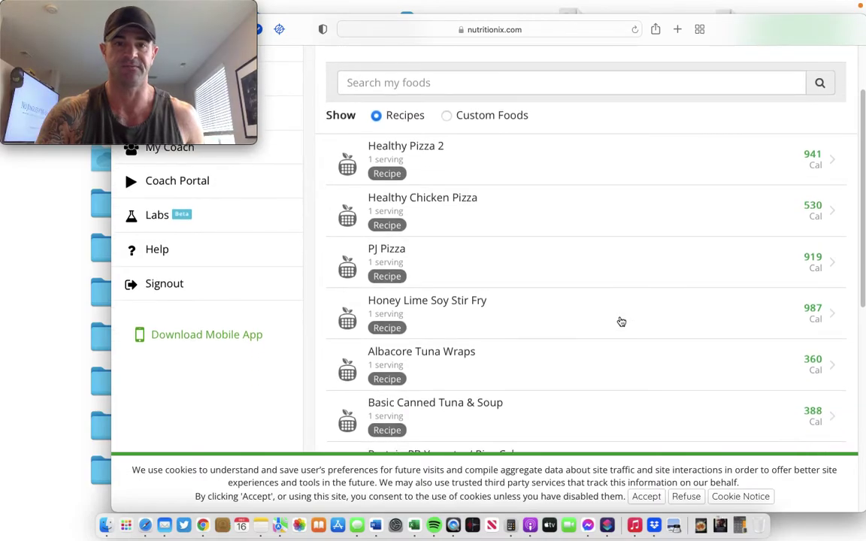
scroll(621, 322, down, 7)
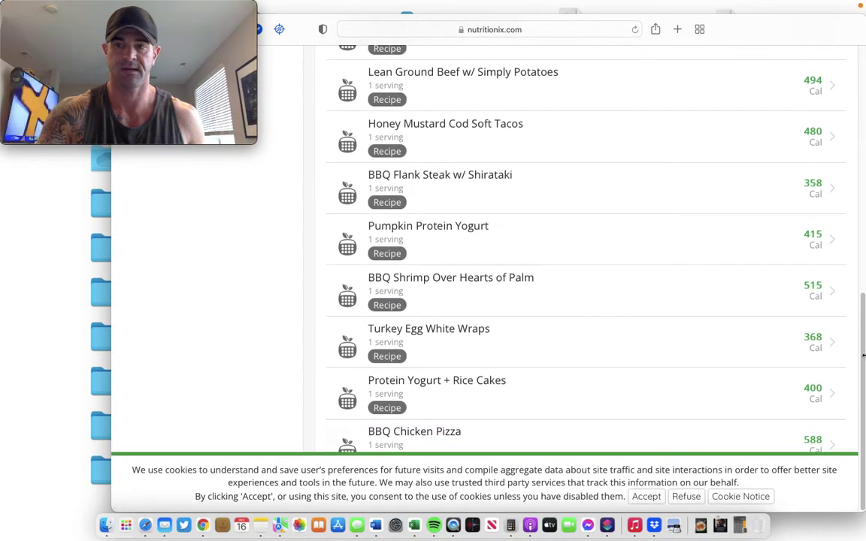
Reposition the browser window over the recipe list and take Safari out of full screen
drag(736, 12, 637, 9)
scroll(754, 323, up, 2)
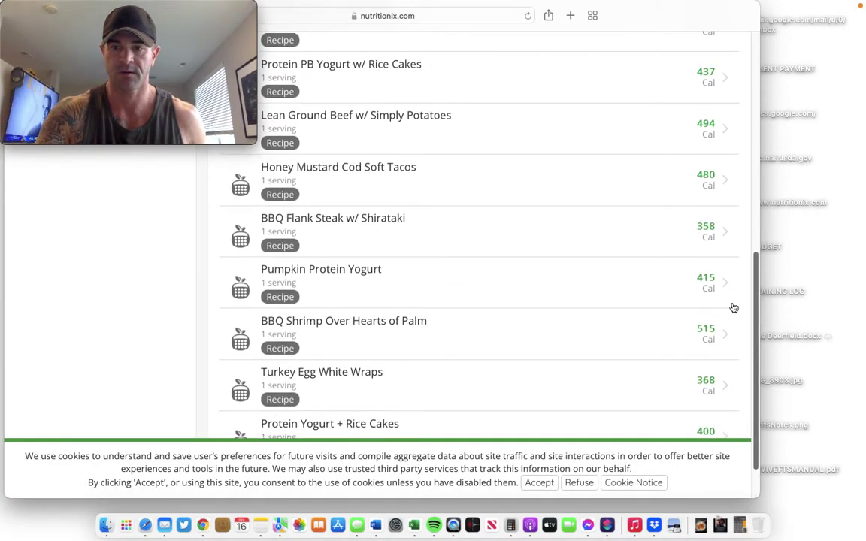
scroll(441, 345, down, 2)
scroll(446, 342, up, 9)
scroll(447, 342, up, 3)
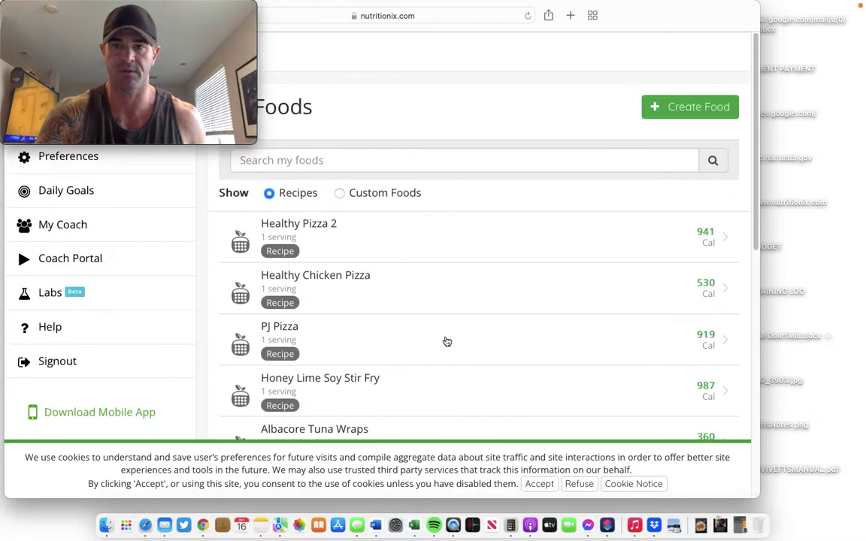
scroll(447, 342, down, 8)
scroll(476, 363, up, 10)
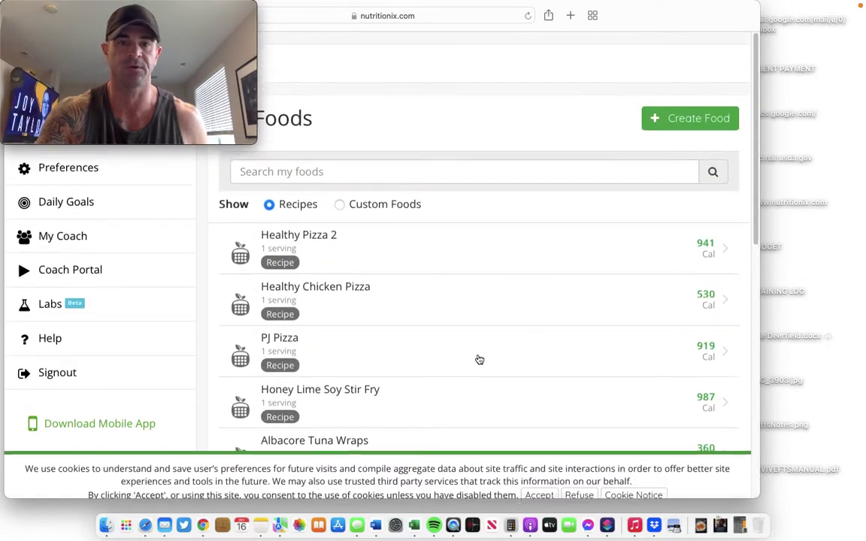
drag(638, 23, 782, 38)
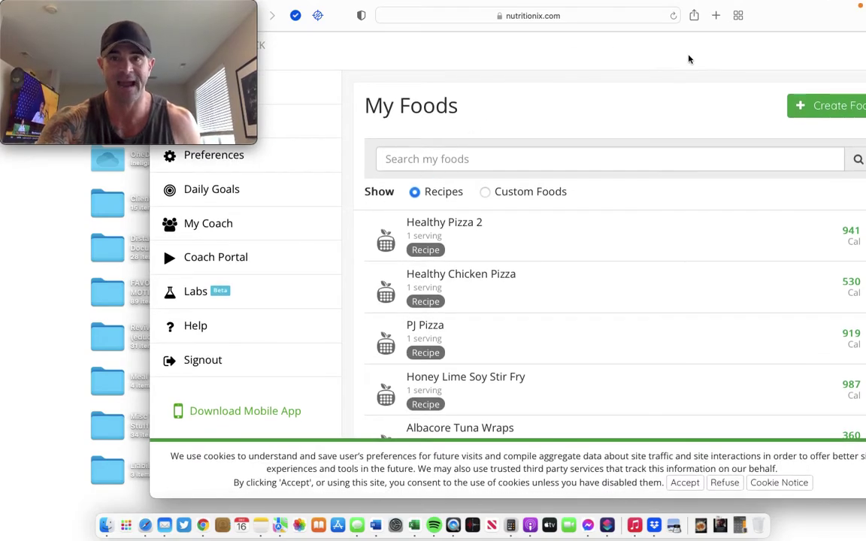
key(ctrl+super+f)
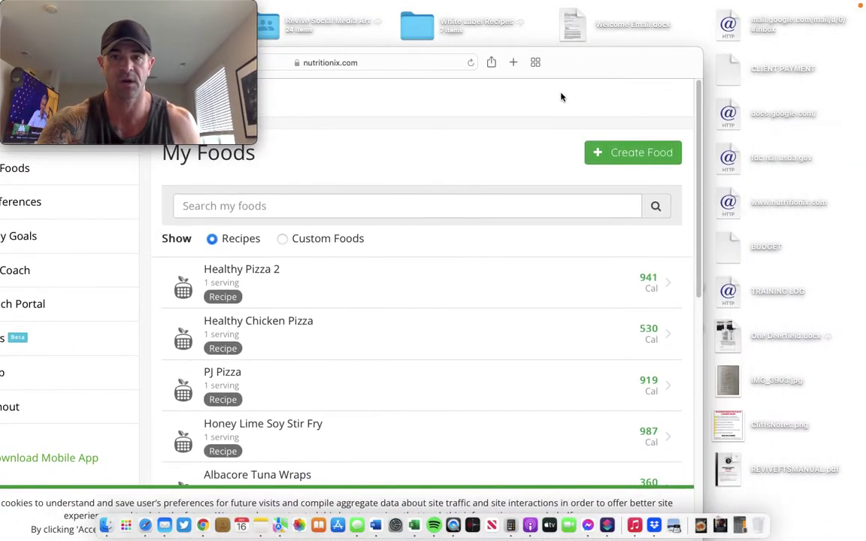
Start a new Custom Food and name it 'Veetee Microwave'
click(632, 147)
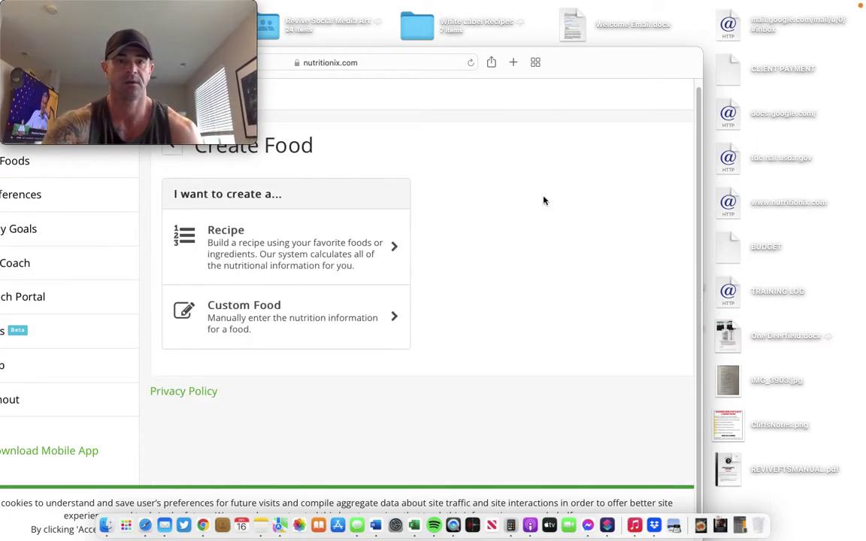
click(300, 309)
click(271, 208)
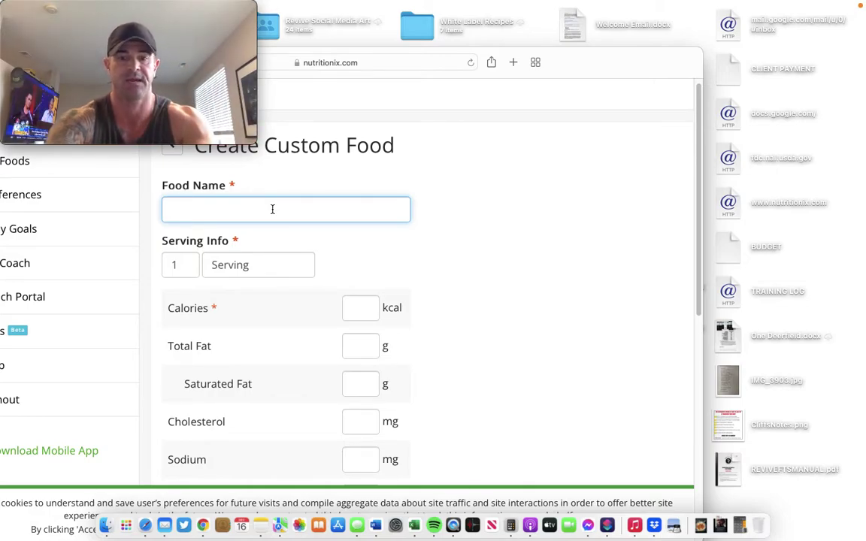
text(Veetee )
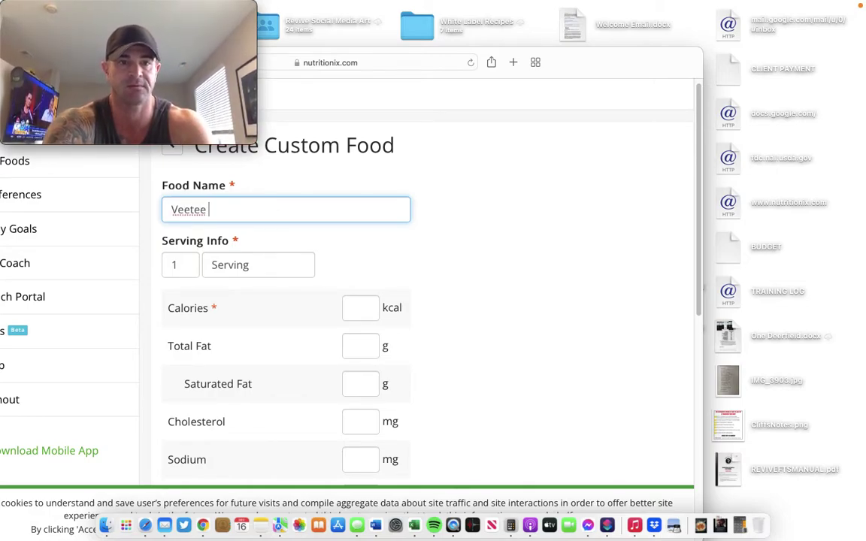
text(Microwave)
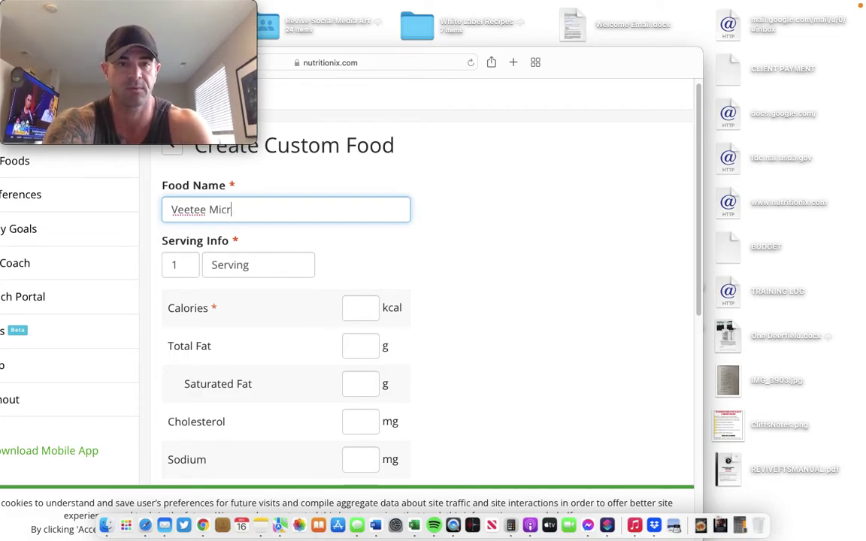
Change the serving unit from Serving to Packet, leaving calories and nutrients still empty
click(261, 264)
double_click(226, 260)
text(Packet)
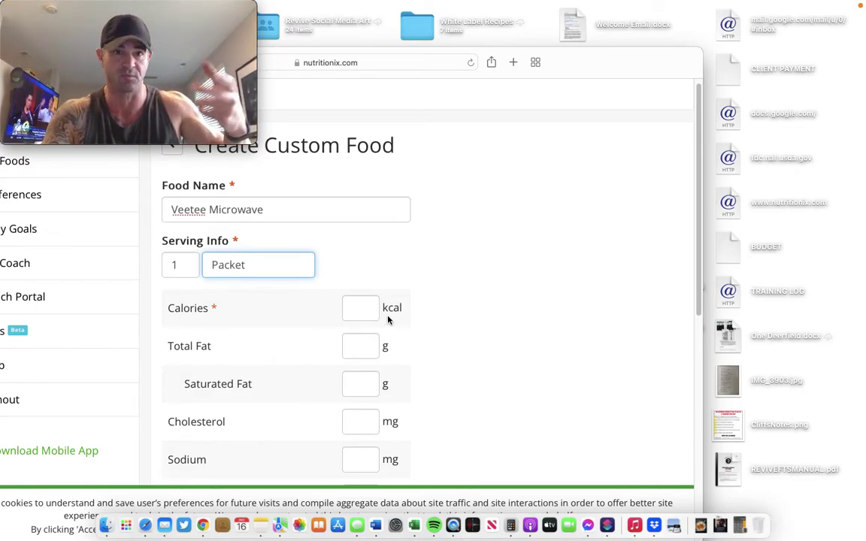
scroll(368, 303, down, 2)
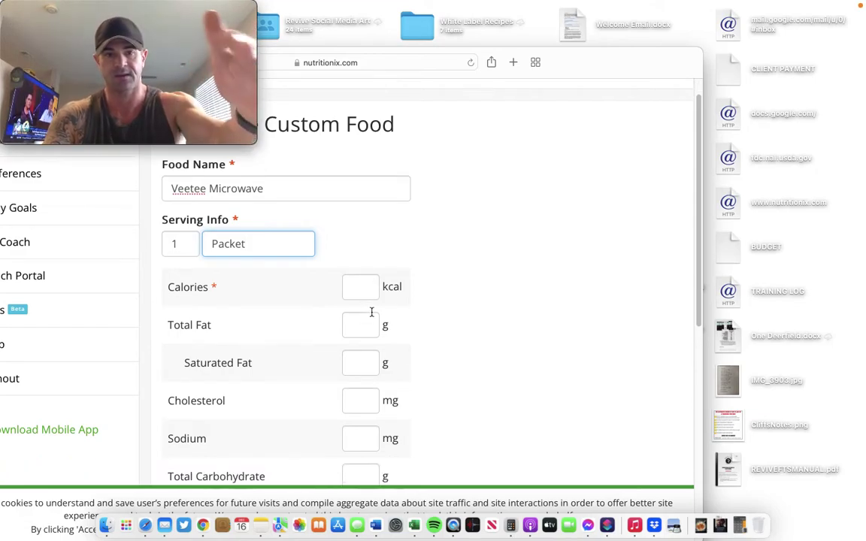
scroll(354, 396, down, 2)
scroll(353, 418, down, 10)
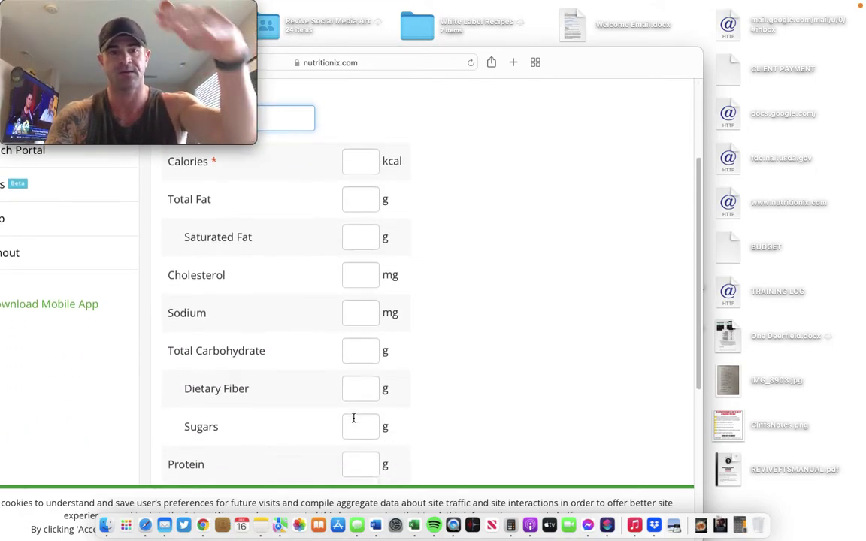
scroll(354, 415, down, 2)
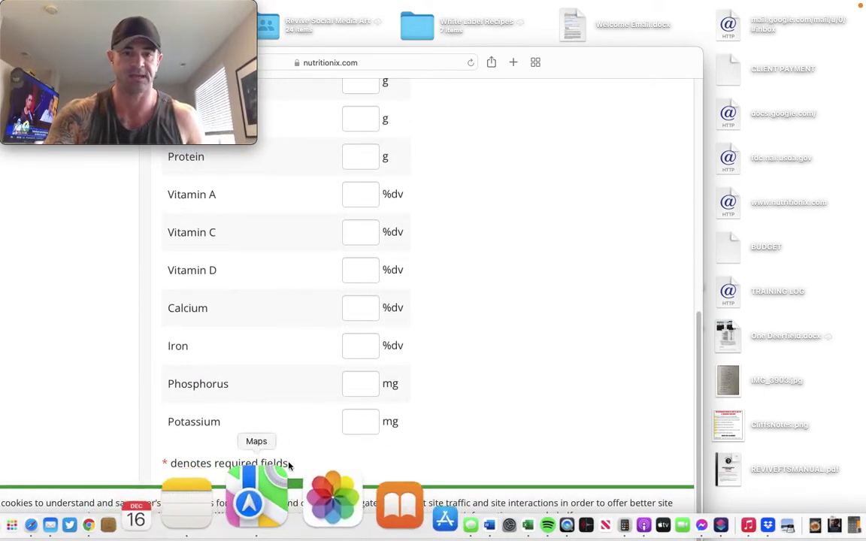
scroll(661, 232, up, 10)
scroll(661, 233, up, 6)
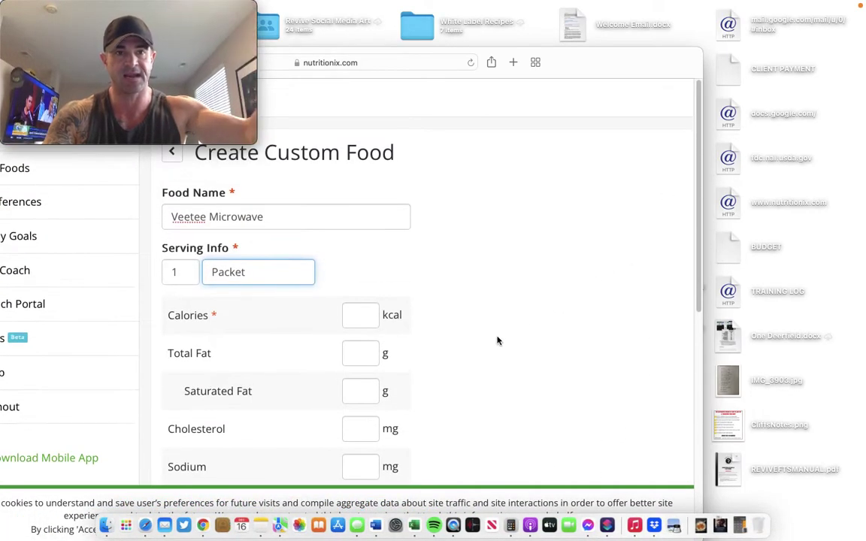
drag(630, 67, 766, 118)
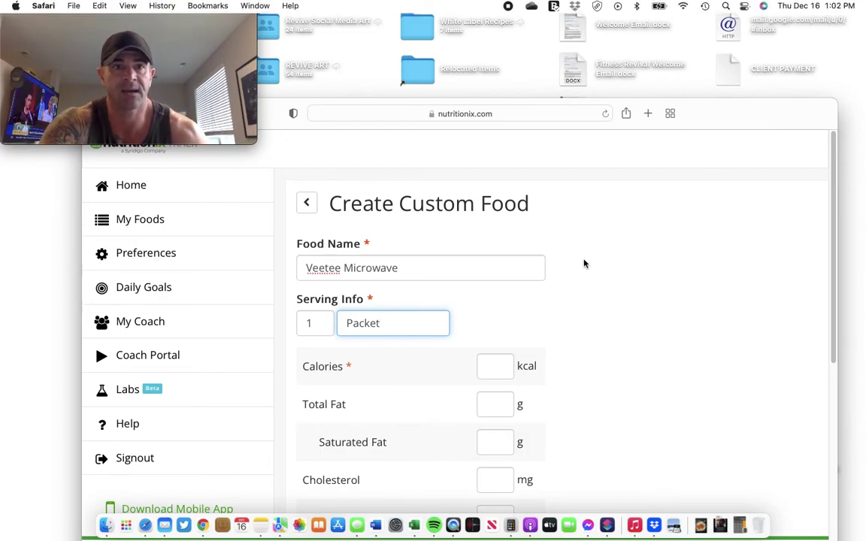
mouse_move(508, 7)
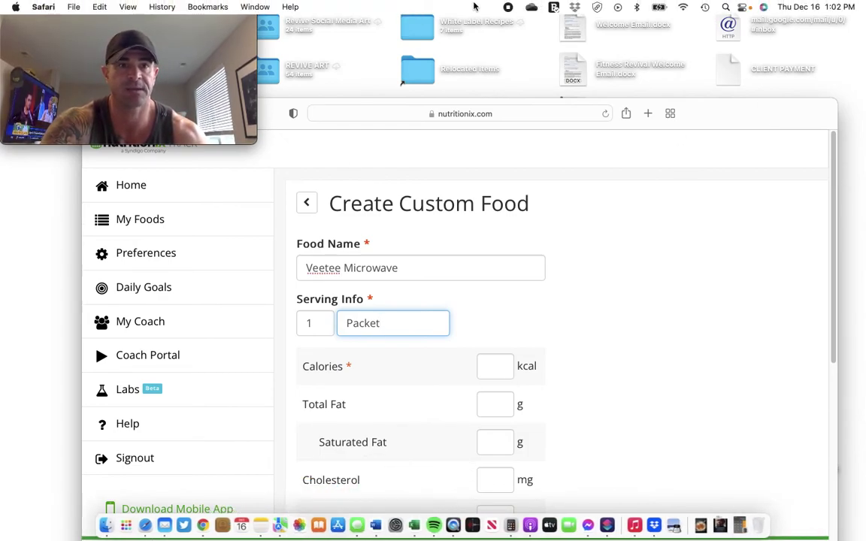